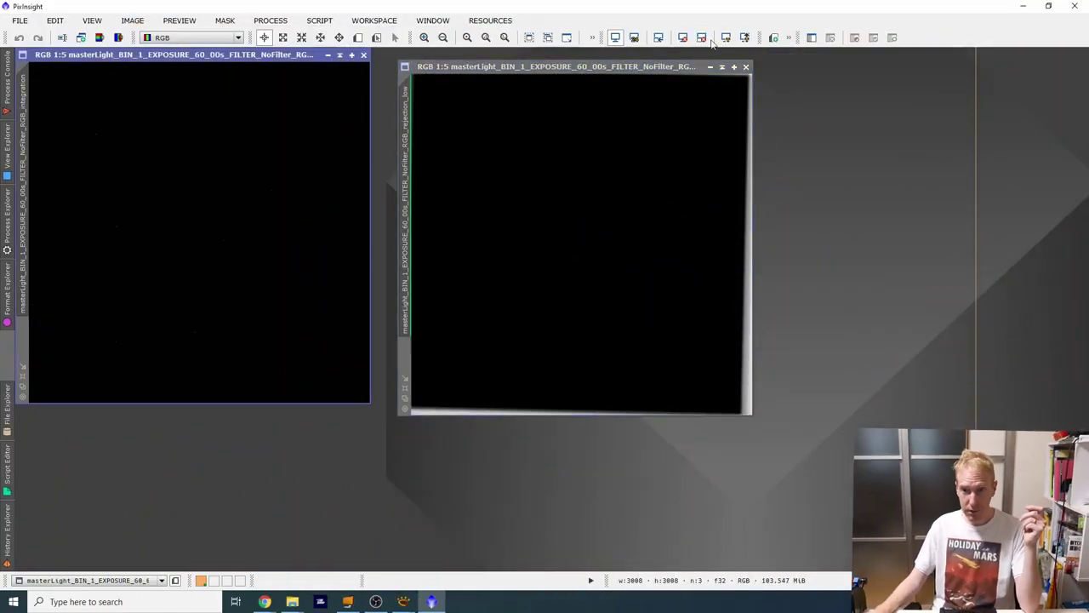
# Auto-stretch the master light to reveal its stars over a green cast.
pyautogui.click(722, 40)
# Stretch the master light with an unlinked-channel ScreenTransferFunction, moving the STF and rejection windows aside.
pyautogui.click(7, 221)
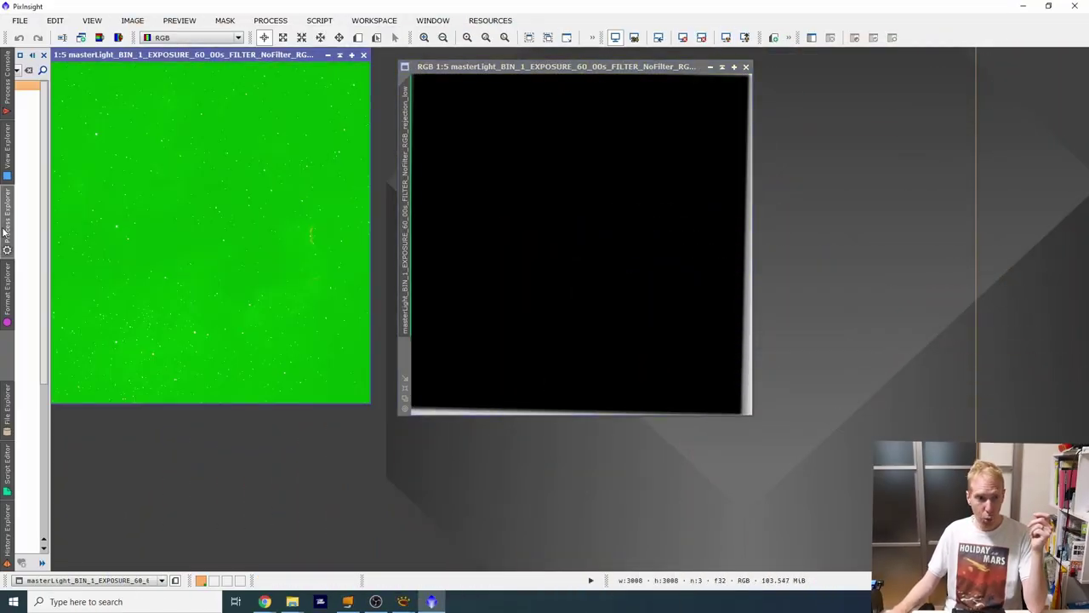
pyautogui.scroll(-3, 102, 187)
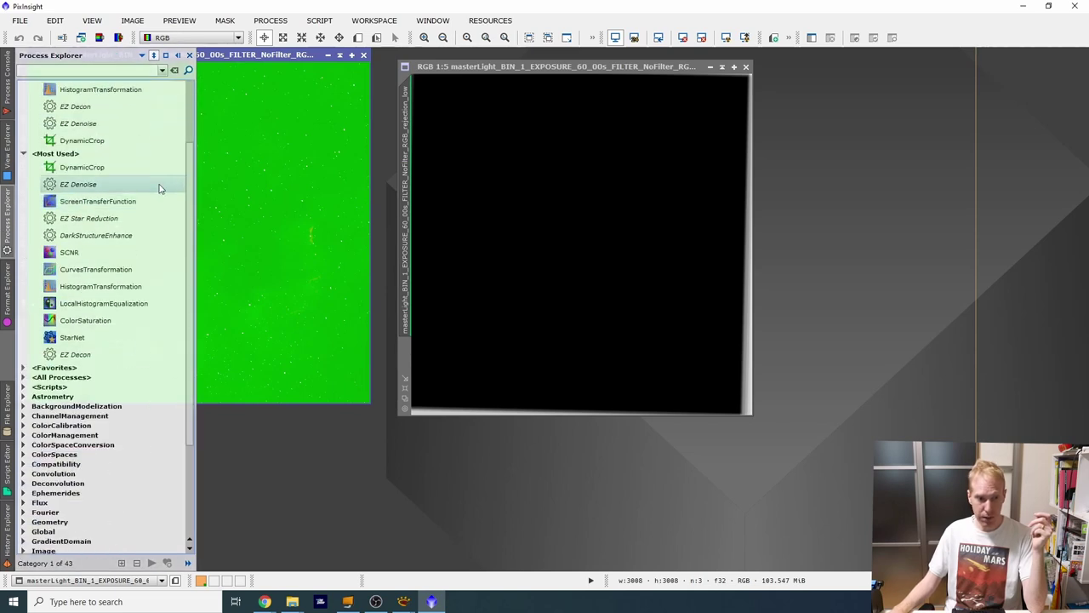
pyautogui.moveTo(97, 202); pyautogui.dragTo(99, 204)
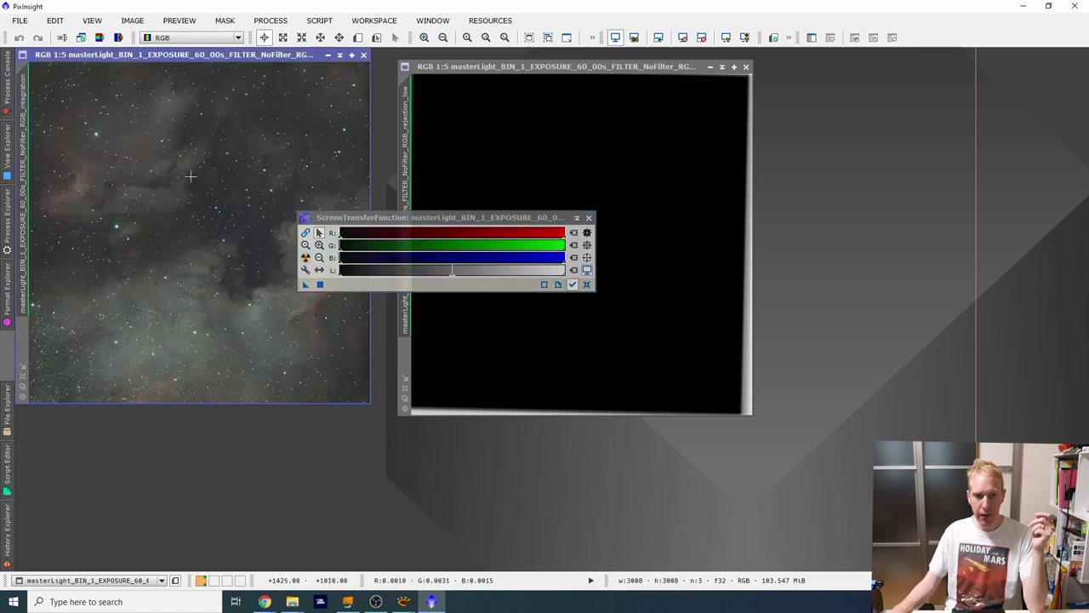
pyautogui.click(305, 257)
pyautogui.moveTo(418, 219); pyautogui.dragTo(974, 222)
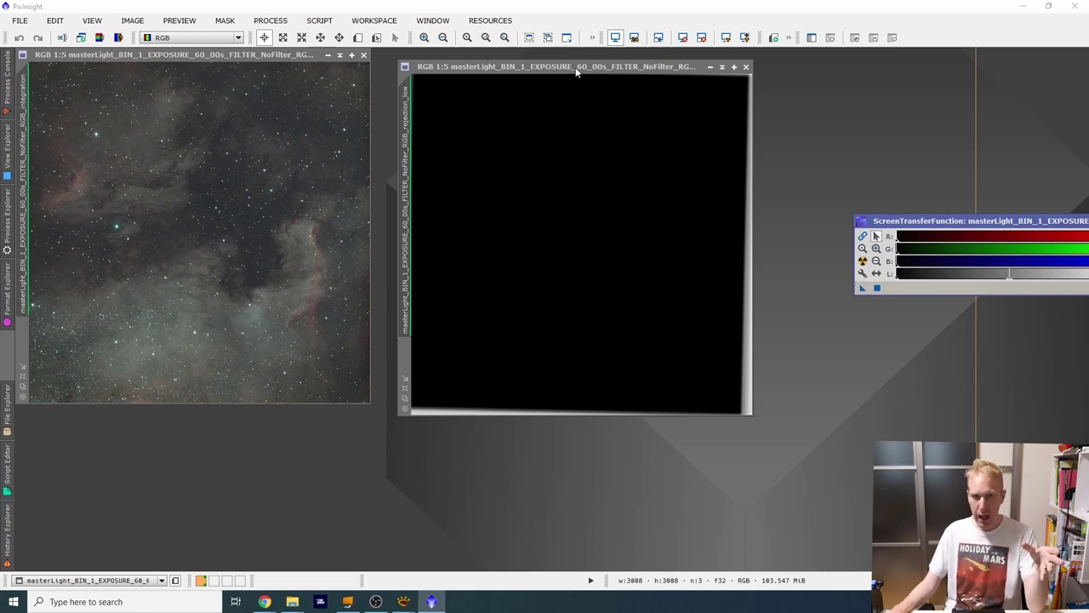
pyautogui.moveTo(578, 68); pyautogui.dragTo(510, 59)
# Auto-stretch the rejection map, then DynamicCrop the master light to 2855×2885.
pyautogui.click(725, 37)
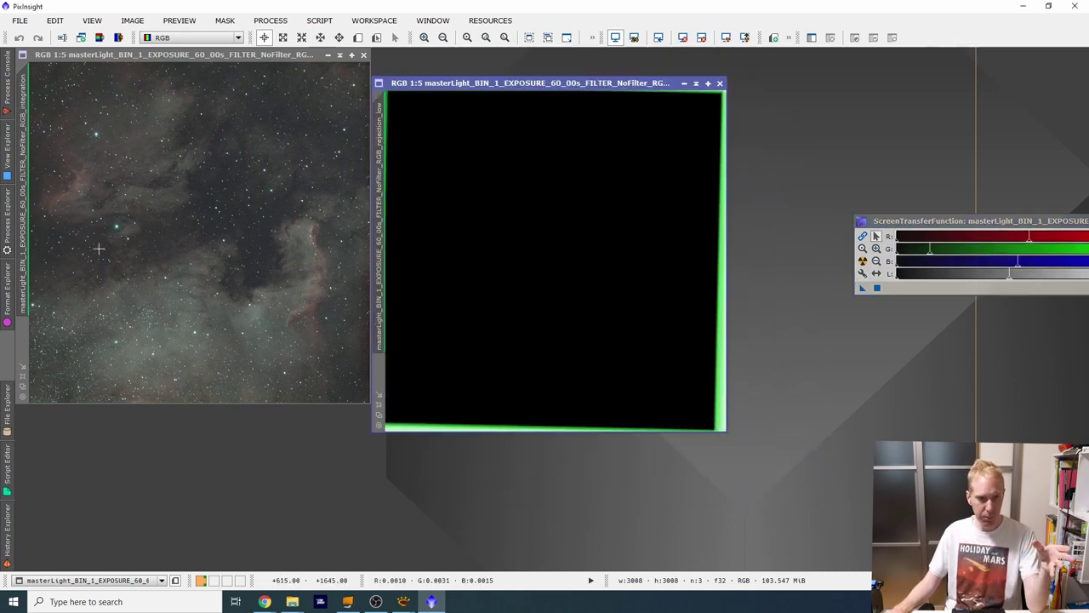
pyautogui.click(7, 223)
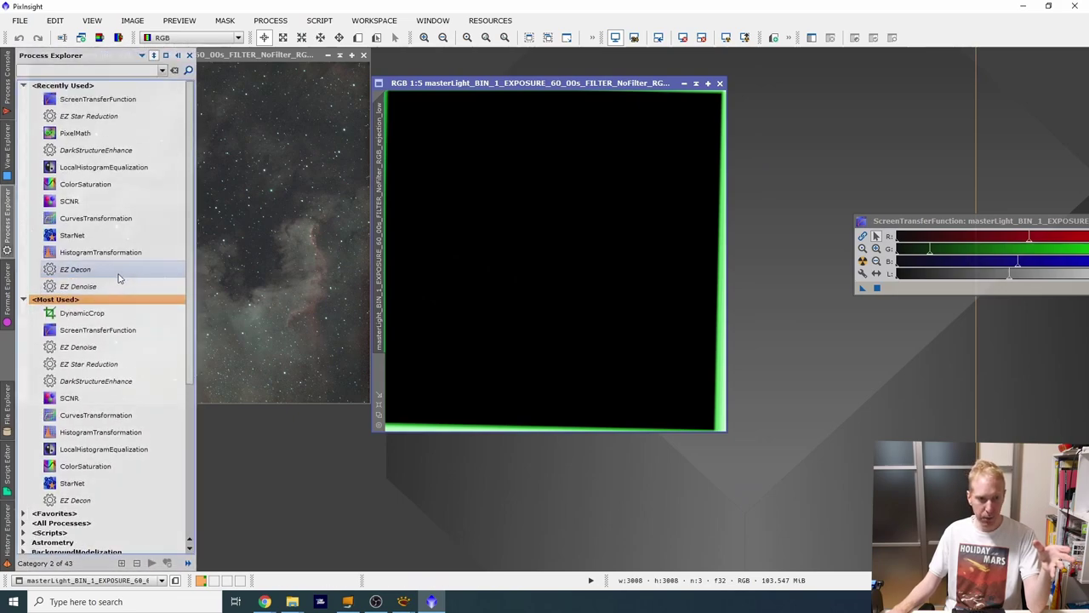
pyautogui.scroll(-3, 119, 277)
pyautogui.click(96, 375)
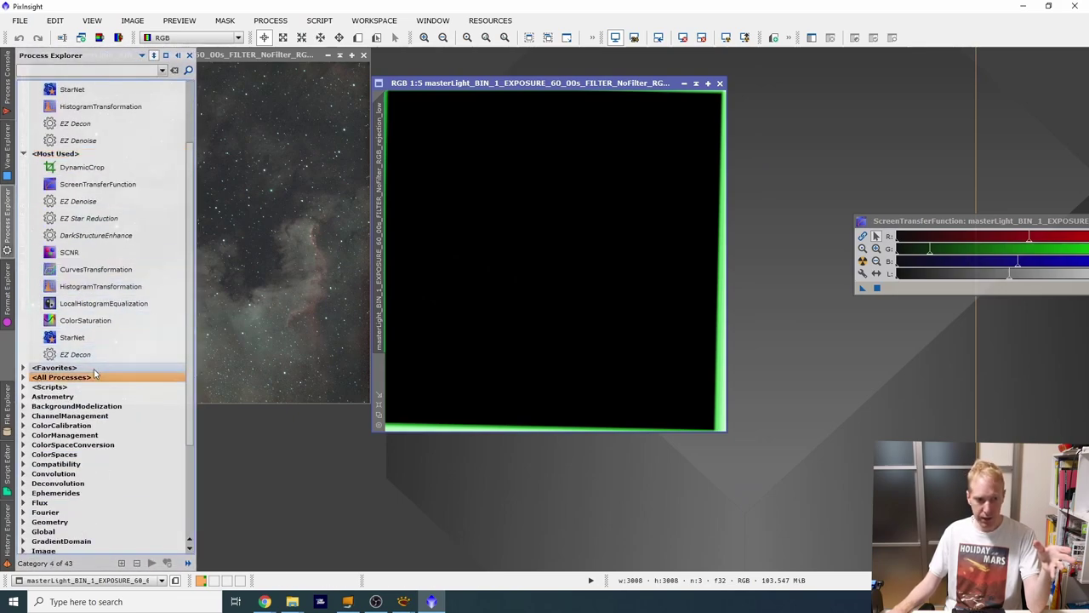
pyautogui.scroll(-4, 96, 375)
pyautogui.doubleClick(59, 179)
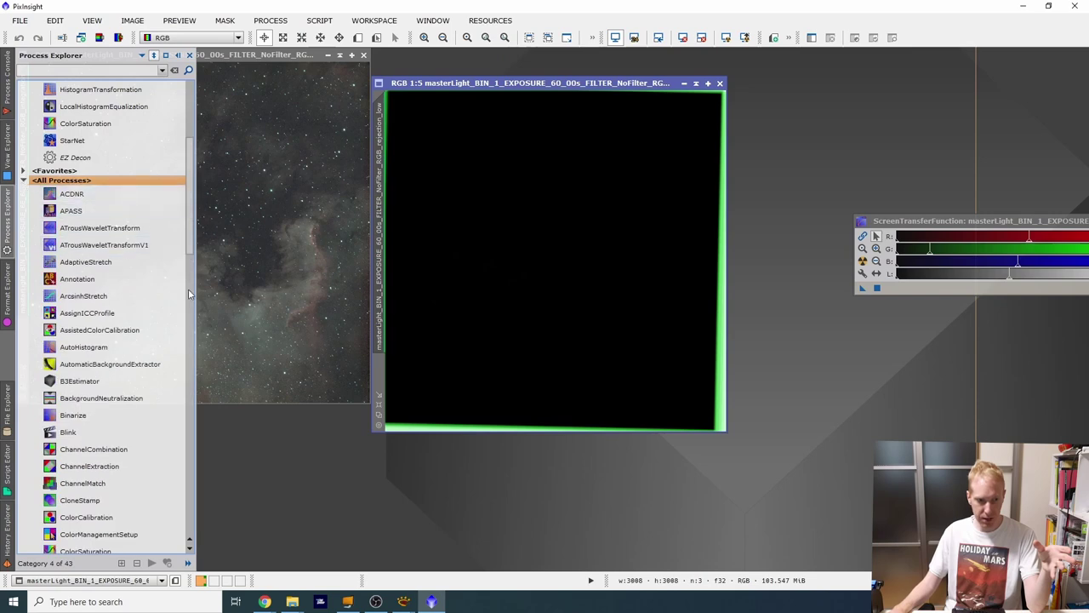
pyautogui.scroll(-5, 119, 294)
pyautogui.doubleClick(94, 293)
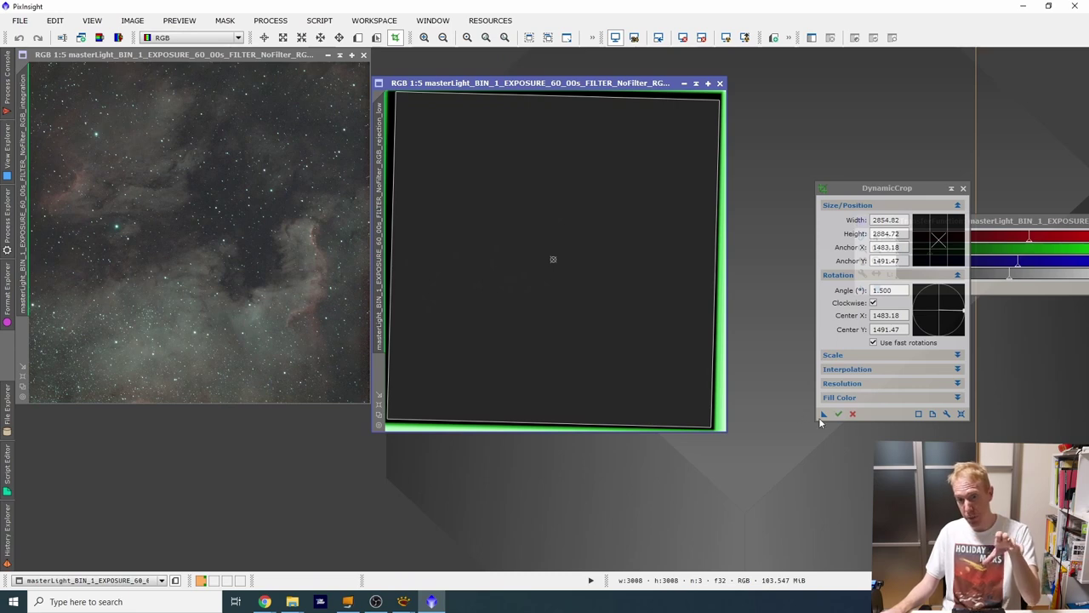
pyautogui.moveTo(822, 415); pyautogui.dragTo(203, 223)
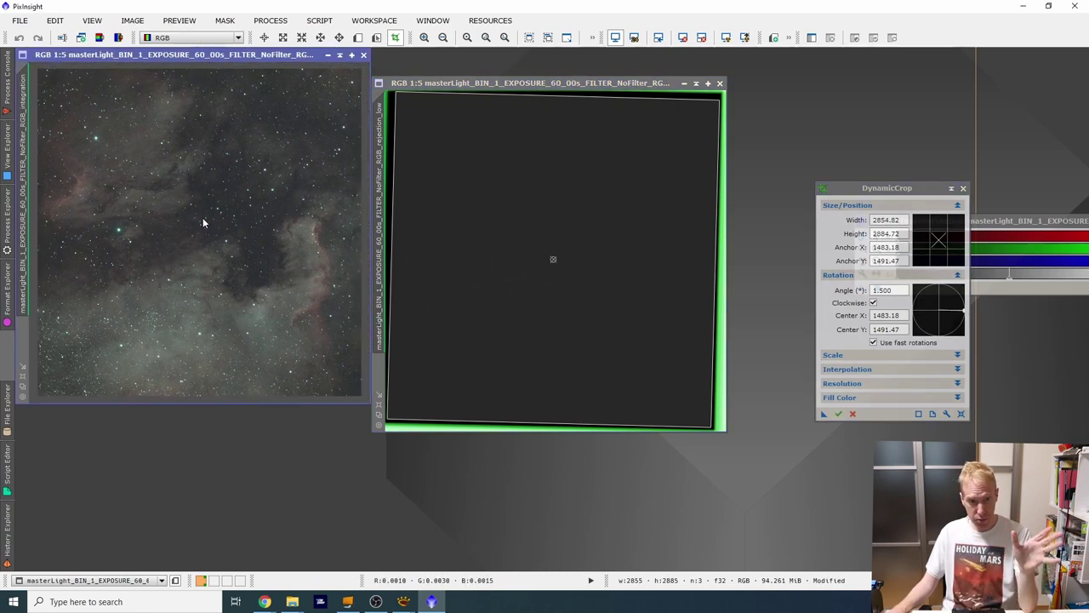
# Close DynamicCrop, confirming the end of the crop session, and close the rejection map.
pyautogui.click(961, 186)
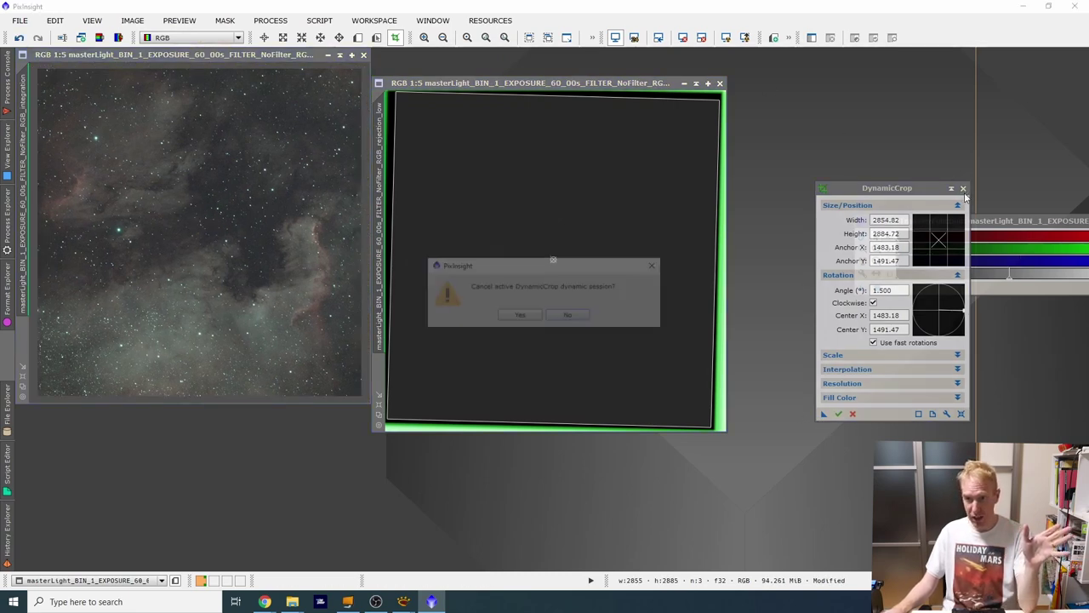
pyautogui.click(517, 313)
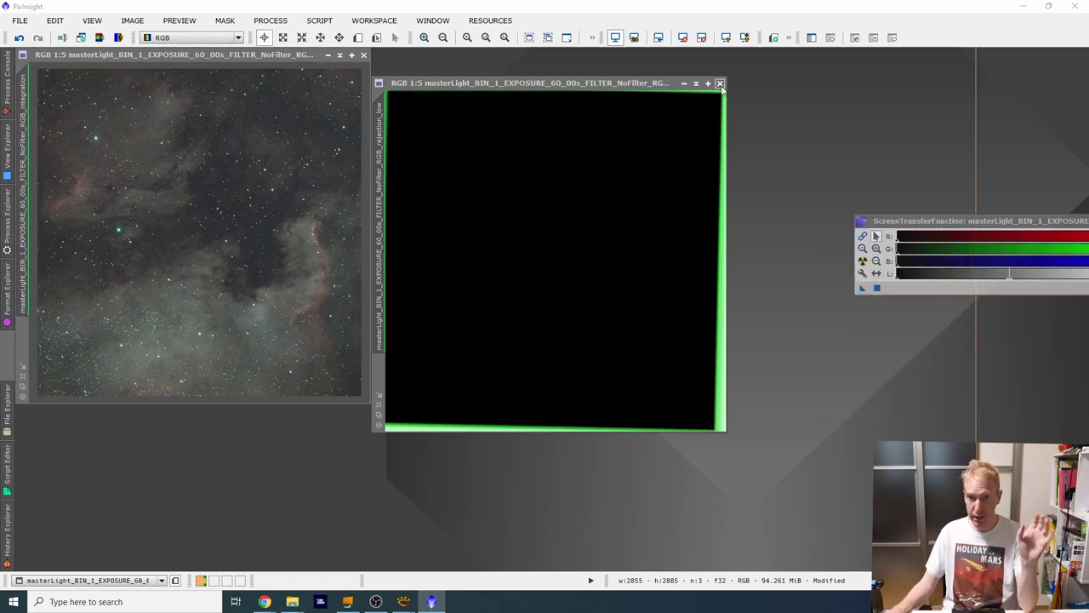
pyautogui.click(719, 83)
pyautogui.moveTo(977, 224); pyautogui.dragTo(617, 189)
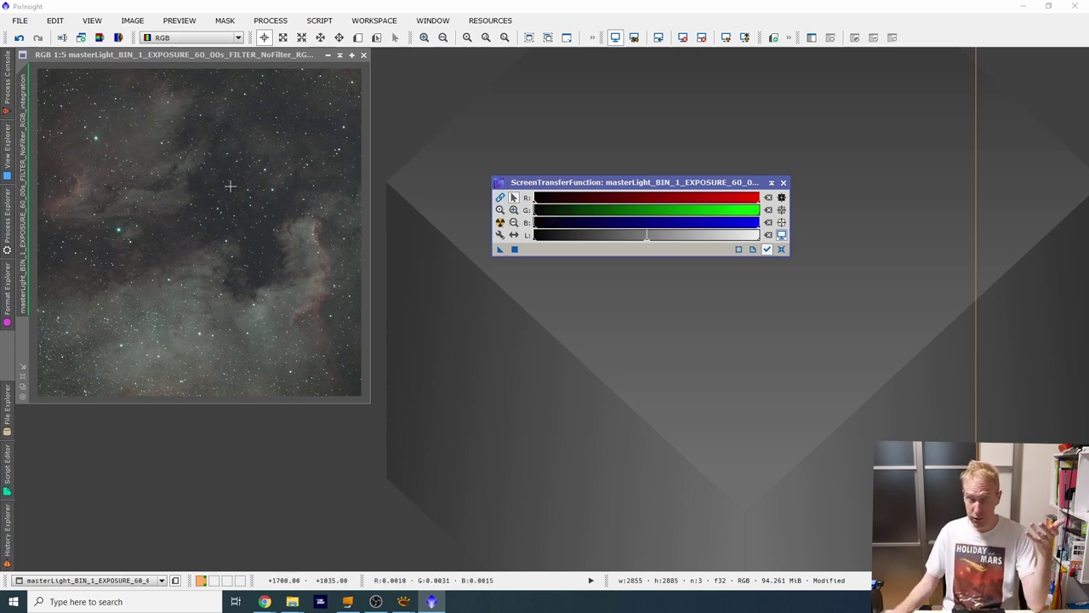
# Clone the cropped master light and auto-stretch the clone with linked channels.
pyautogui.moveTo(573, 183); pyautogui.dragTo(587, 448)
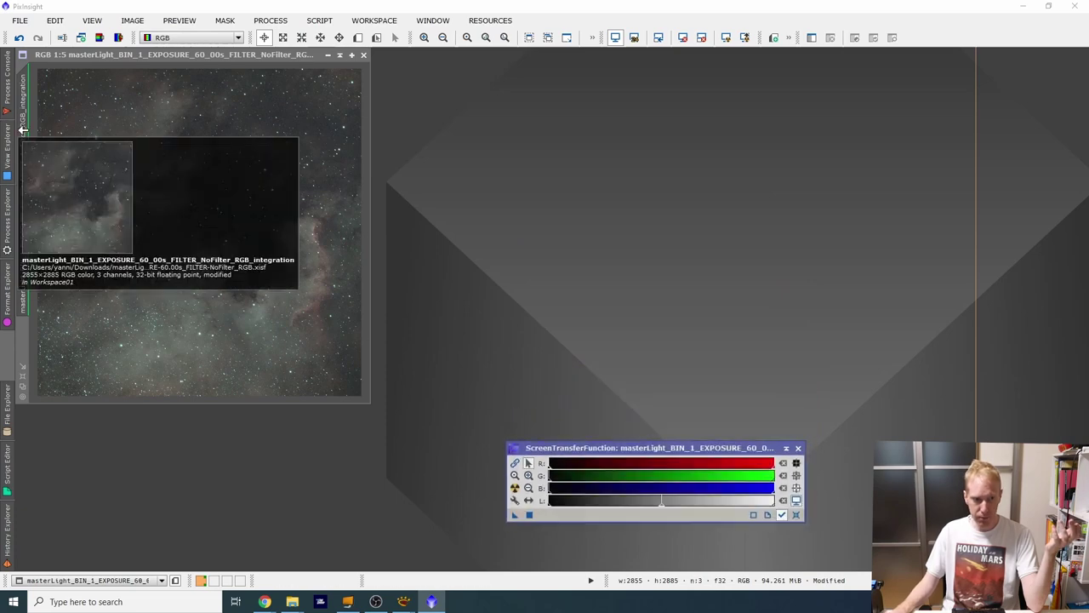
pyautogui.moveTo(23, 130)
pyautogui.mouseDown()
pyautogui.moveTo(34, 138)
pyautogui.moveTo(390, 136)
pyautogui.mouseUp()
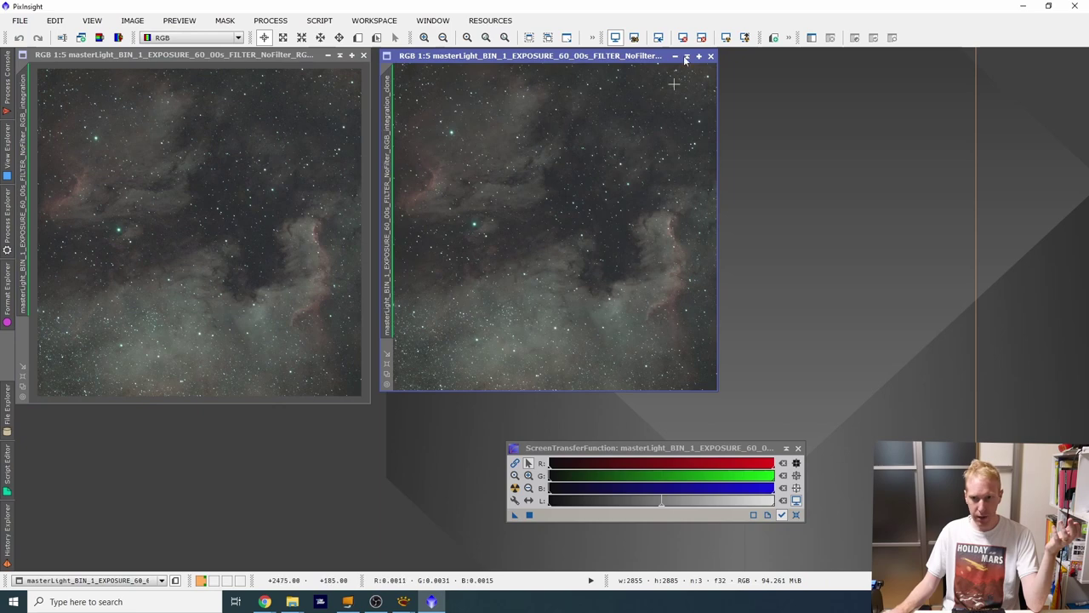
pyautogui.click(515, 462)
pyautogui.click(514, 487)
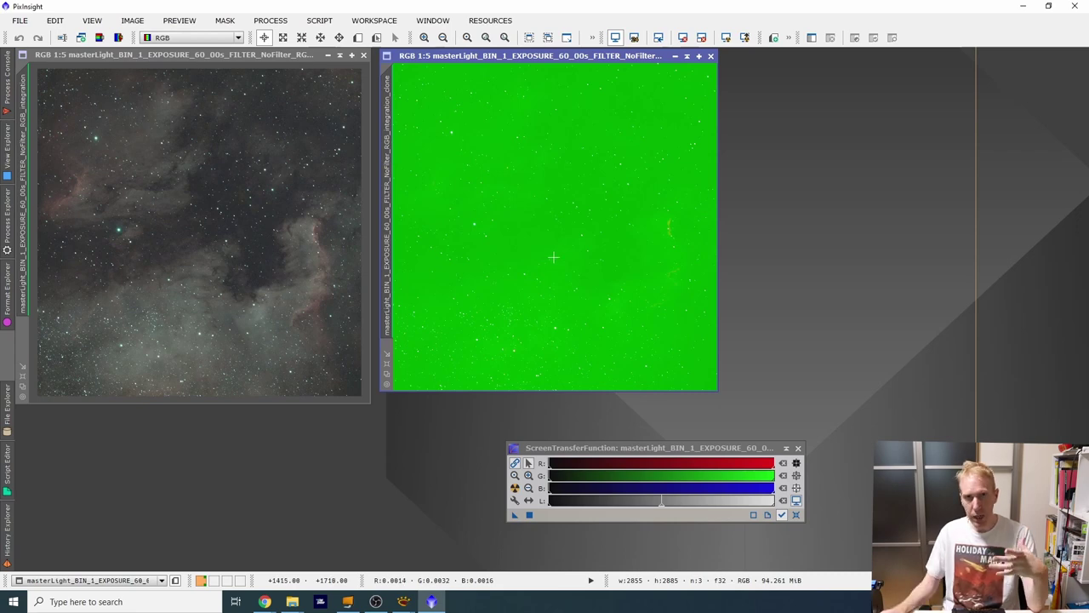
pyautogui.click(7, 220)
# Apply AutomaticBackgroundExtractor to the clone at function degree 1, replacing the target, then re-stretch.
pyautogui.doubleClick(122, 273)
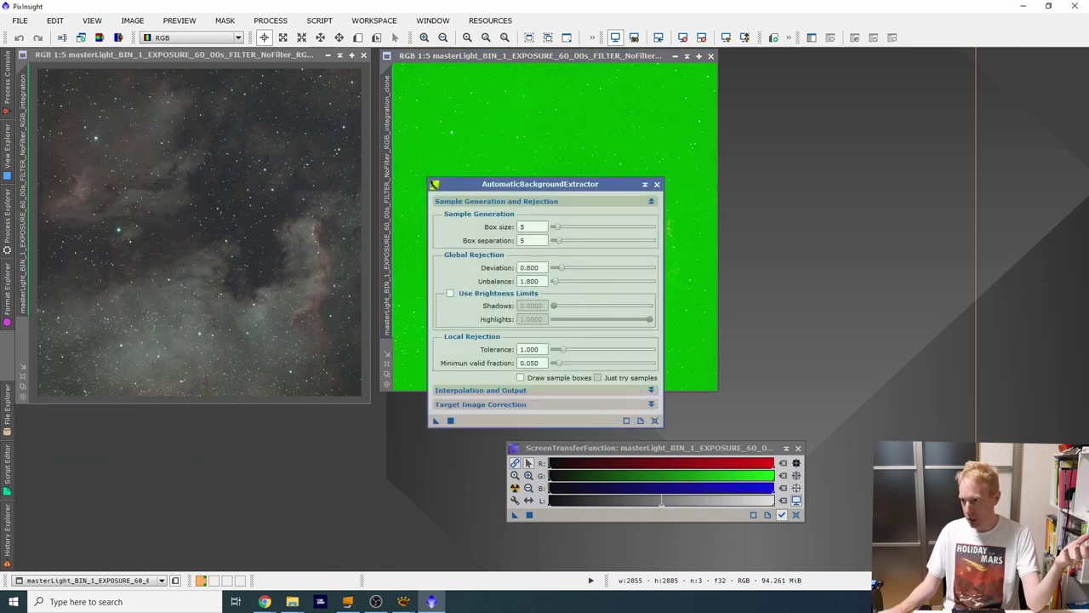
pyautogui.click(490, 390)
pyautogui.moveTo(507, 184); pyautogui.dragTo(819, 181)
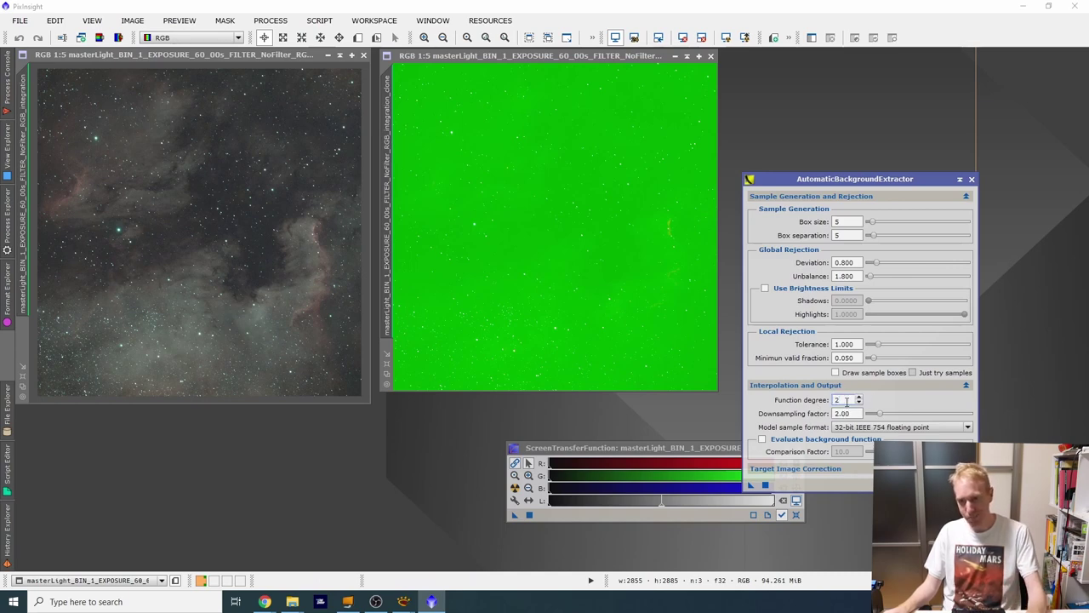
pyautogui.click(843, 473)
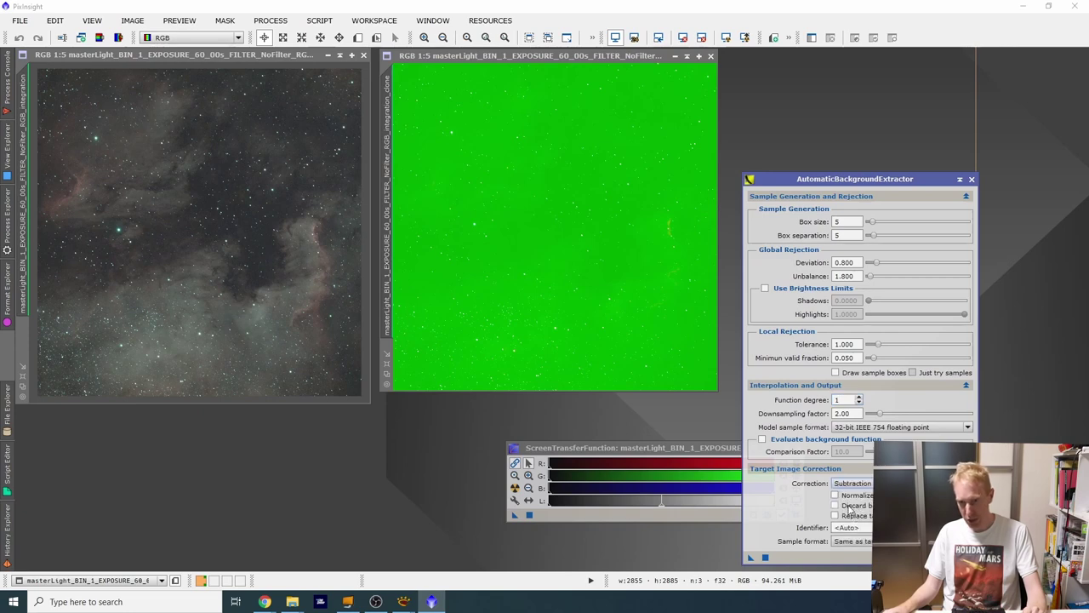
pyautogui.click(835, 515)
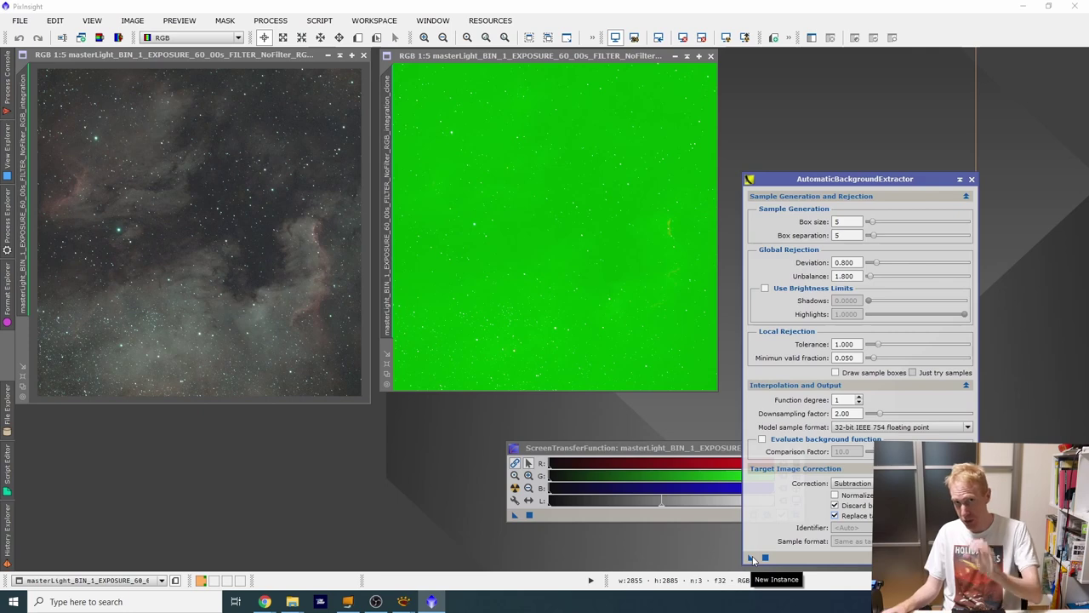
pyautogui.moveTo(752, 558); pyautogui.dragTo(523, 224)
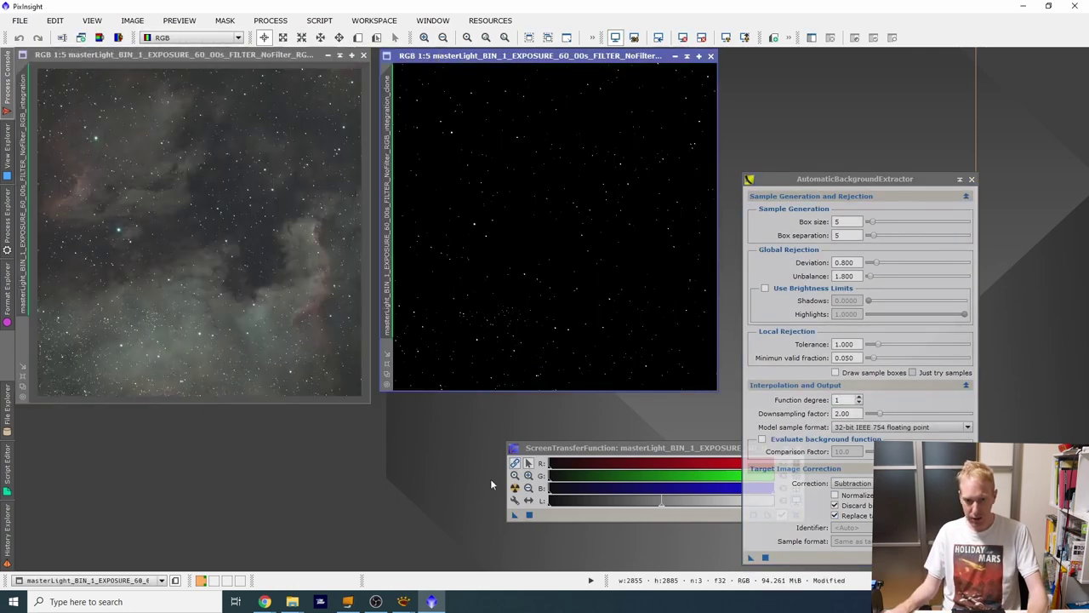
pyautogui.click(514, 487)
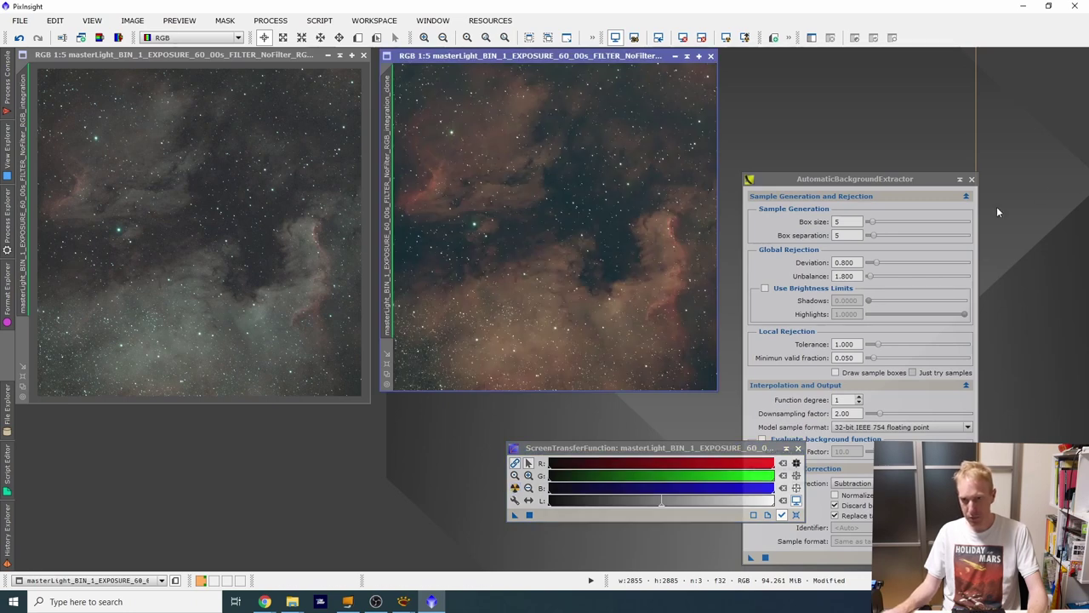
# Close the ABE settings, enlarge the corrected clone's window and zoom in and out to inspect it.
pyautogui.click(971, 179)
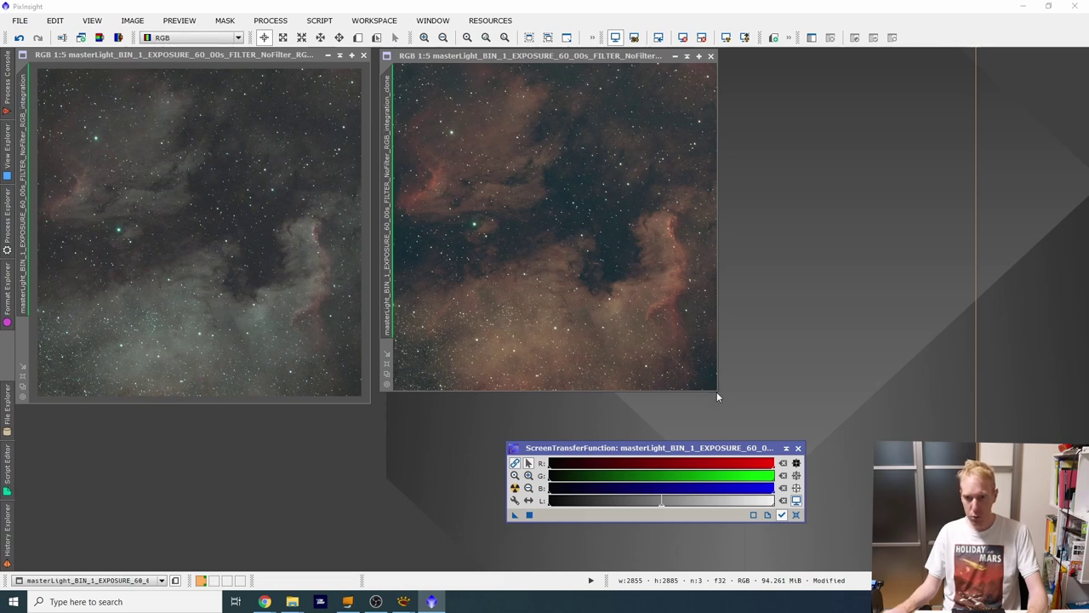
pyautogui.moveTo(719, 388); pyautogui.dragTo(732, 400)
pyautogui.scroll(6, 584, 272)
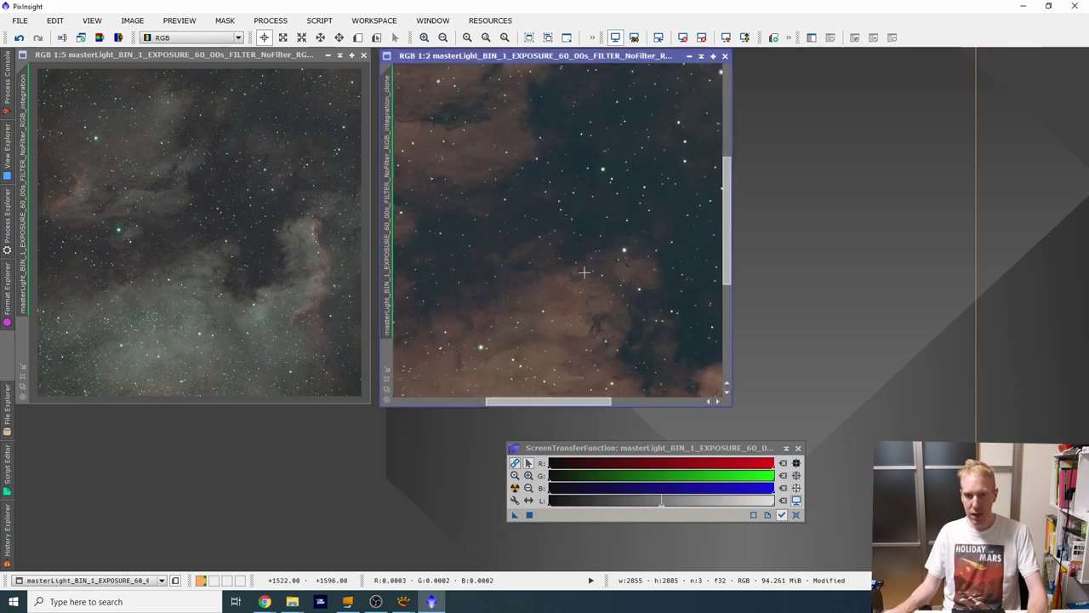
pyautogui.scroll(-6, 584, 272)
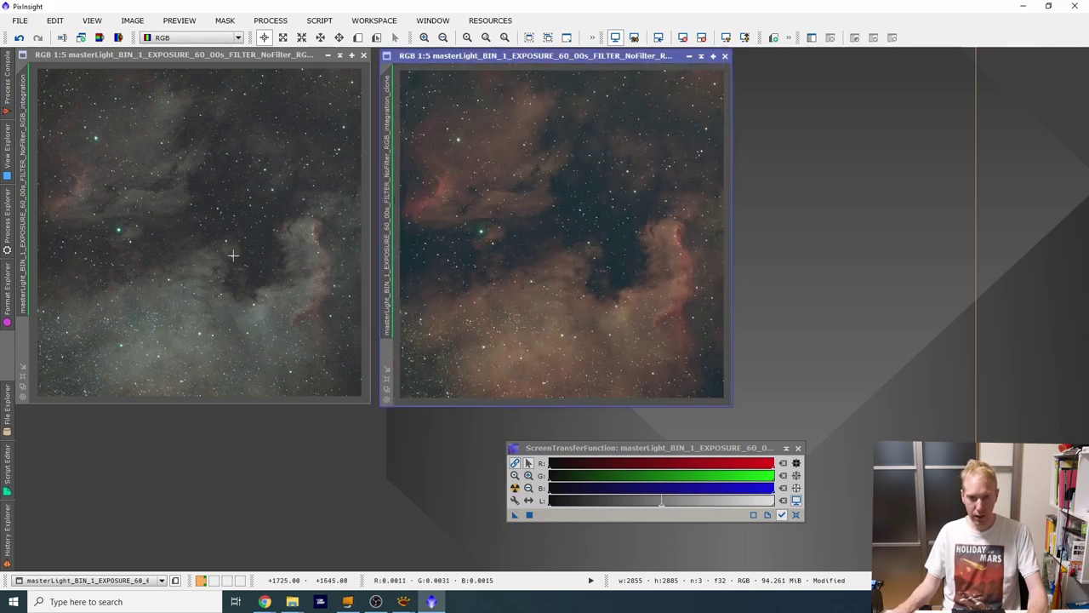
pyautogui.scroll(3, 233, 254)
pyautogui.scroll(-3, 233, 254)
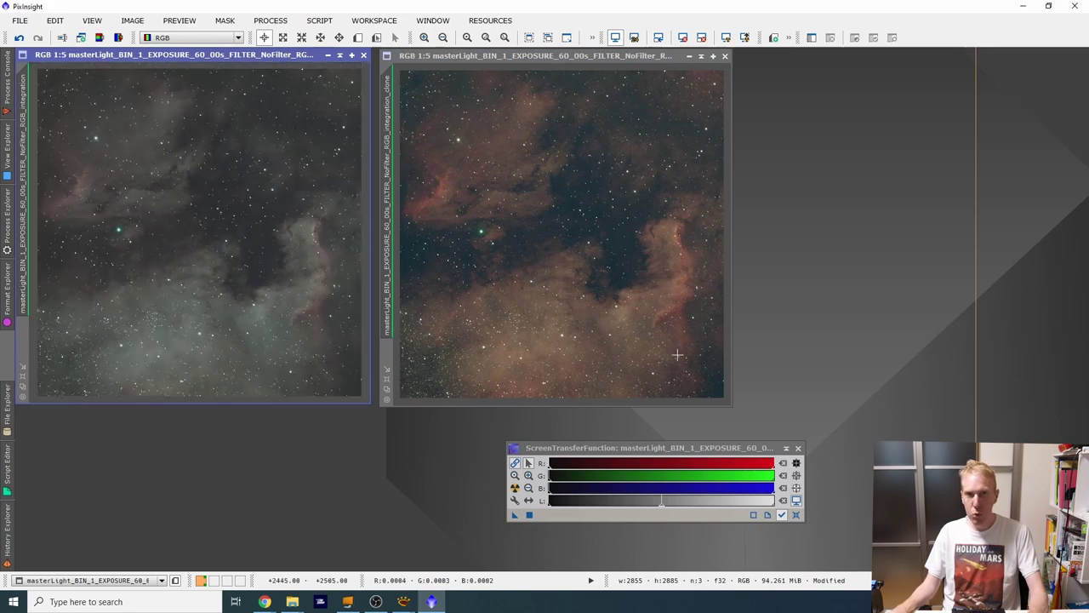
pyautogui.click(7, 217)
pyautogui.scroll(-7, 125, 270)
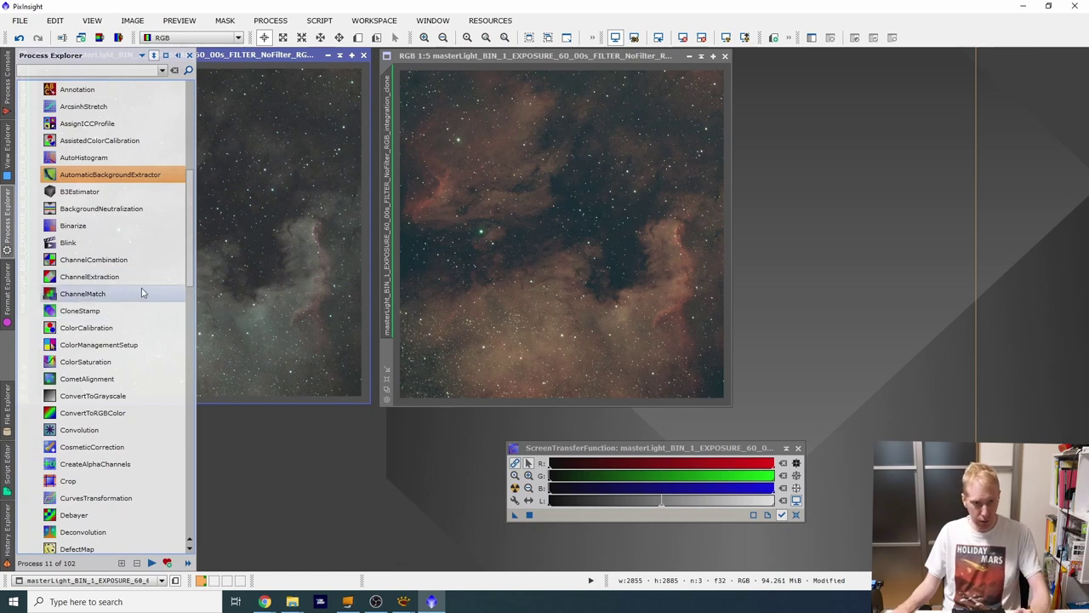
# Try hue curve adjustments in CurvesTransformation with the real-time preview on.
pyautogui.doubleClick(95, 498)
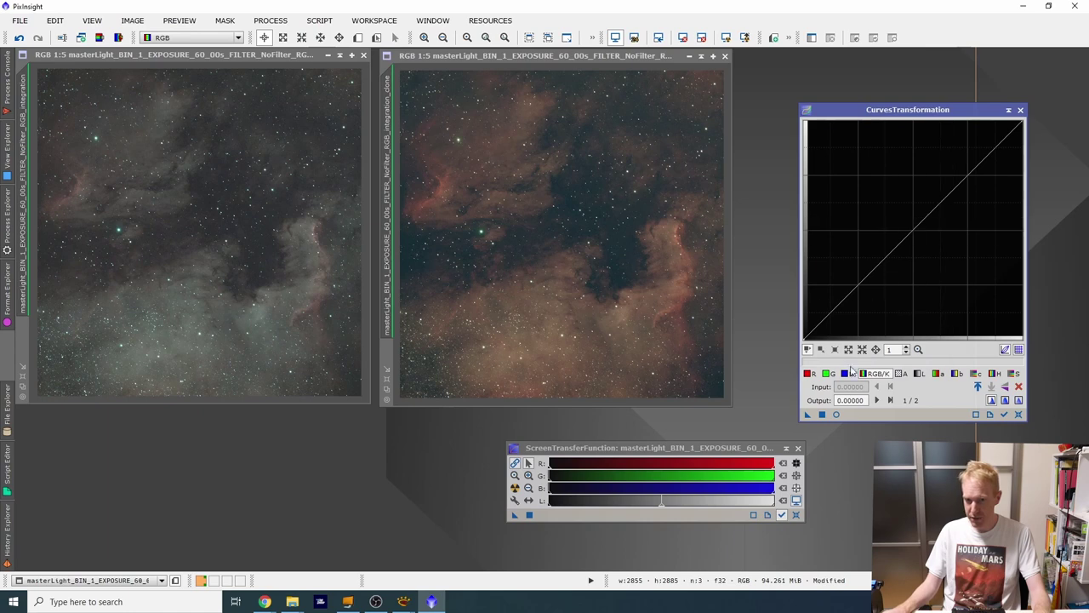
pyautogui.click(835, 414)
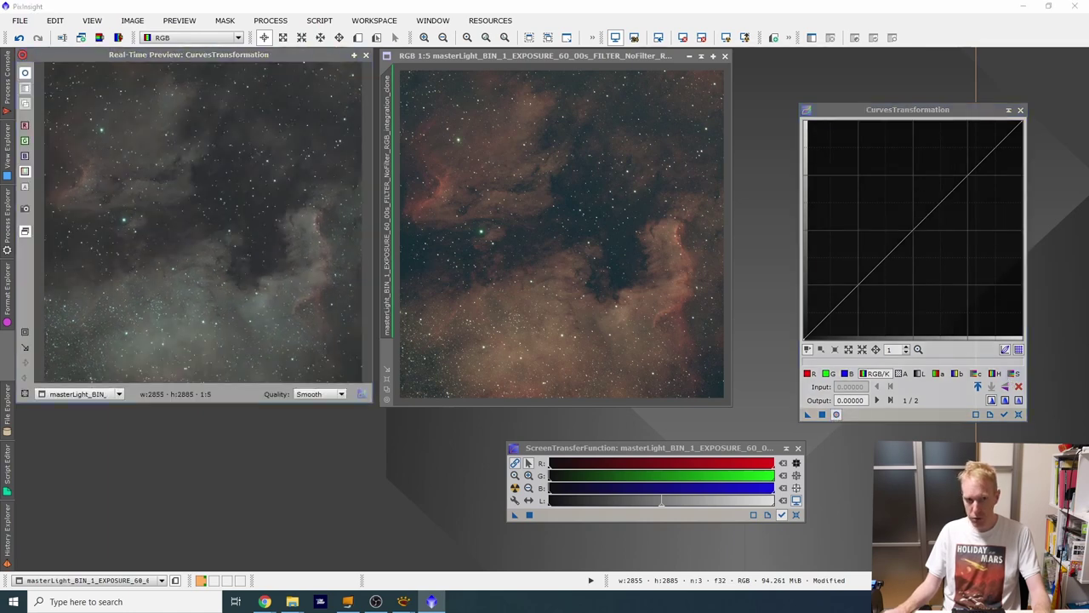
pyautogui.click(366, 56)
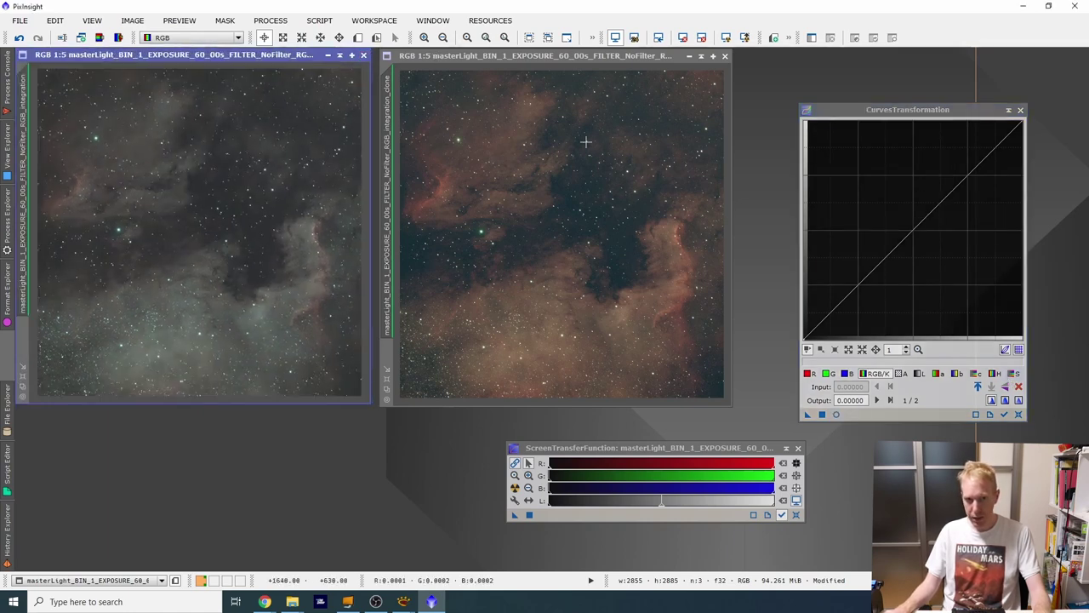
pyautogui.click(836, 414)
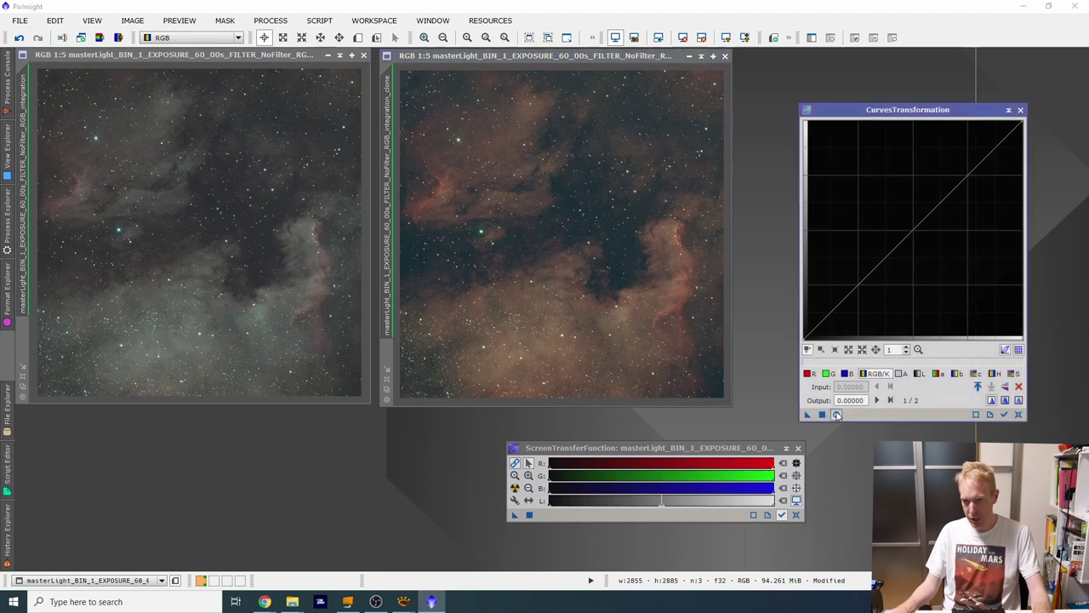
pyautogui.click(999, 375)
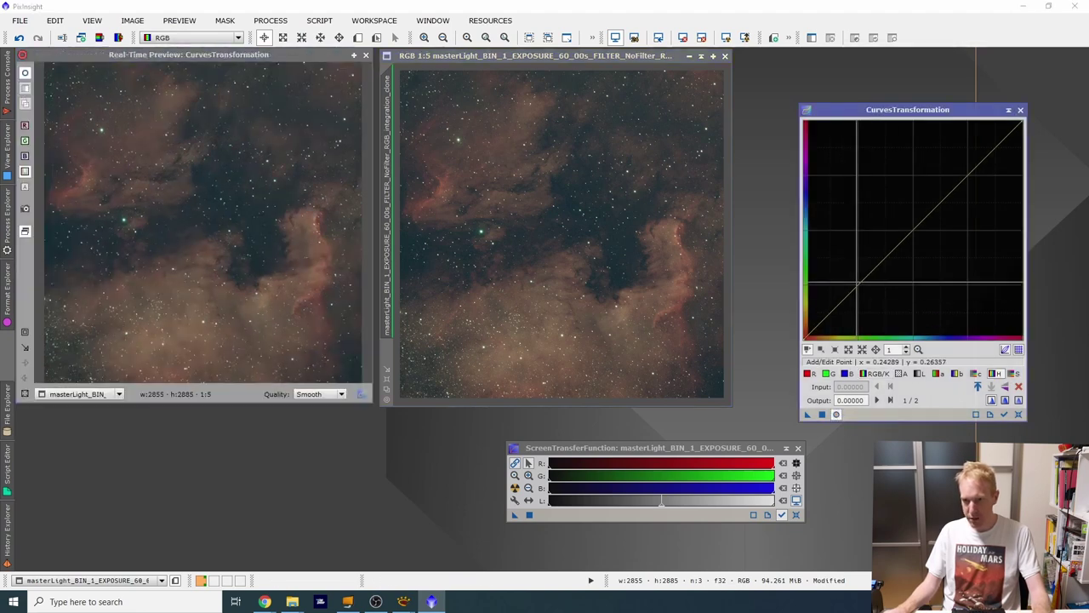
pyautogui.click(857, 284)
pyautogui.click(915, 228)
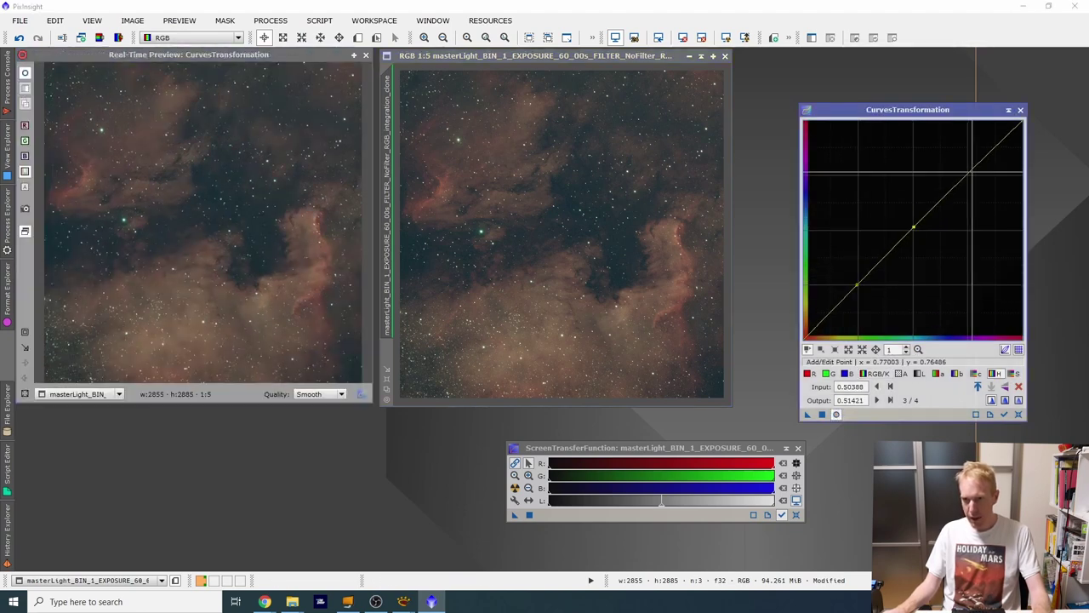
pyautogui.moveTo(919, 228); pyautogui.dragTo(973, 155)
pyautogui.moveTo(815, 284); pyautogui.dragTo(817, 316)
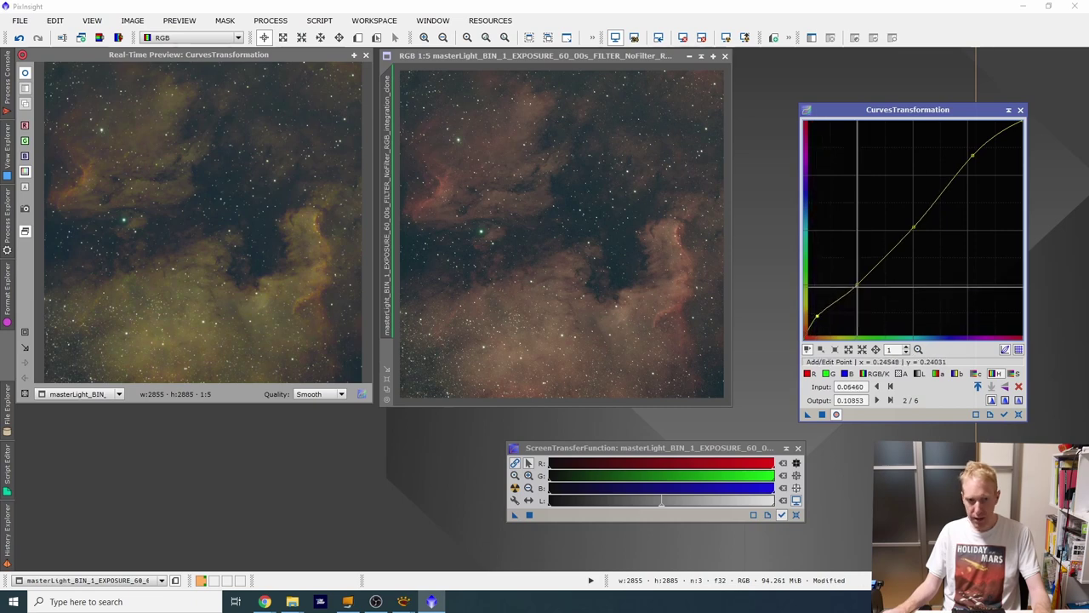
pyautogui.click(856, 286)
pyautogui.moveTo(856, 286)
pyautogui.mouseDown()
pyautogui.moveTo(902, 323)
pyautogui.moveTo(875, 286)
pyautogui.mouseUp()
pyautogui.moveTo(916, 224); pyautogui.dragTo(933, 243)
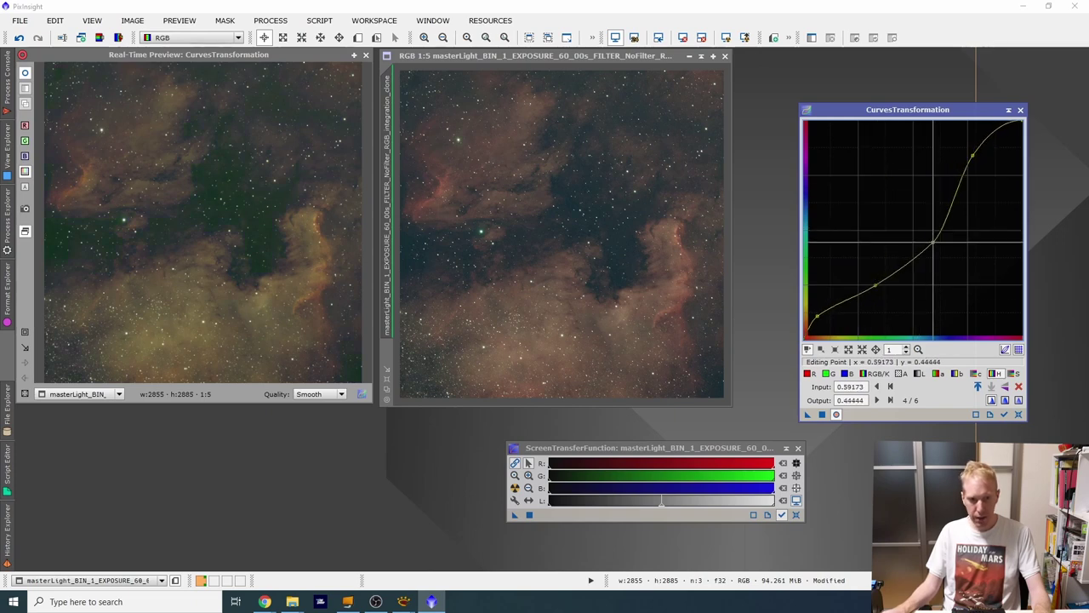
# Reset the curve, raise the chrominance and saturation curves, then close CurvesTransformation.
pyautogui.click(1020, 414)
pyautogui.click(976, 374)
pyautogui.moveTo(891, 251); pyautogui.dragTo(904, 217)
pyautogui.click(1016, 374)
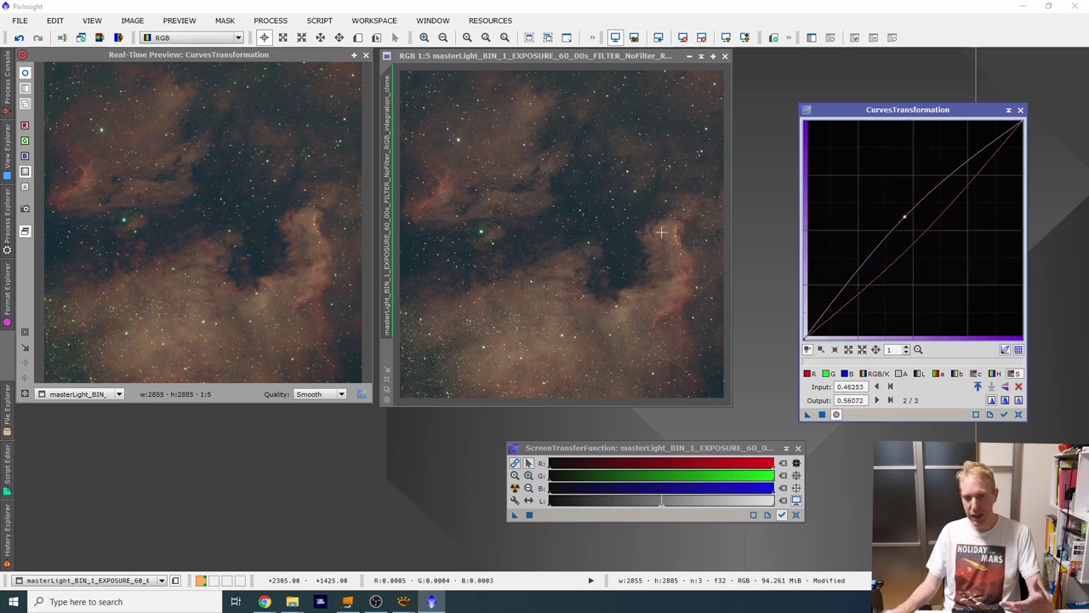
pyautogui.click(1020, 110)
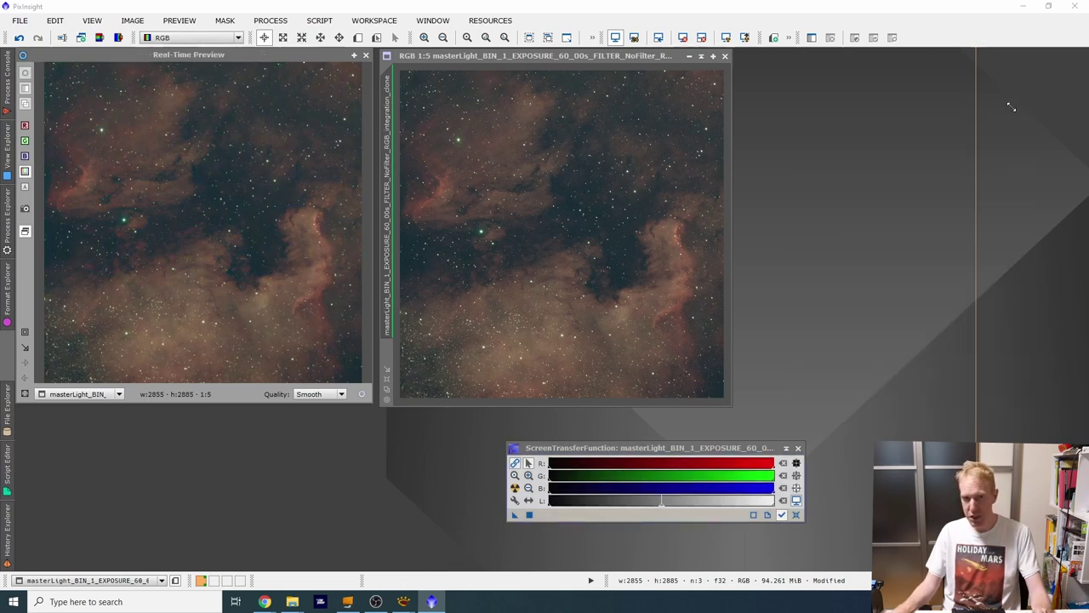
# Close the real-time preview, discard the clone unsaved, and move the STF panel to the top.
pyautogui.click(366, 55)
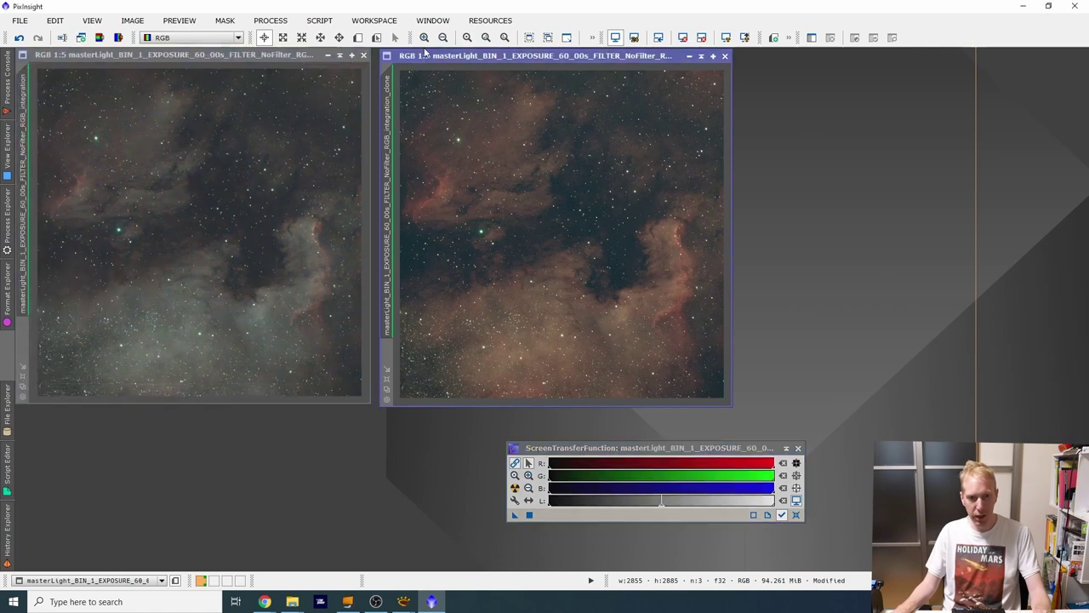
pyautogui.click(725, 56)
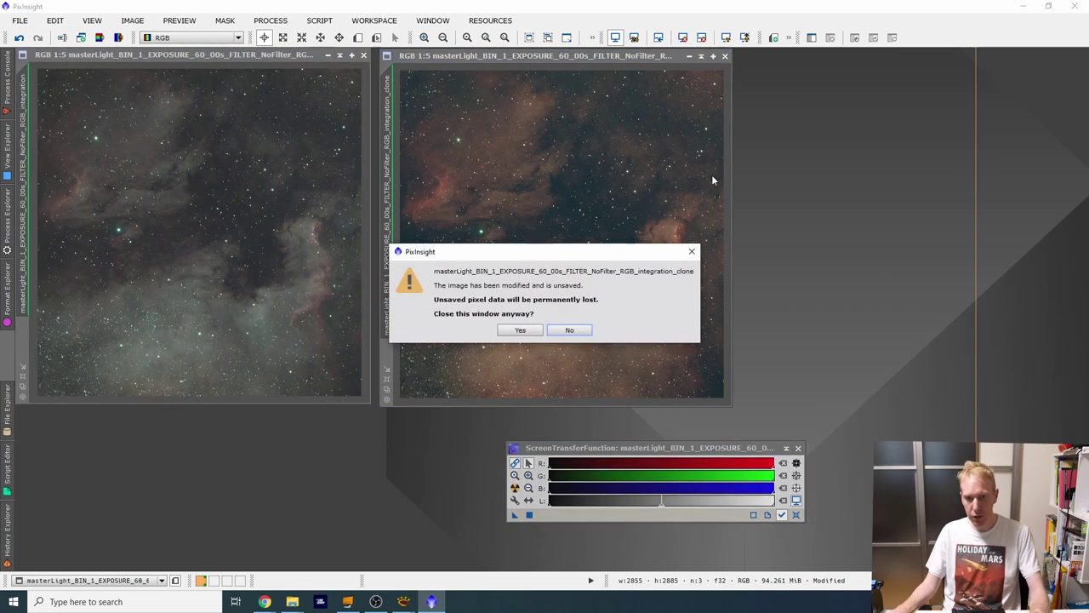
pyautogui.click(526, 332)
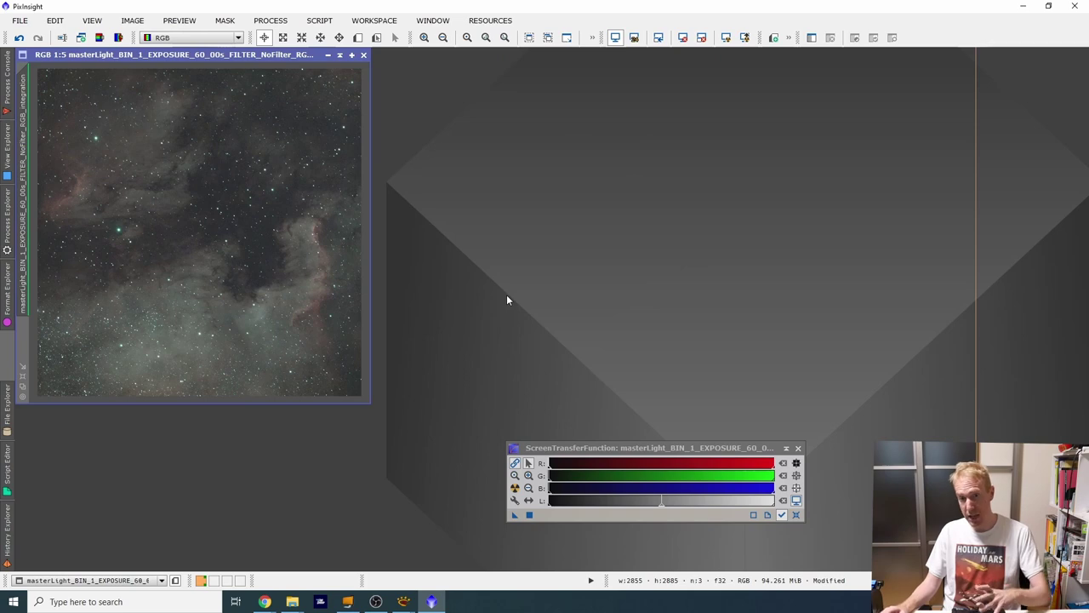
pyautogui.moveTo(667, 448); pyautogui.dragTo(656, 97)
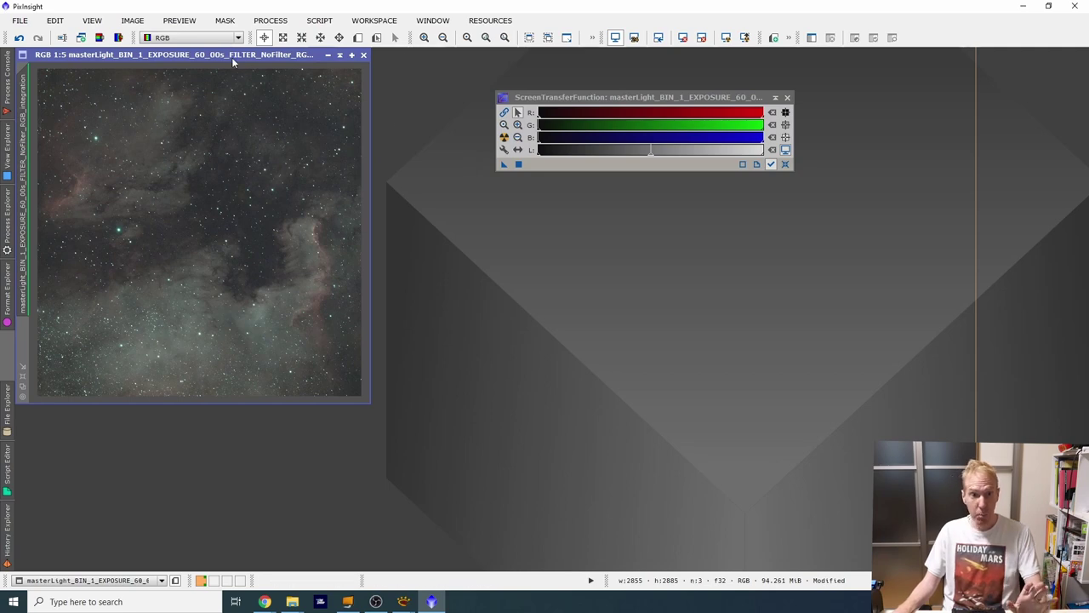
# Run EZ Processing Suite's EZ Denoise on the masterLight integration image.
pyautogui.click(320, 21)
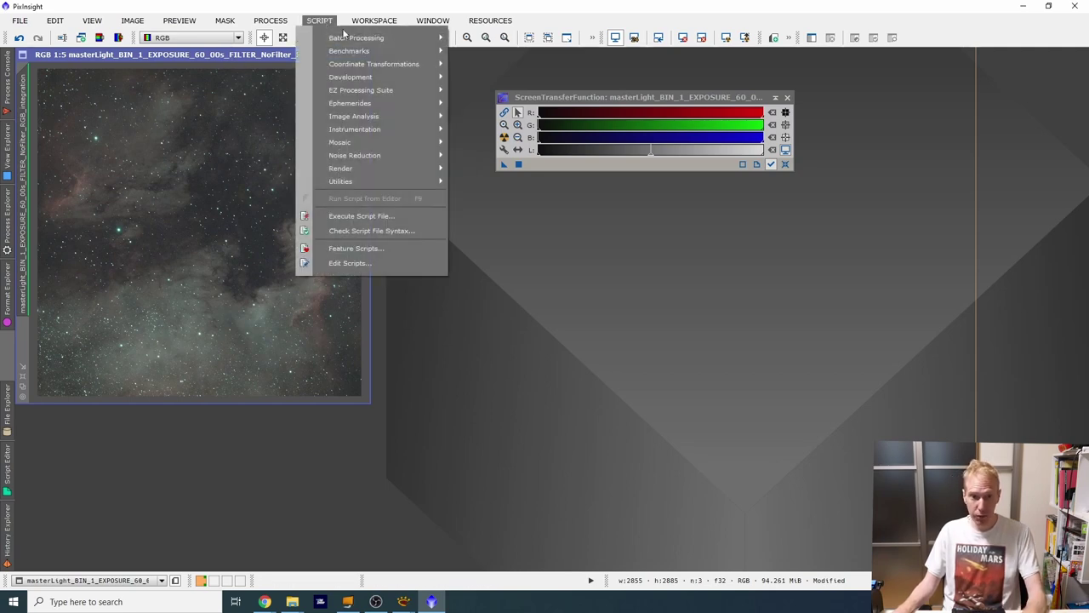
pyautogui.moveTo(372, 92)
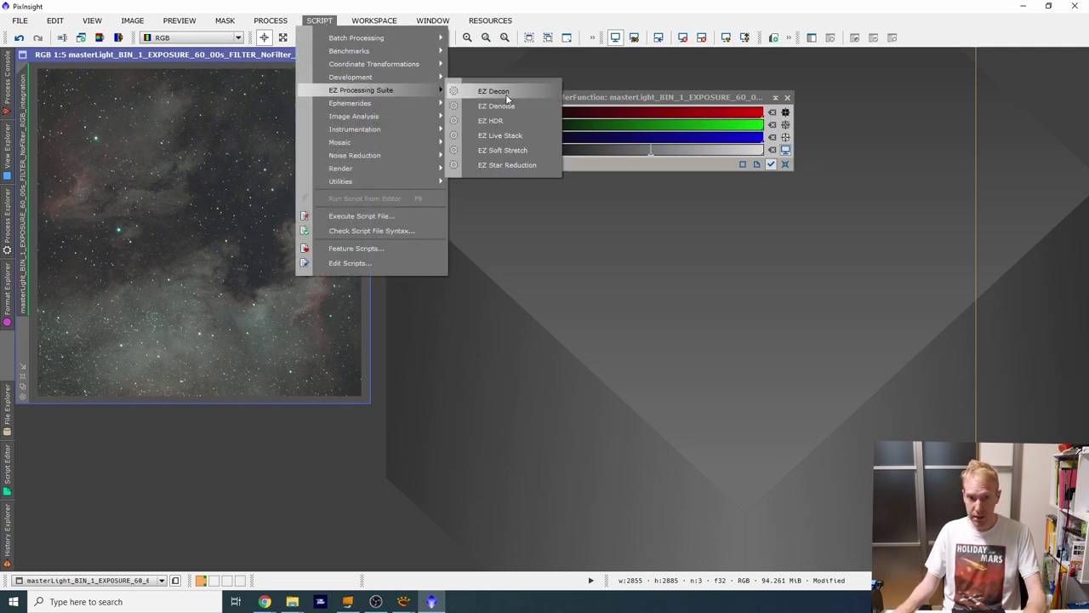
pyautogui.click(507, 105)
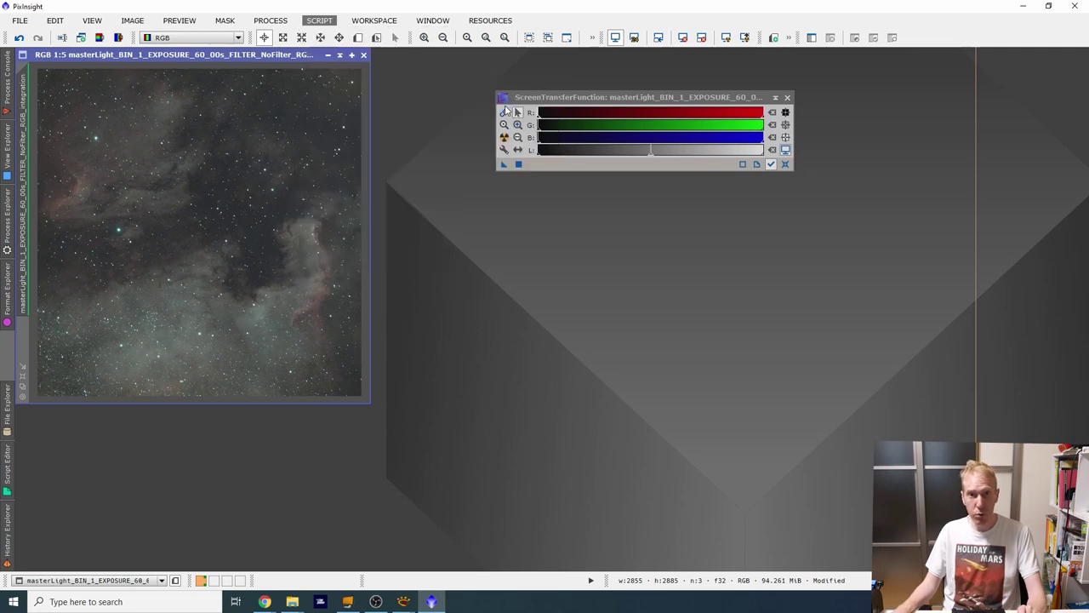
pyautogui.press('Return')
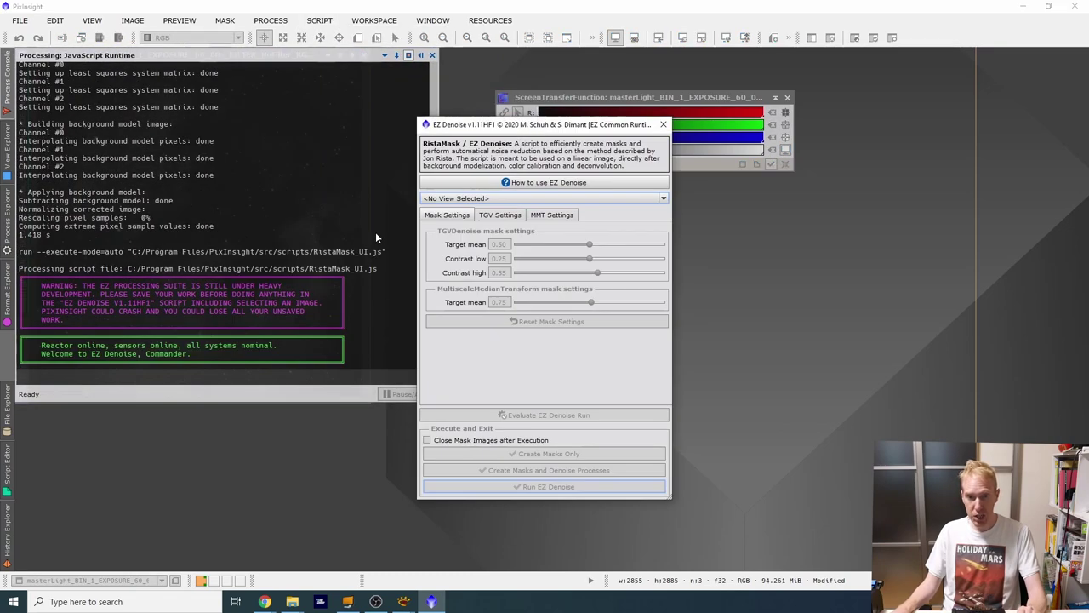
pyautogui.click(544, 197)
pyautogui.click(545, 213)
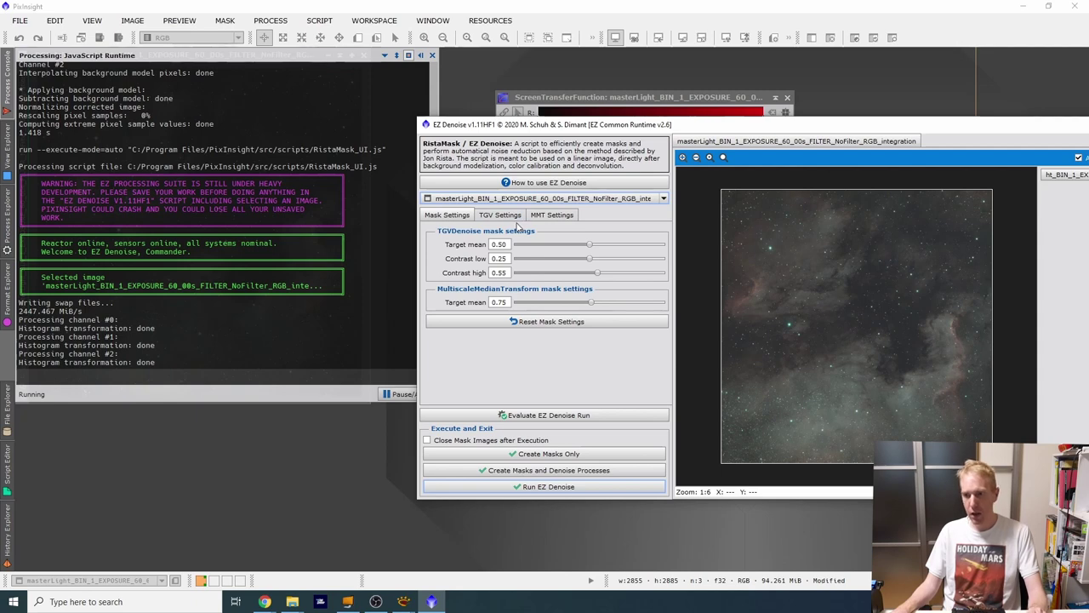
pyautogui.moveTo(693, 128); pyautogui.dragTo(523, 102)
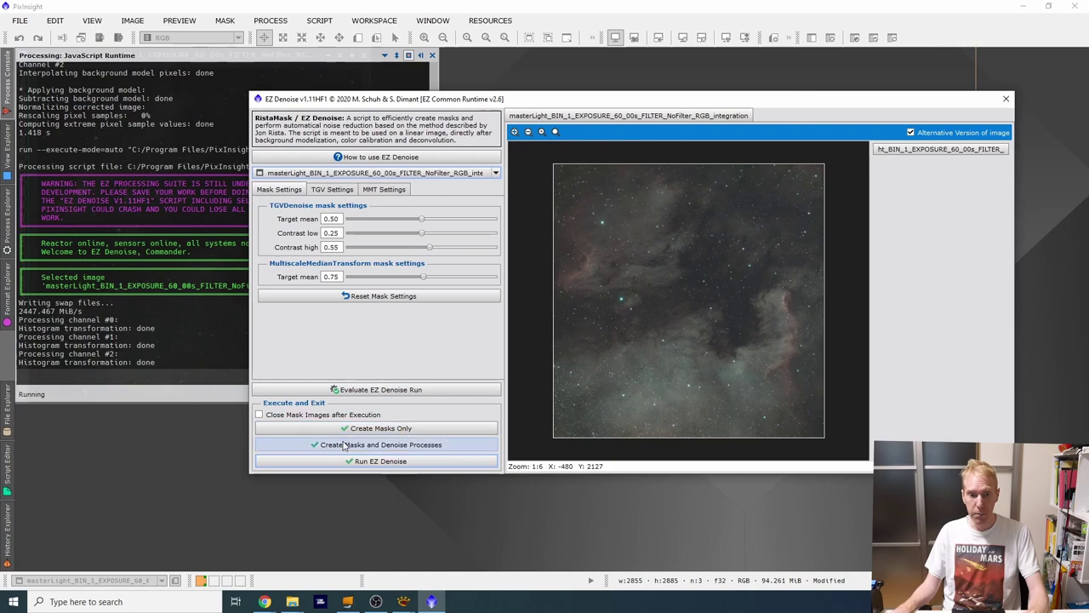
pyautogui.click(394, 463)
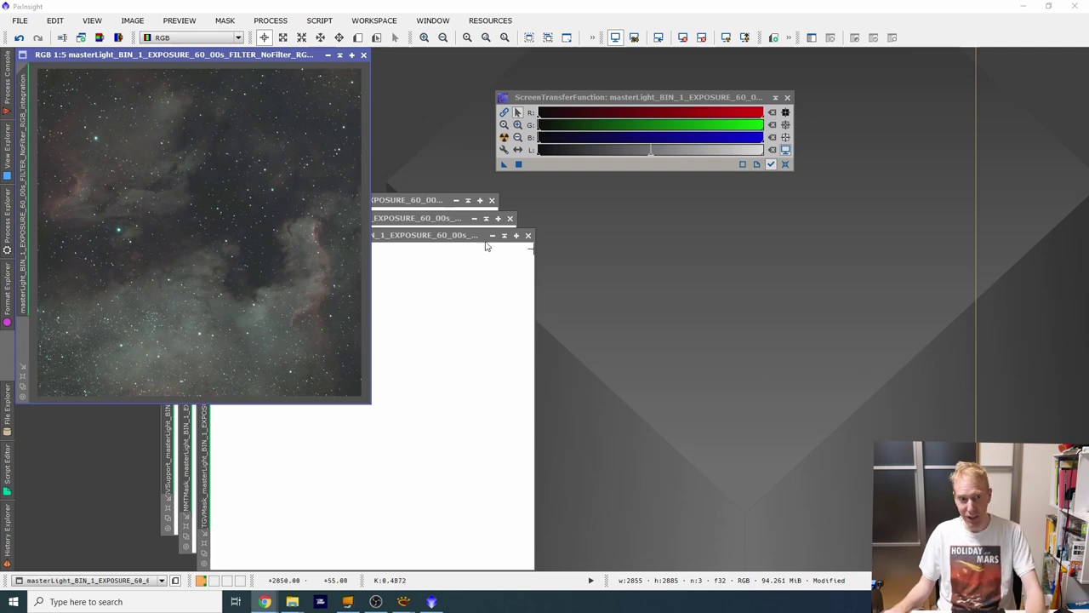
# Close the TGVSupport, TGVMask and MMTMask windows, discarding each unsaved mask.
pyautogui.scroll(5, 184, 213)
pyautogui.scroll(-3, 205, 268)
pyautogui.scroll(-2, 205, 268)
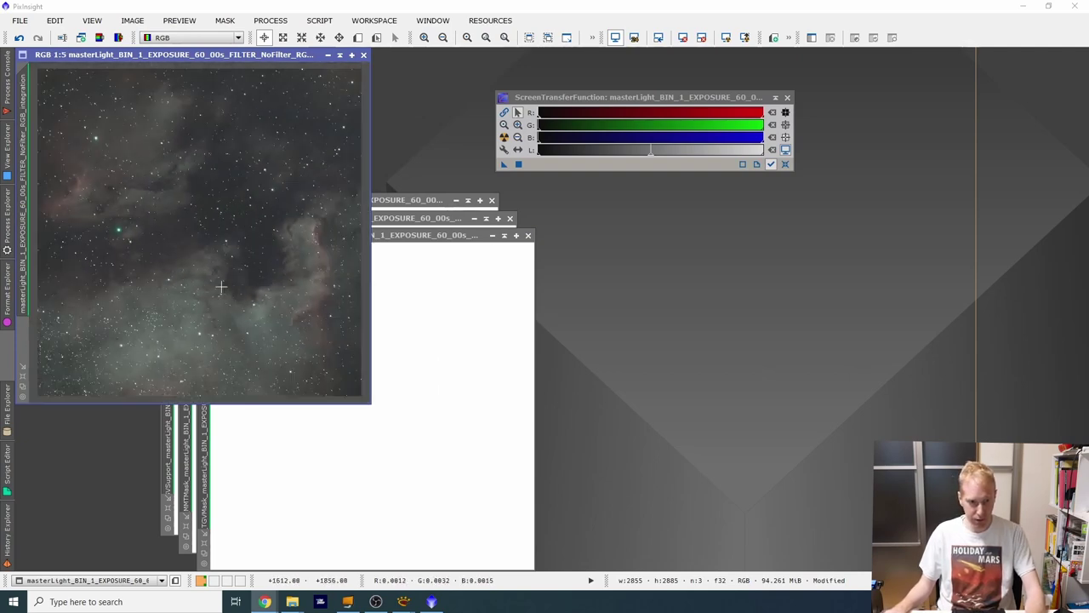
pyautogui.scroll(1, 232, 299)
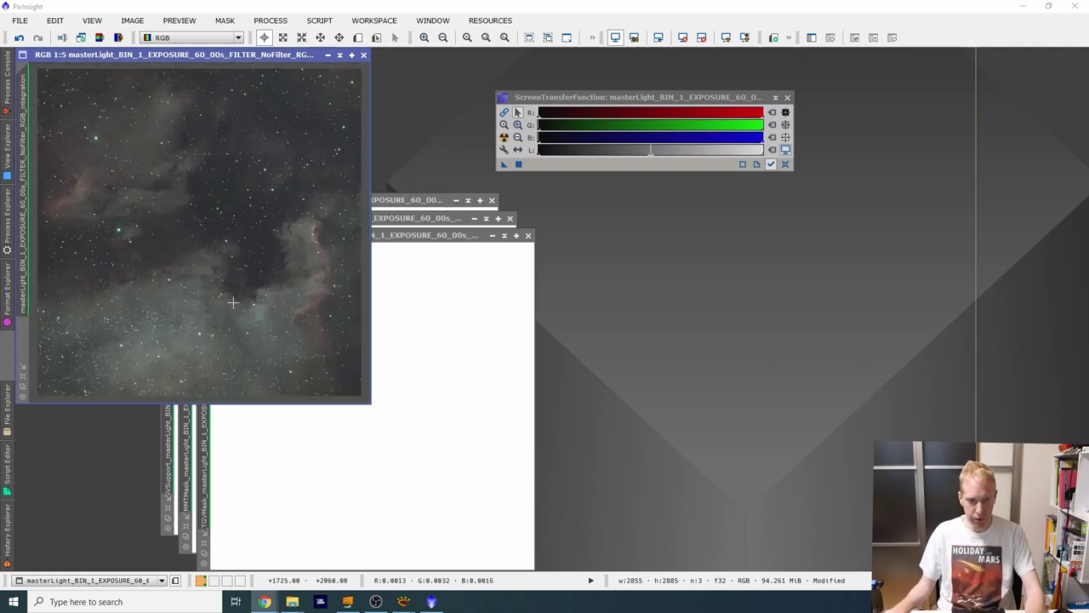
pyautogui.click(528, 236)
pyautogui.click(519, 330)
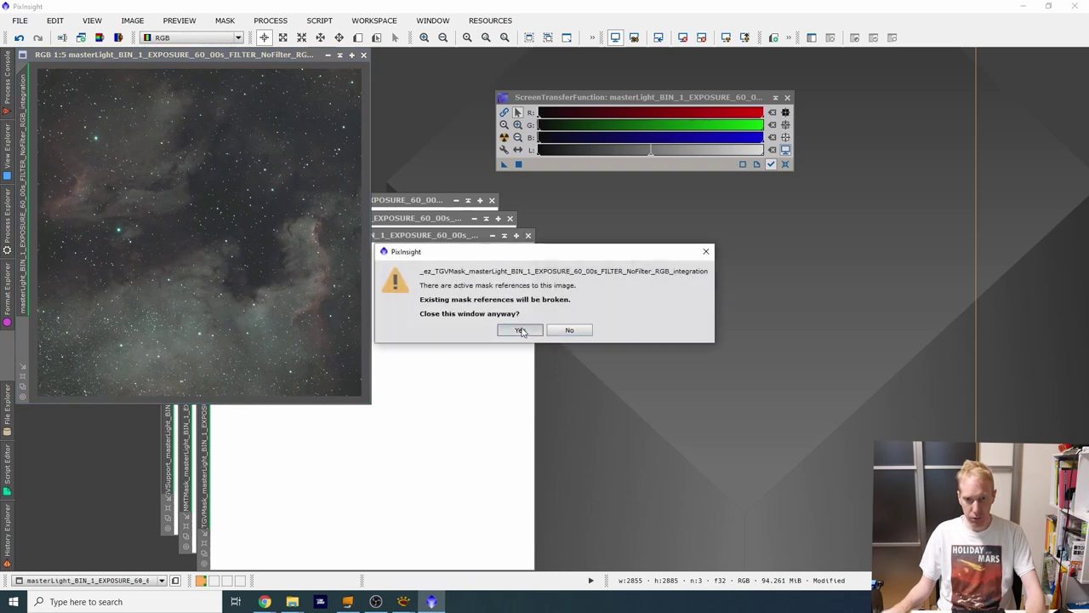
pyautogui.click(521, 330)
pyautogui.click(510, 219)
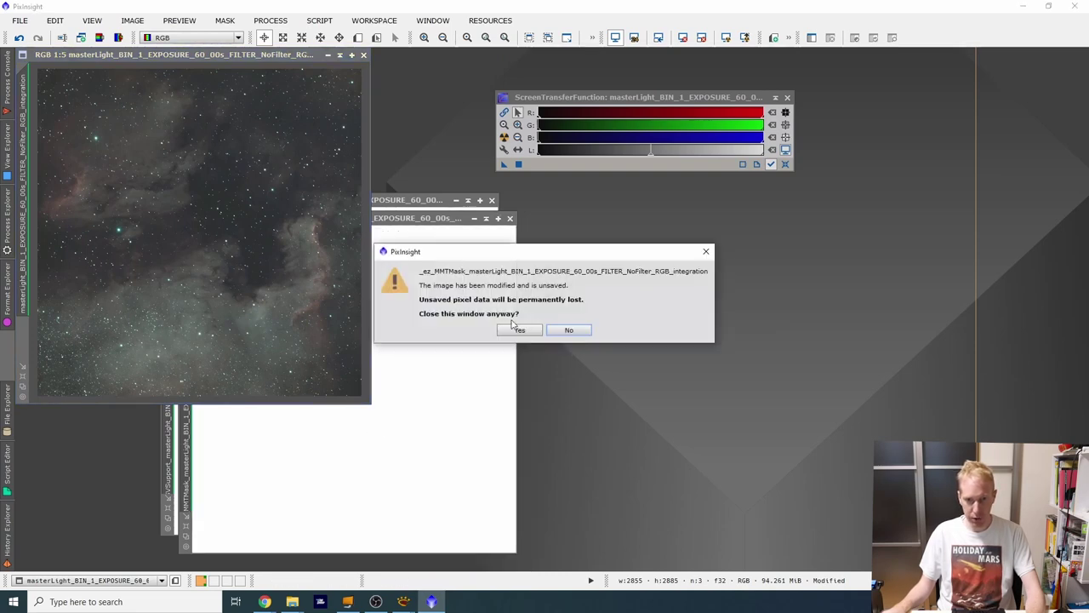
pyautogui.click(510, 329)
pyautogui.click(519, 330)
pyautogui.click(491, 200)
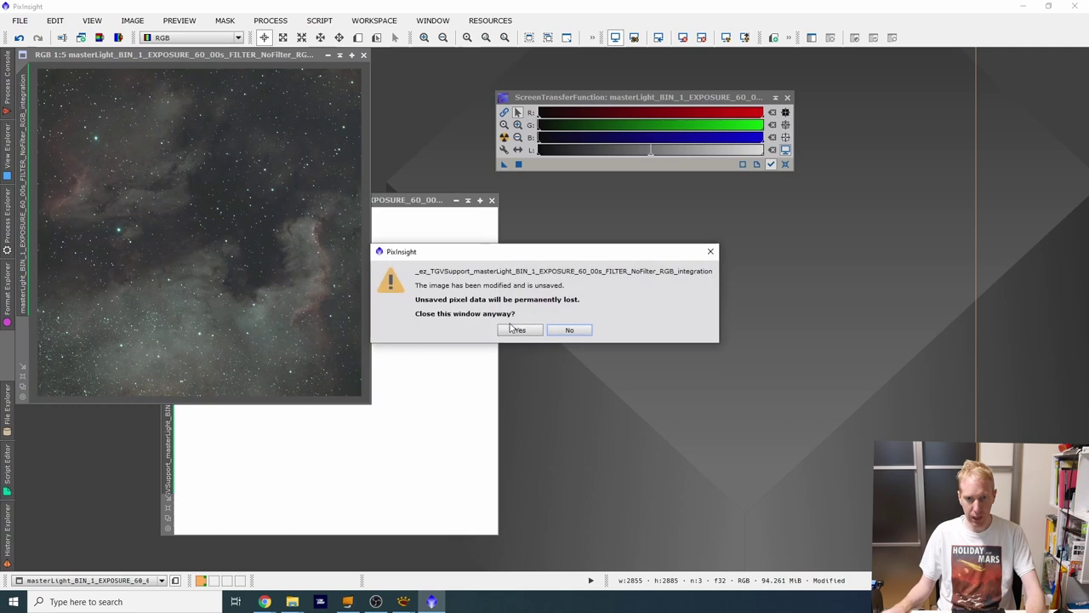
pyautogui.click(521, 328)
pyautogui.doubleClick(511, 329)
pyautogui.click(504, 301)
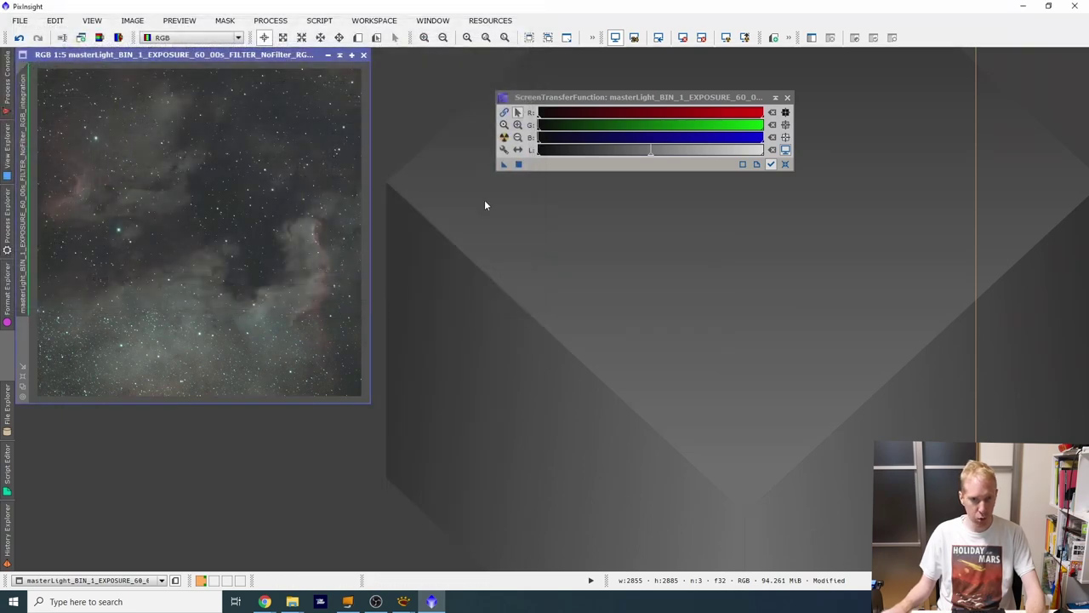
# Auto-stretch the denoised master light and enlarge and zoom its window.
pyautogui.moveTo(700, 99); pyautogui.dragTo(912, 174)
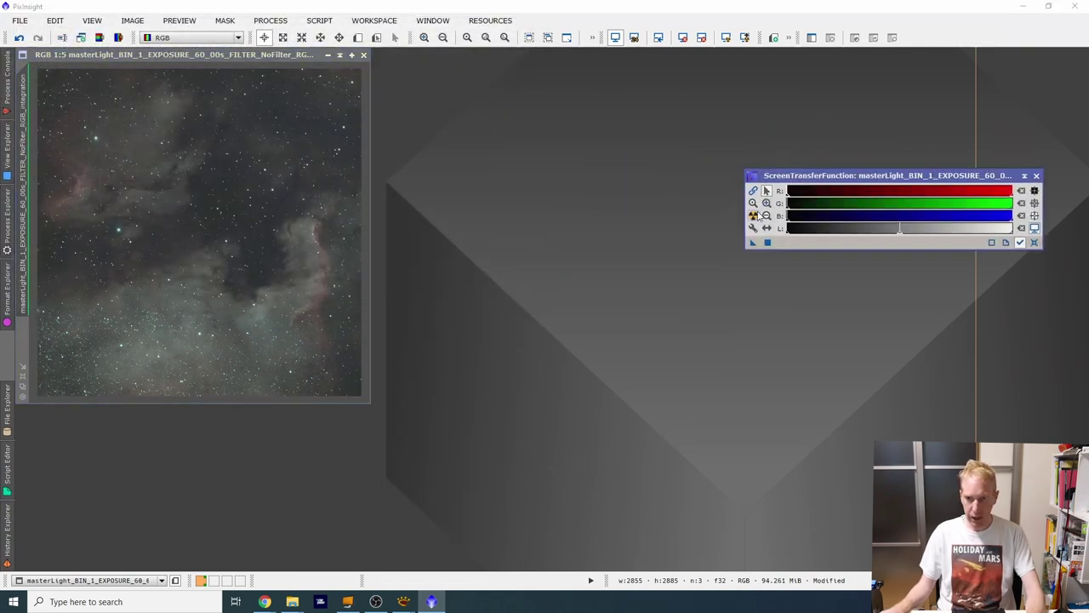
pyautogui.click(753, 217)
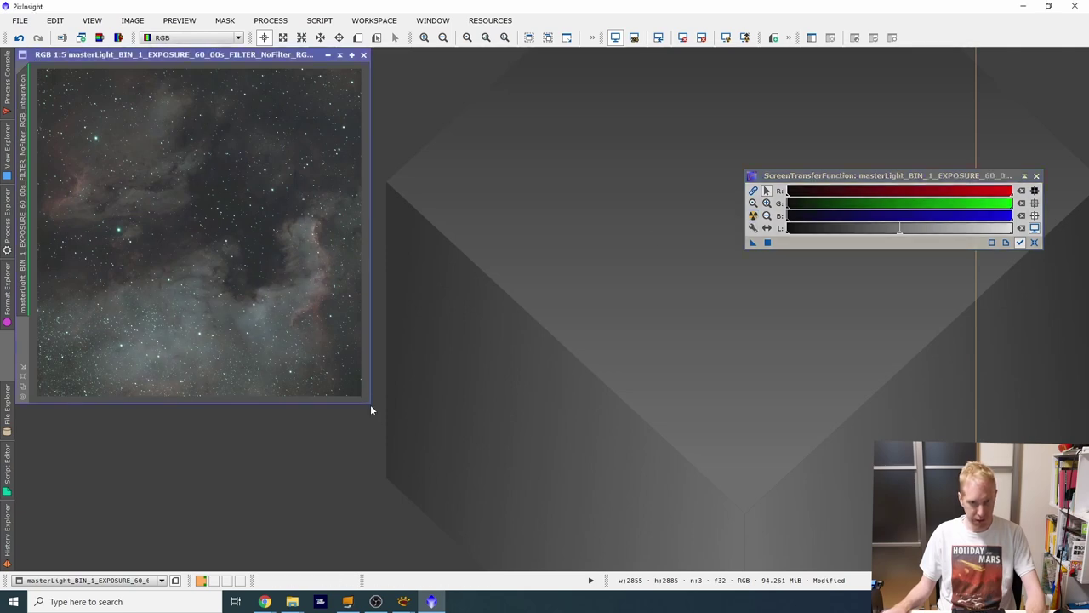
pyautogui.moveTo(369, 404); pyautogui.dragTo(764, 560)
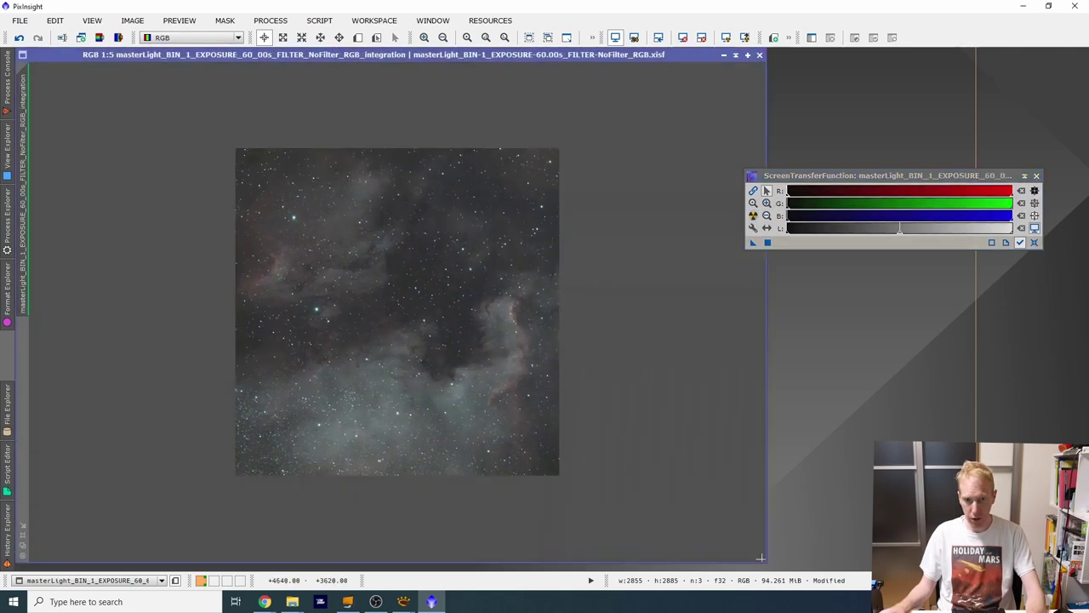
pyautogui.scroll(3, 620, 468)
pyautogui.scroll(1, 621, 469)
pyautogui.scroll(-2, 621, 468)
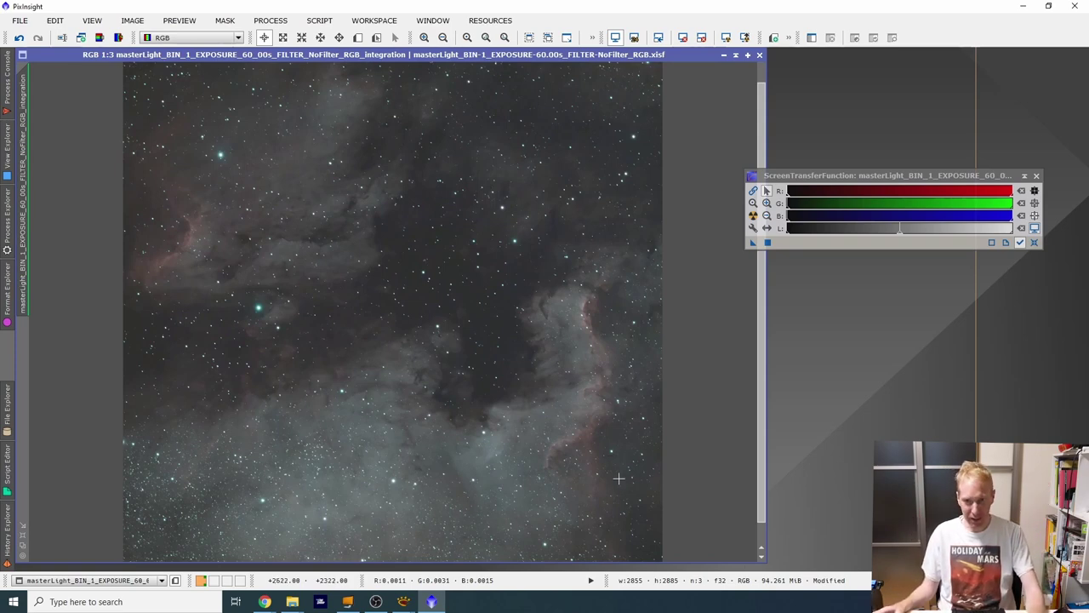
pyautogui.click(7, 217)
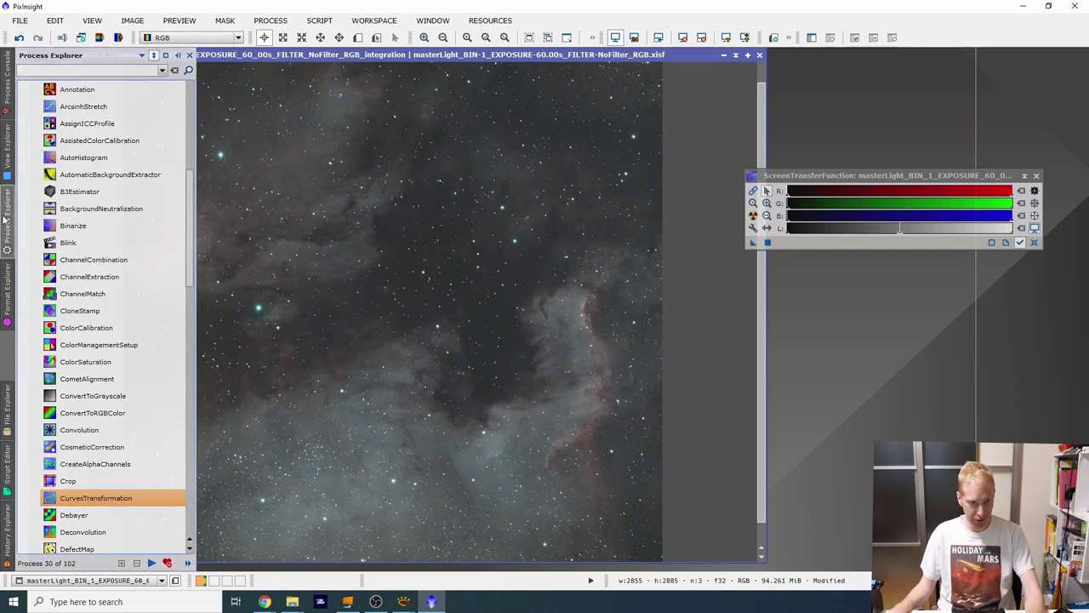
# Load the current screen stretch settings into HistogramTransformation.
pyautogui.click(124, 296)
pyautogui.scroll(-7, 127, 306)
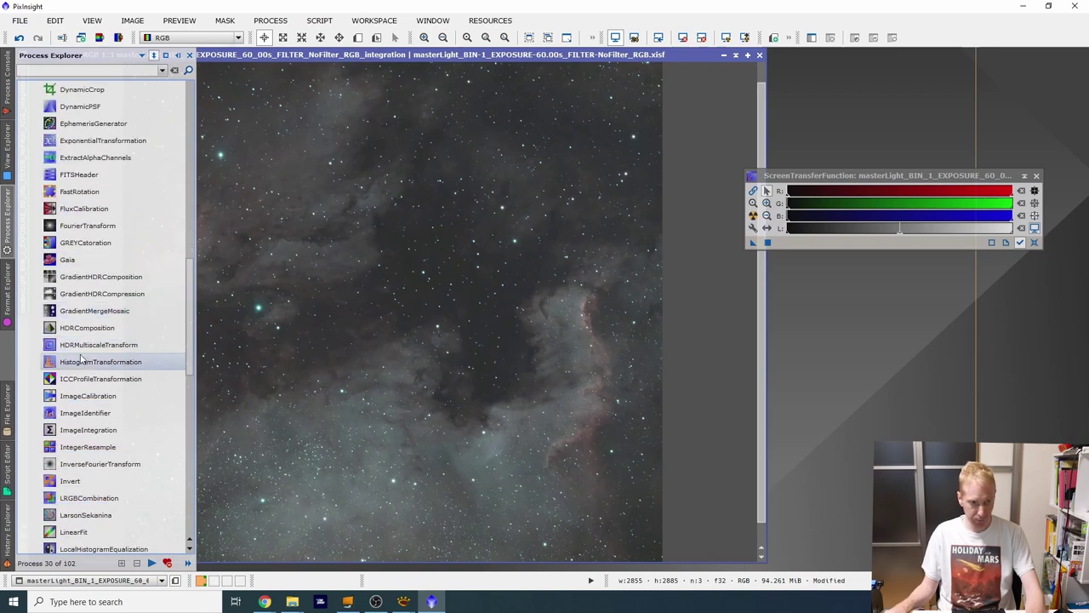
pyautogui.doubleClick(100, 361)
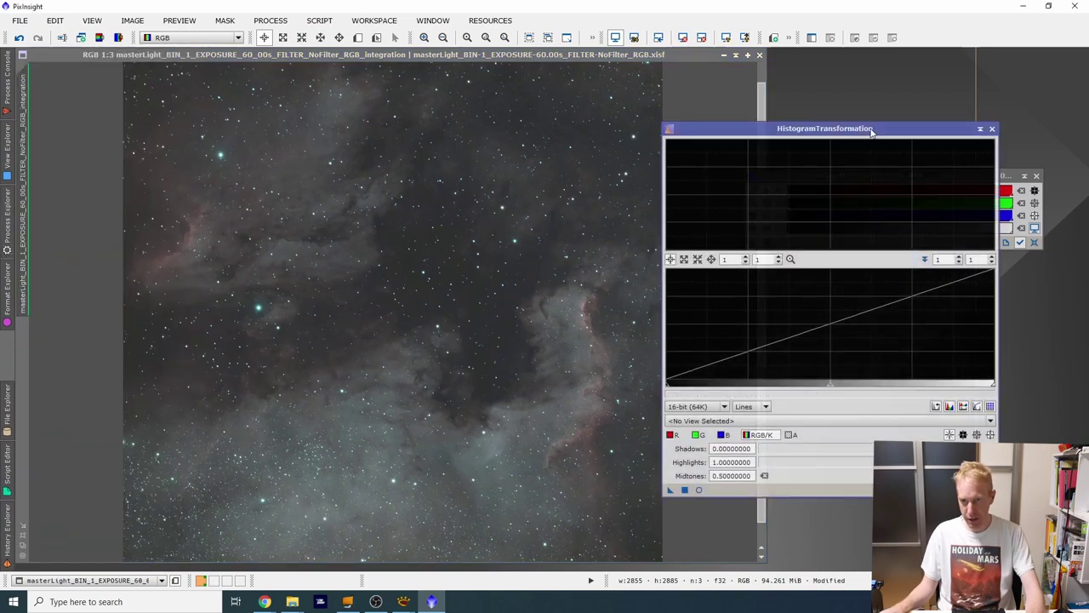
pyautogui.moveTo(871, 121); pyautogui.dragTo(691, 121)
pyautogui.click(898, 189)
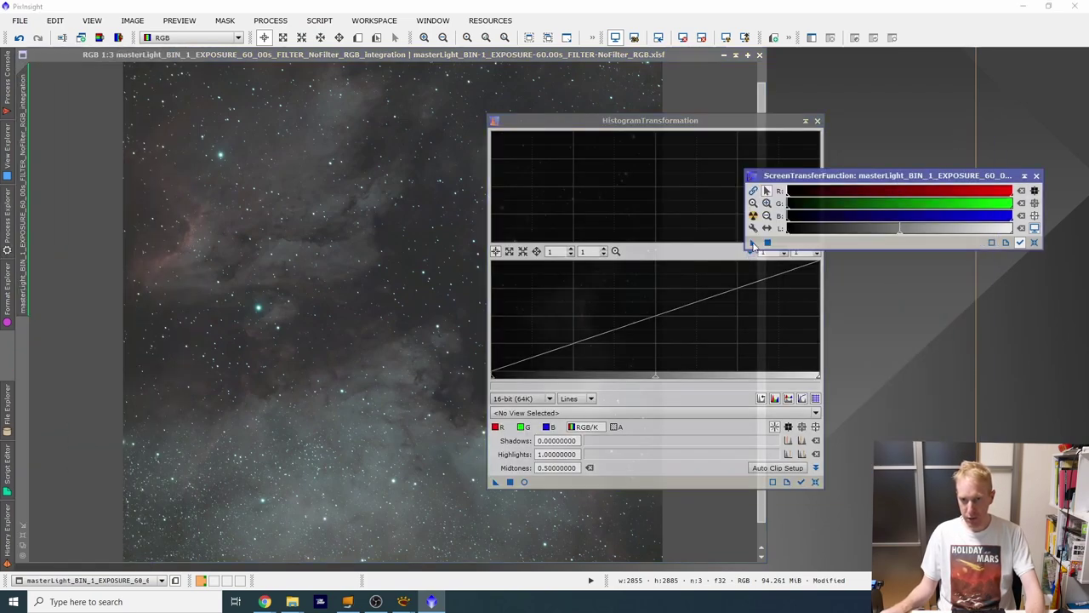
pyautogui.moveTo(787, 260); pyautogui.dragTo(826, 258)
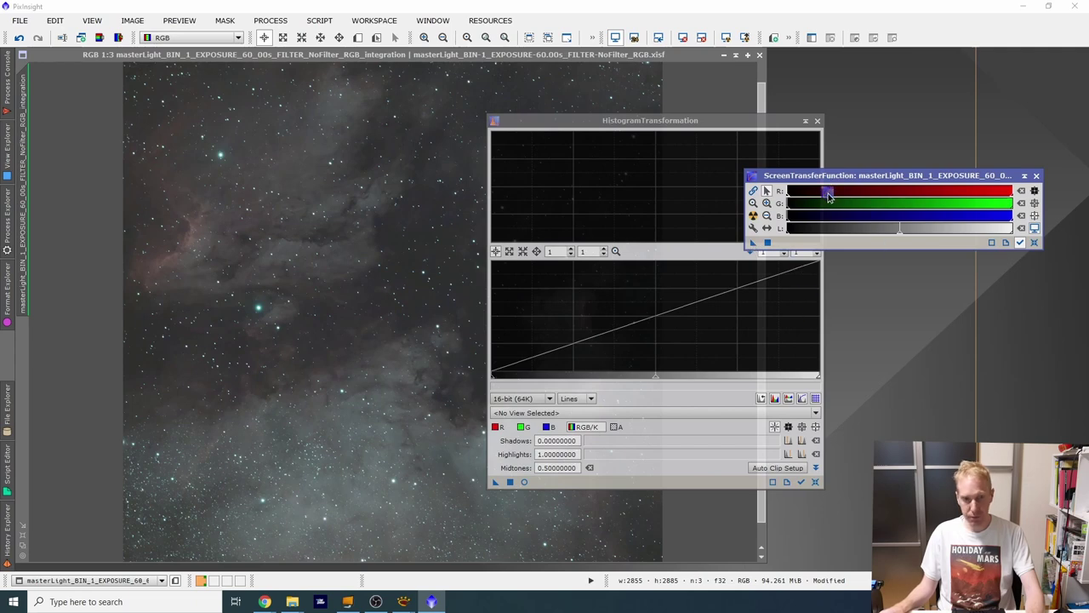
pyautogui.moveTo(283, 218); pyautogui.dragTo(595, 489)
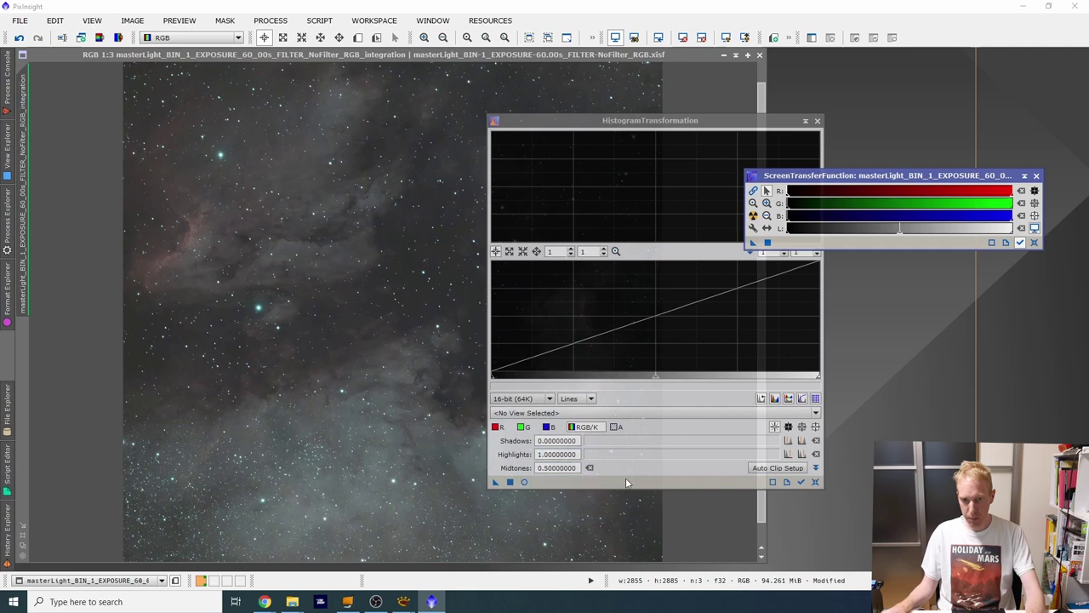
# Apply the stretch permanently to the nebula image, reset the screen stretch, and close HistogramTransformation.
pyautogui.moveTo(495, 482); pyautogui.dragTo(223, 226)
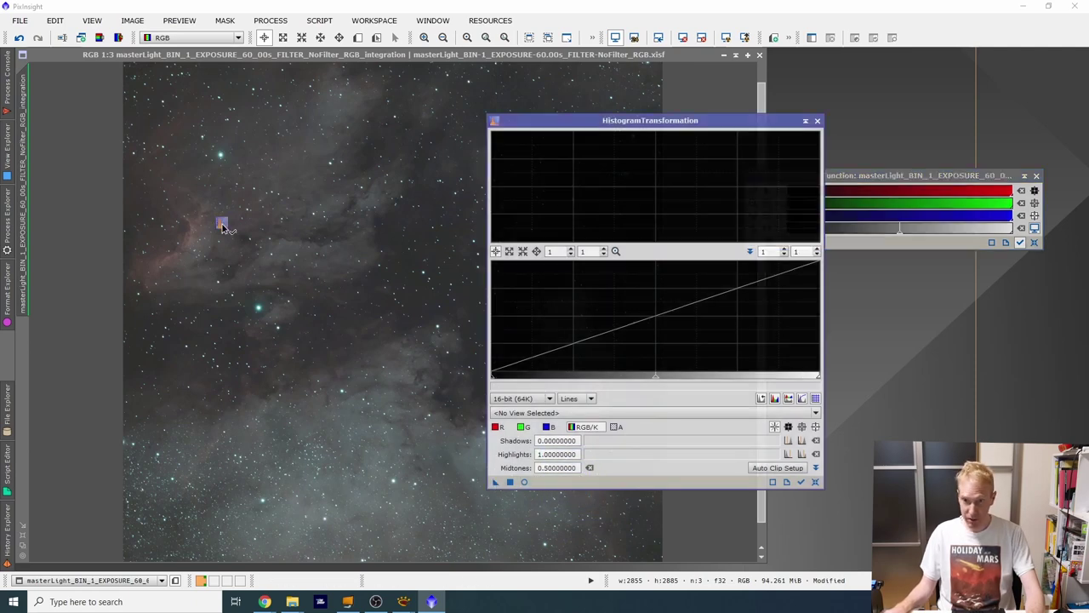
pyautogui.moveTo(222, 226); pyautogui.dragTo(223, 226)
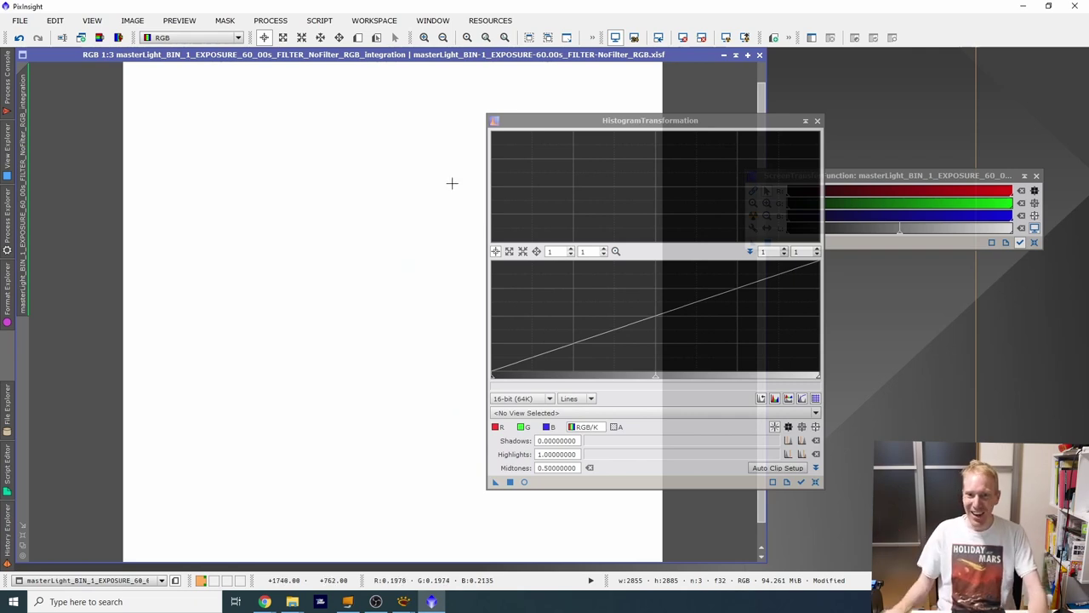
pyautogui.click(682, 38)
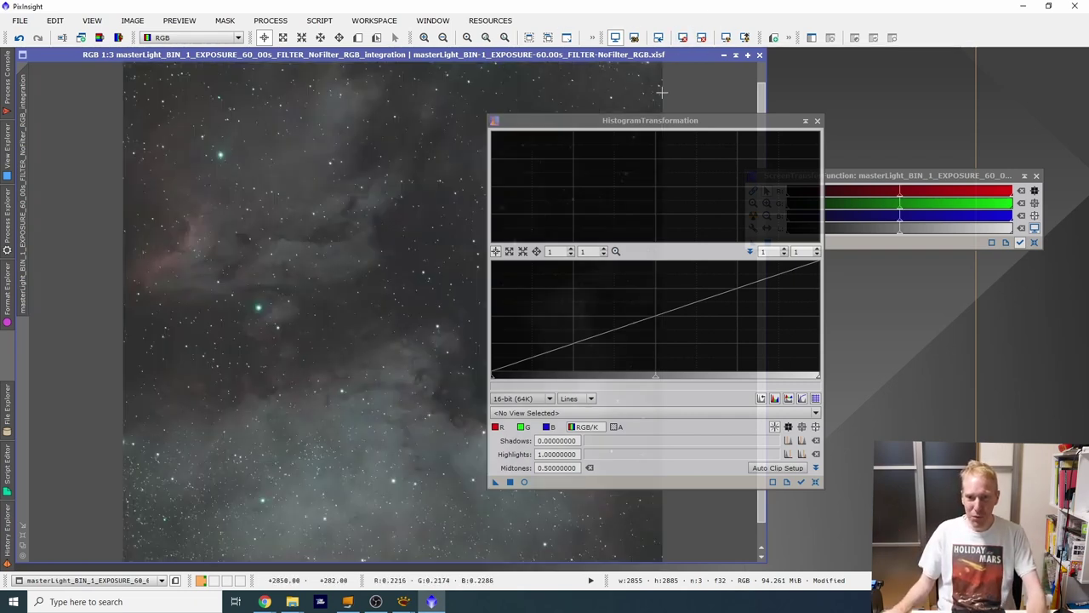
pyautogui.click(749, 129)
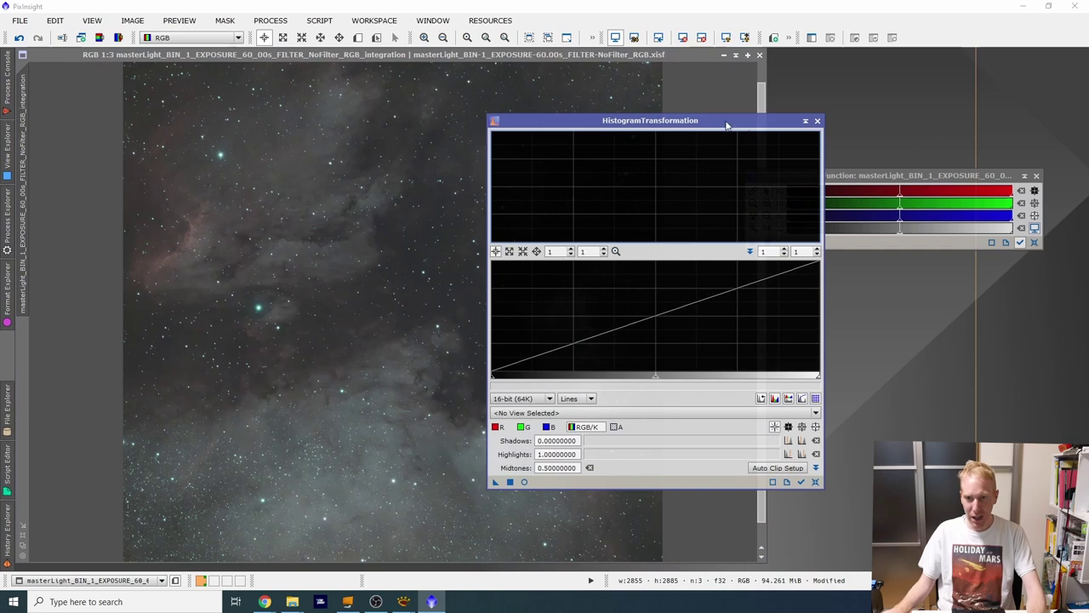
pyautogui.moveTo(727, 125); pyautogui.dragTo(928, 103)
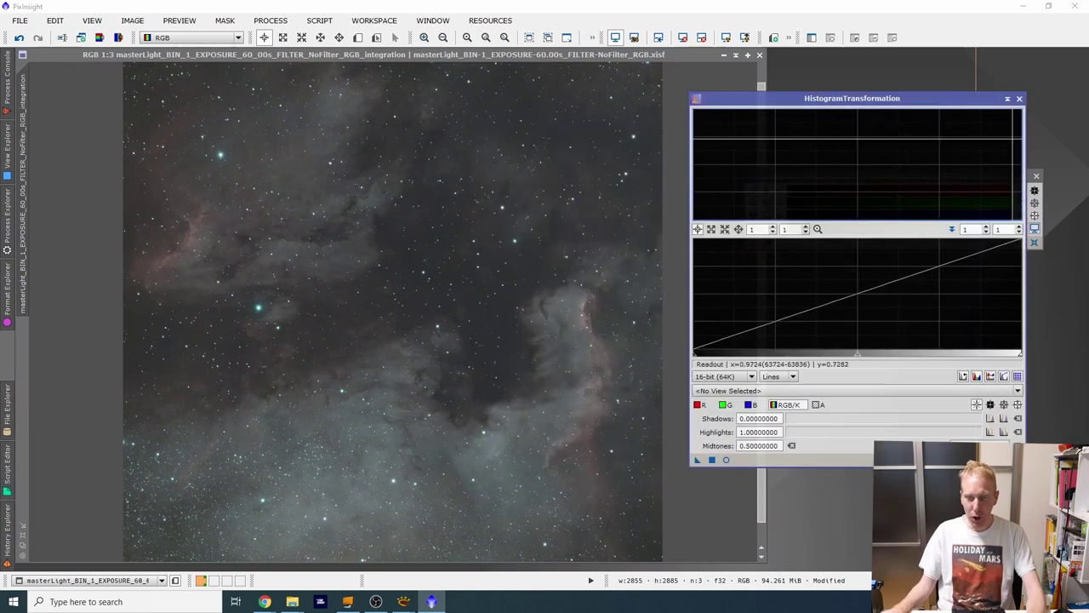
pyautogui.click(1019, 99)
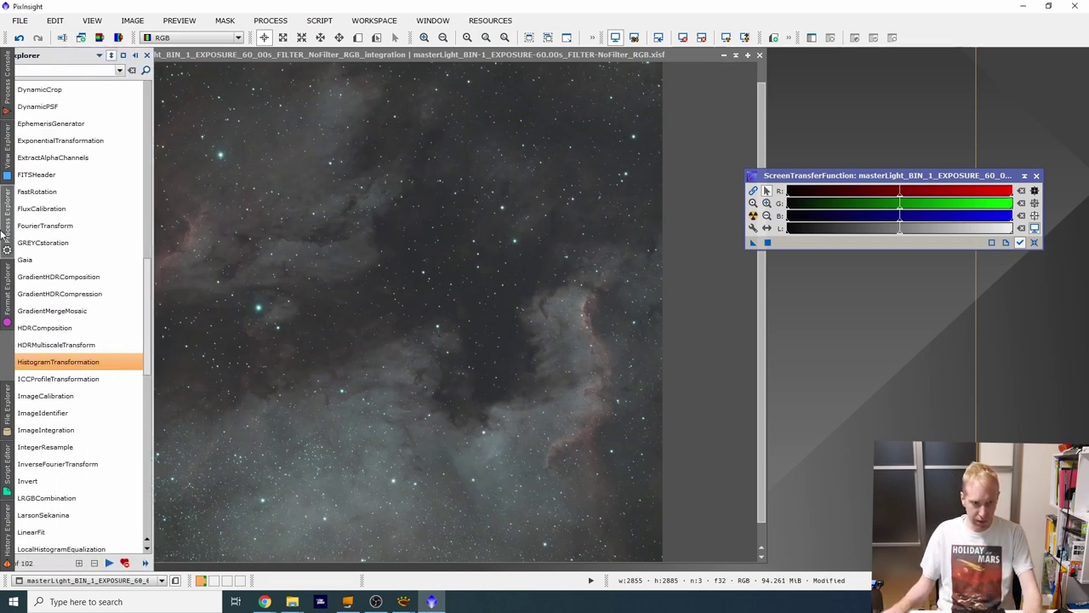
# Apply SCNR green removal to the nebula image at the default amount of 1.00.
pyautogui.scroll(-10, 71, 245)
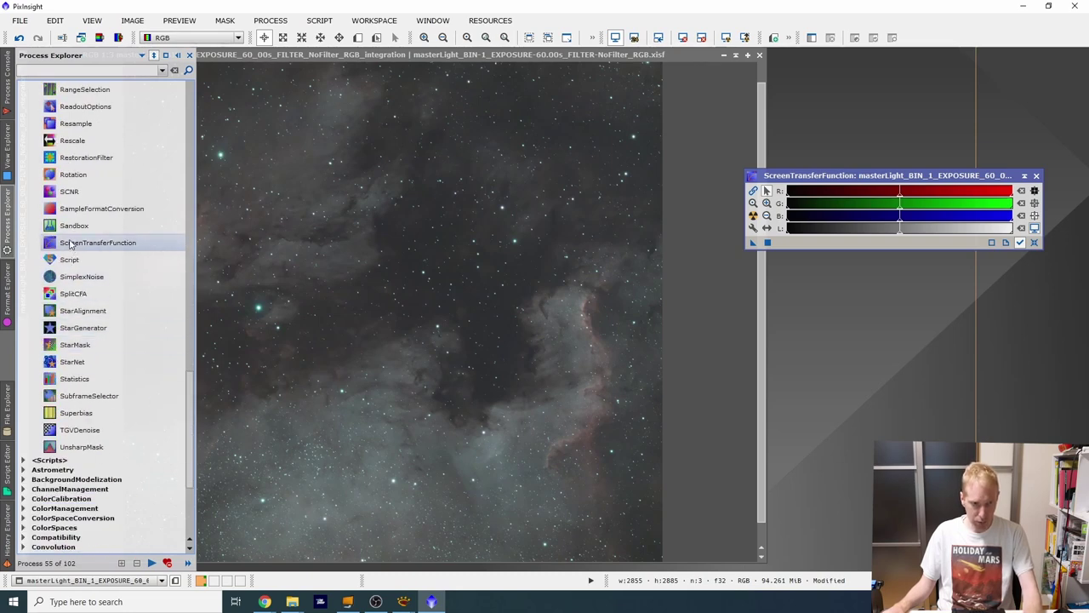
pyautogui.moveTo(69, 191); pyautogui.dragTo(846, 280)
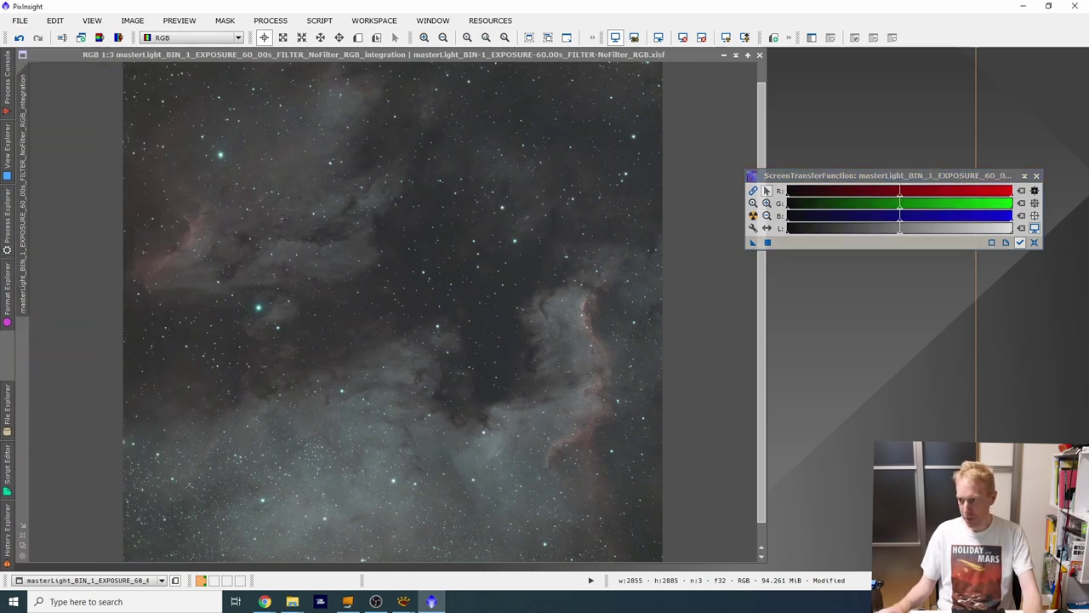
pyautogui.moveTo(664, 288); pyautogui.dragTo(804, 127)
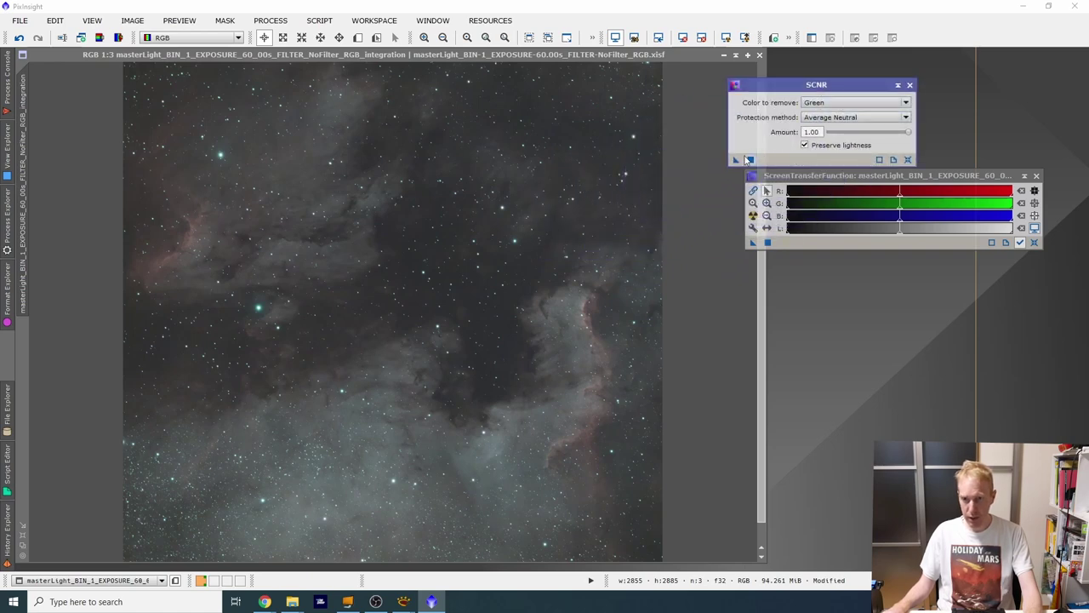
pyautogui.moveTo(736, 161); pyautogui.dragTo(379, 192)
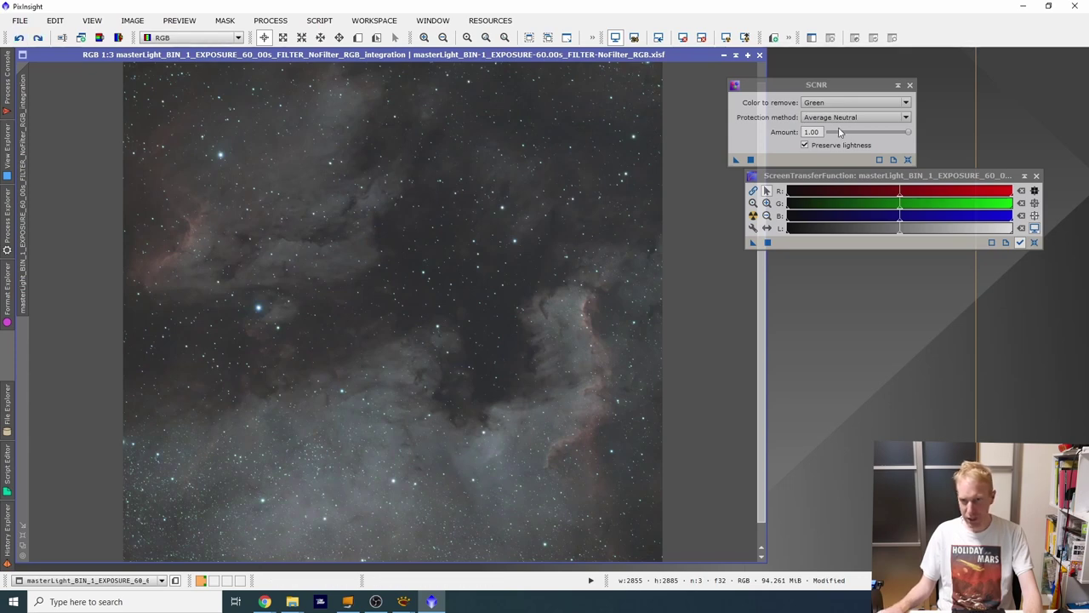
# Reapply SCNR green removal at amount 0.90 and close the tool.
pyautogui.moveTo(822, 132); pyautogui.dragTo(800, 133)
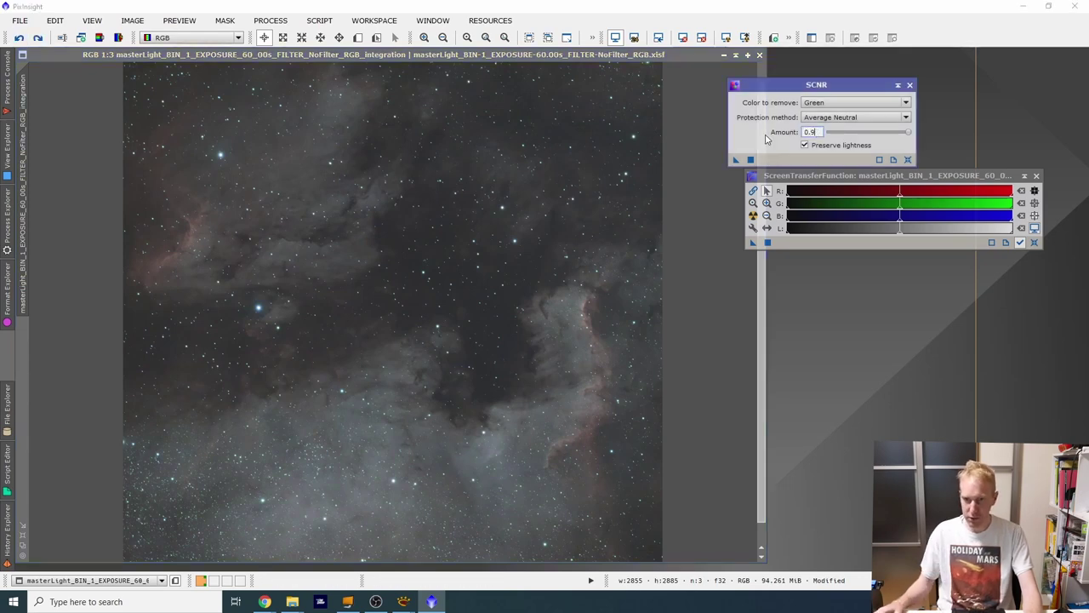
pyautogui.moveTo(737, 161); pyautogui.dragTo(276, 118)
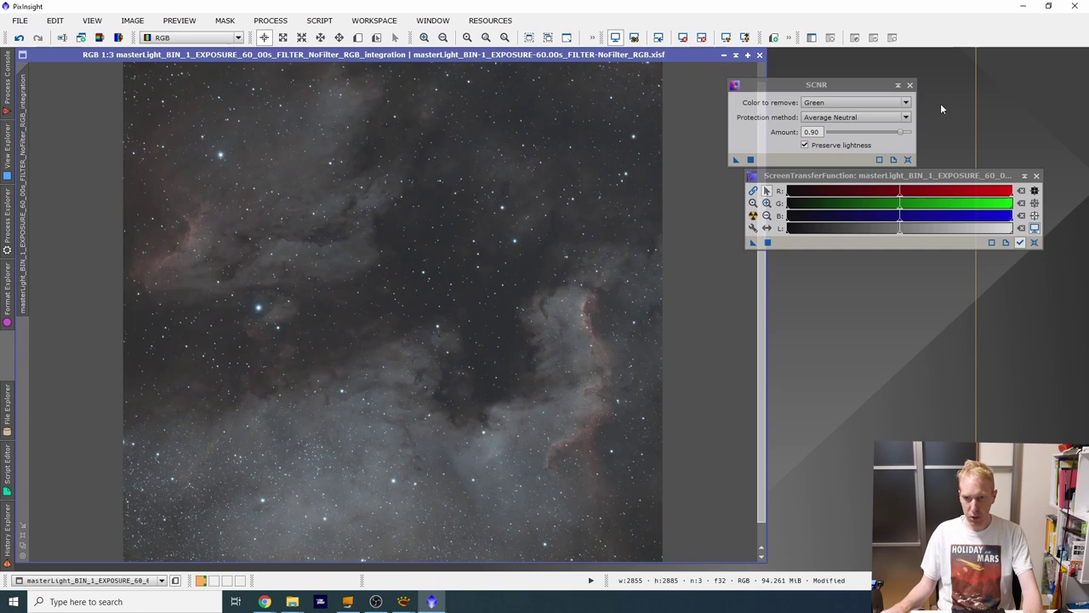
pyautogui.click(909, 85)
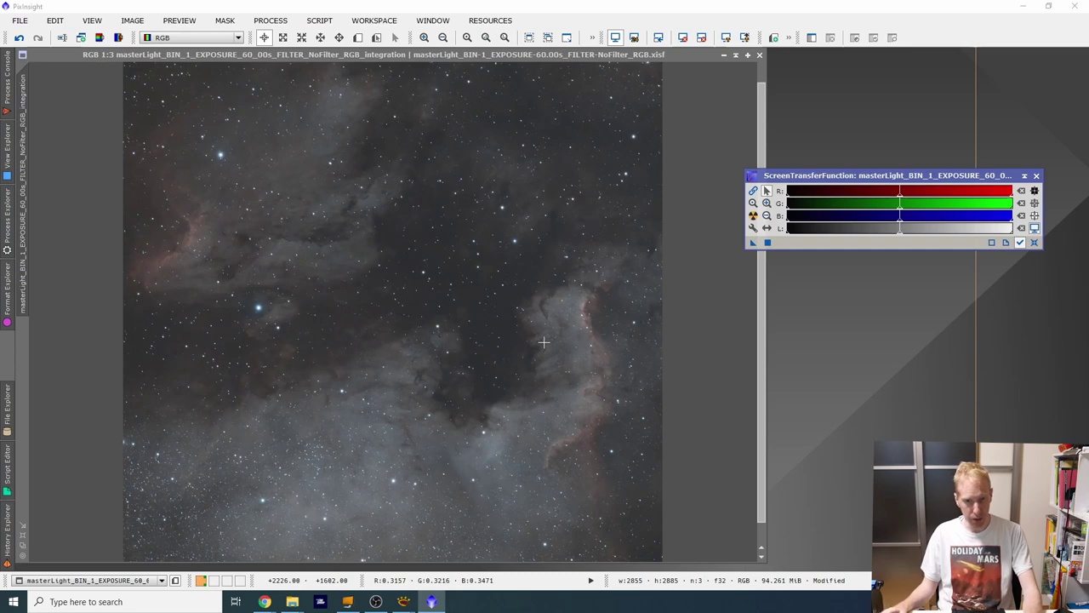
# Open StarNet and check its RGB and grayscale weights file paths, leaving preferences unchanged.
pyautogui.click(6, 223)
pyautogui.scroll(-3, 111, 251)
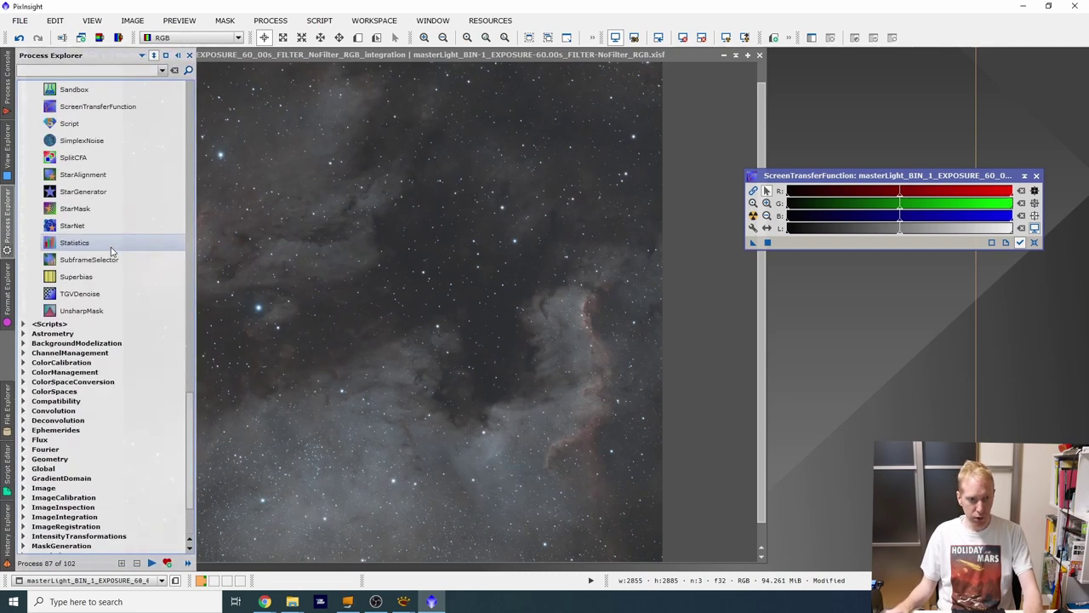
pyautogui.scroll(1, 111, 251)
pyautogui.doubleClick(73, 276)
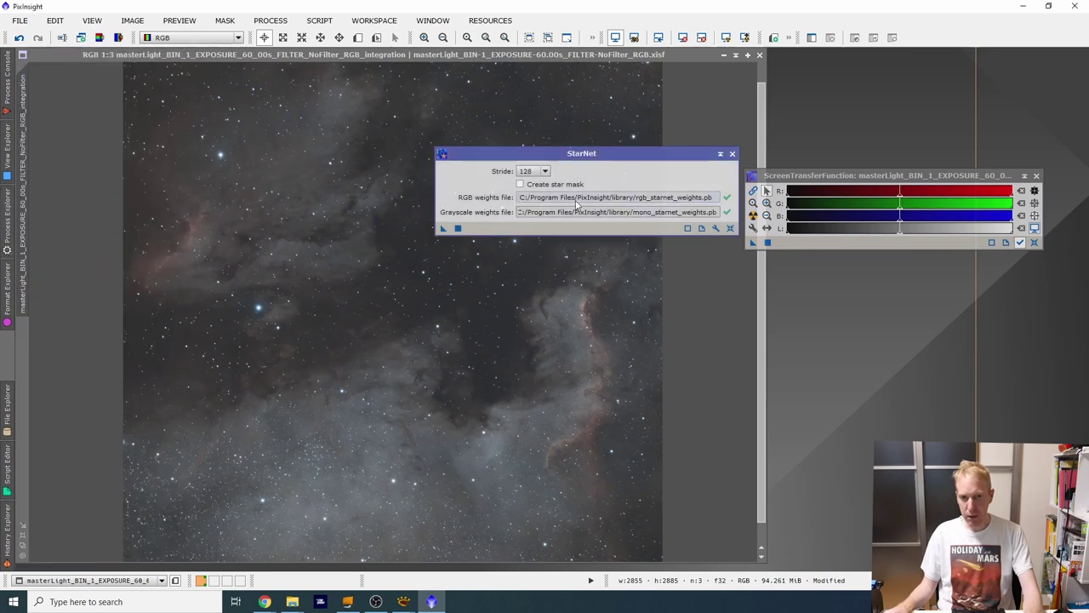
pyautogui.click(715, 228)
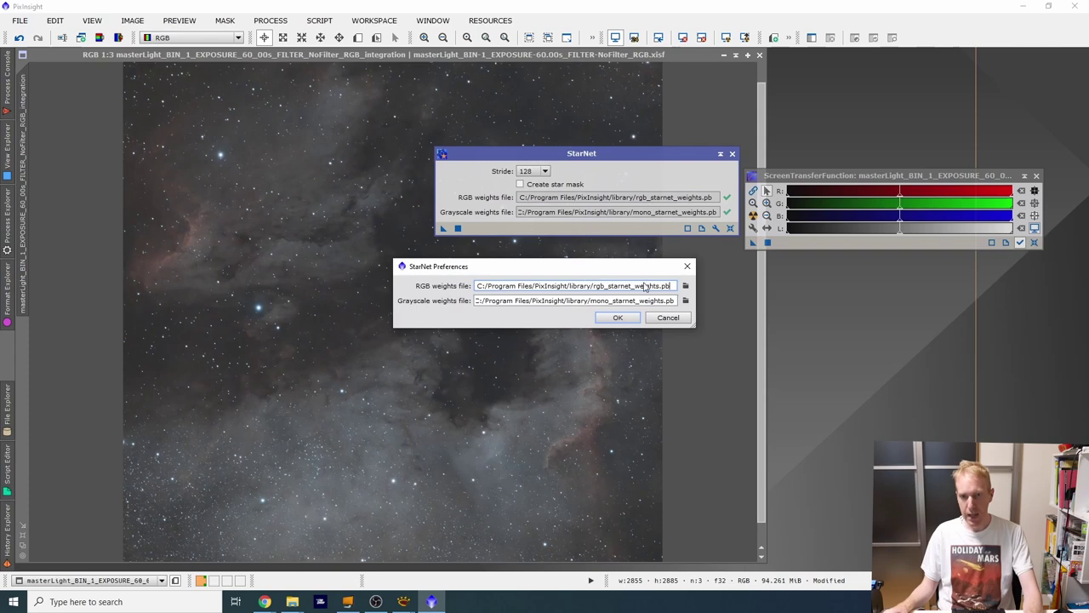
pyautogui.moveTo(674, 287); pyautogui.dragTo(465, 281)
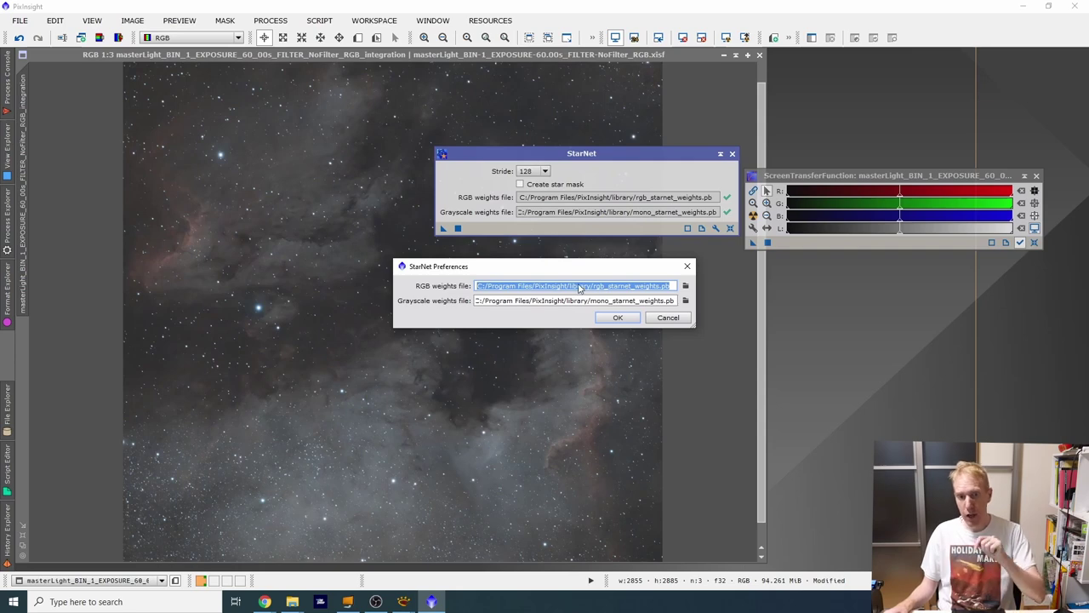
pyautogui.click(656, 303)
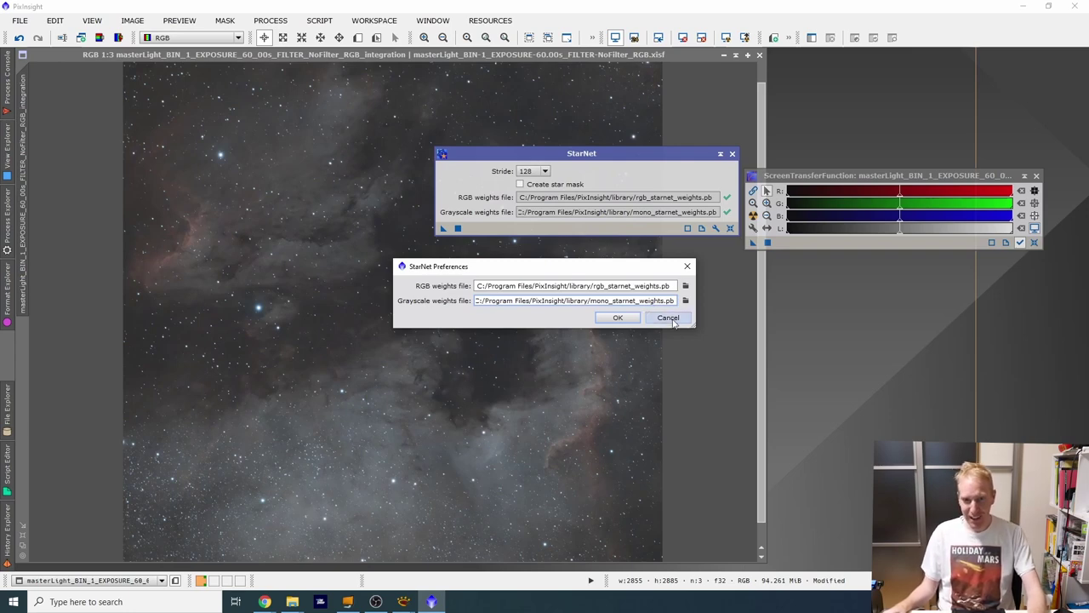
pyautogui.click(652, 318)
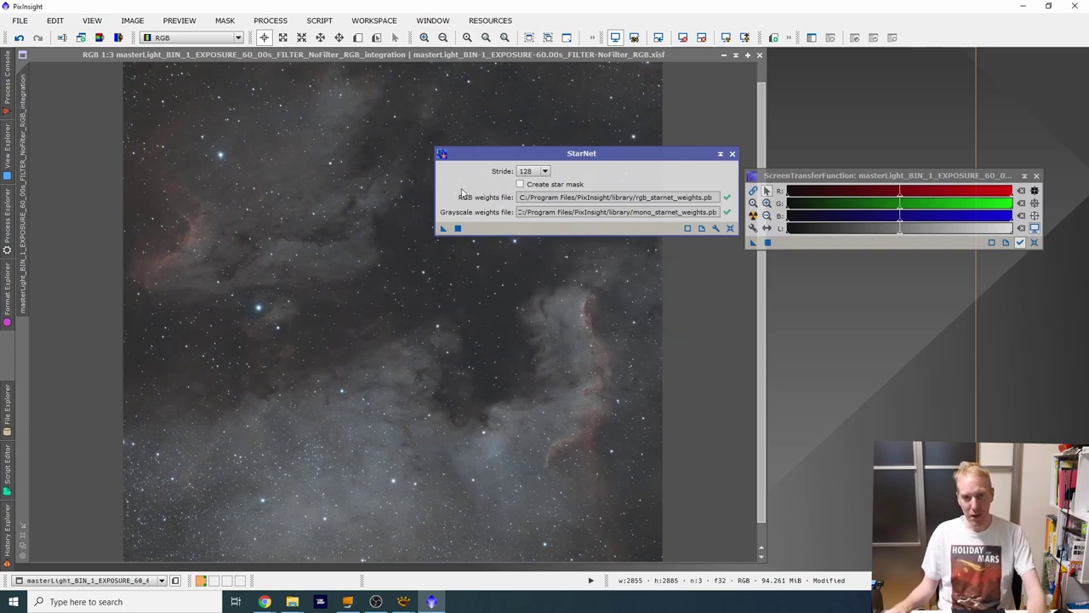
# Enable Create star mask and run StarNet on the nebula image.
pyautogui.click(521, 185)
pyautogui.moveTo(575, 158); pyautogui.dragTo(784, 256)
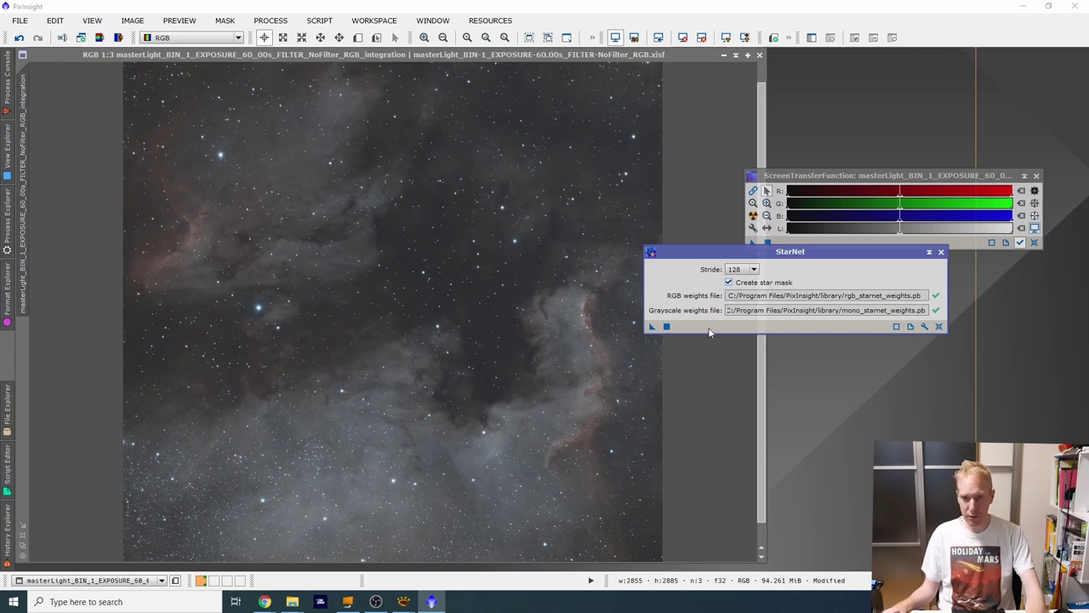
pyautogui.moveTo(363, 161); pyautogui.dragTo(364, 163)
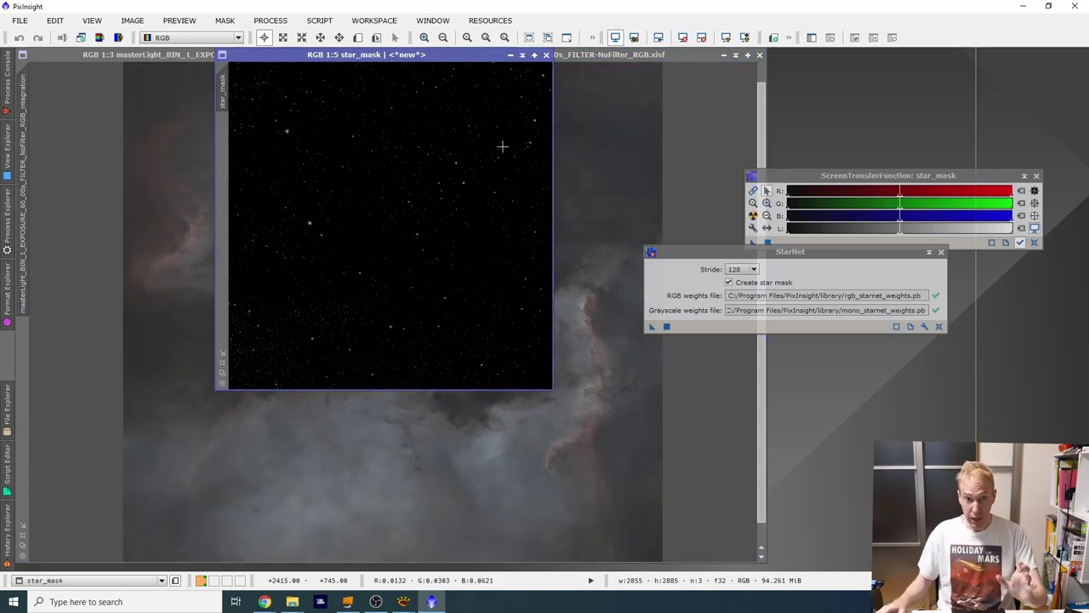
# Inspect the star_mask at 1:1, iconize and restore it, and close the accidental duplicate.
pyautogui.moveTo(342, 54); pyautogui.dragTo(828, 100)
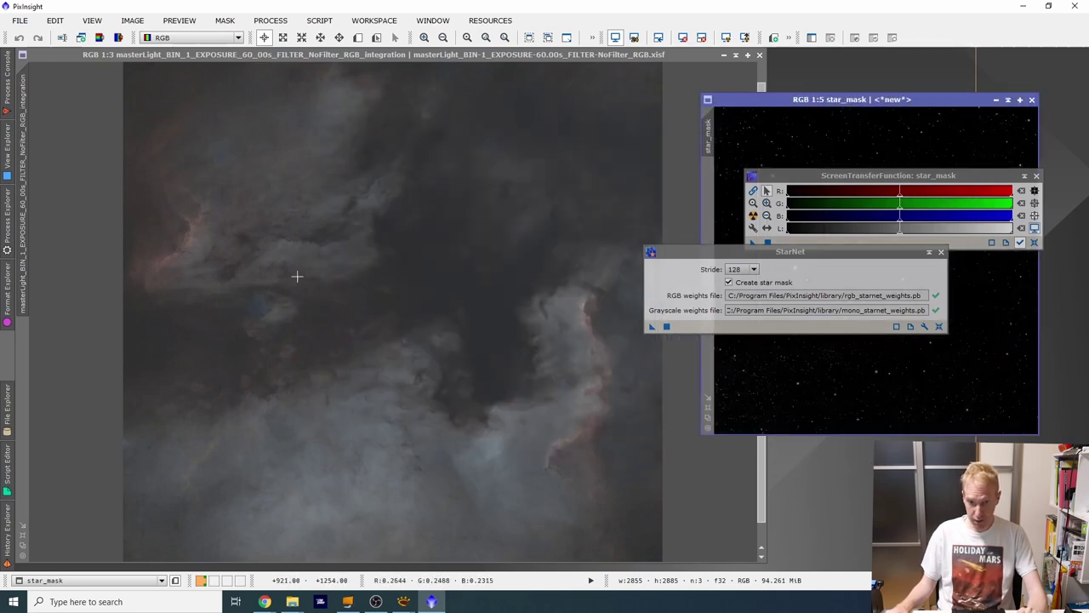
pyautogui.moveTo(856, 101); pyautogui.dragTo(481, 105)
pyautogui.hotkey('ctrl', '1')
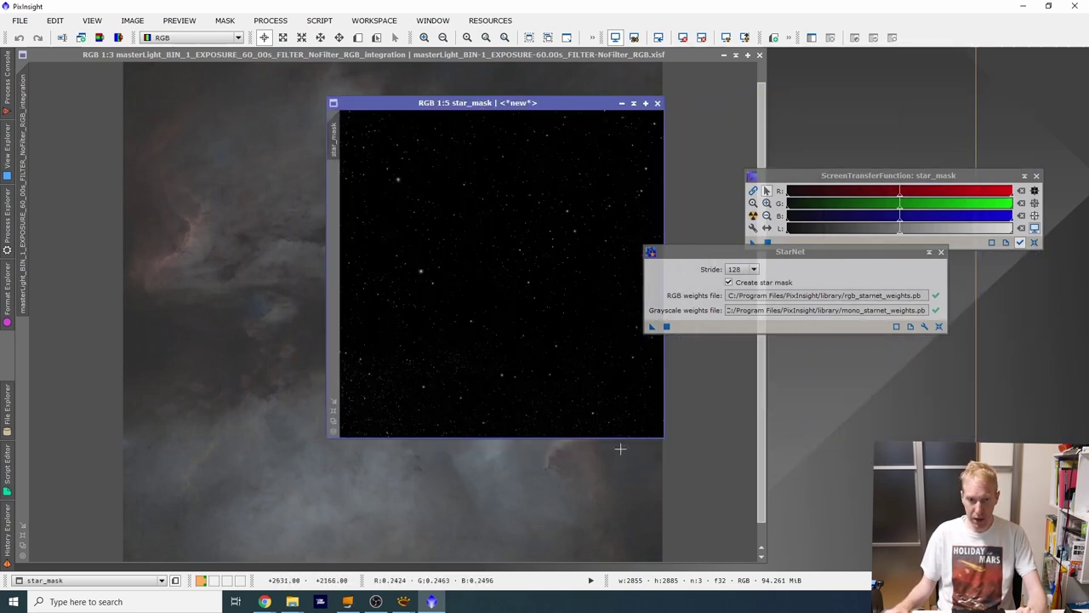
pyautogui.scroll(1, 544, 365)
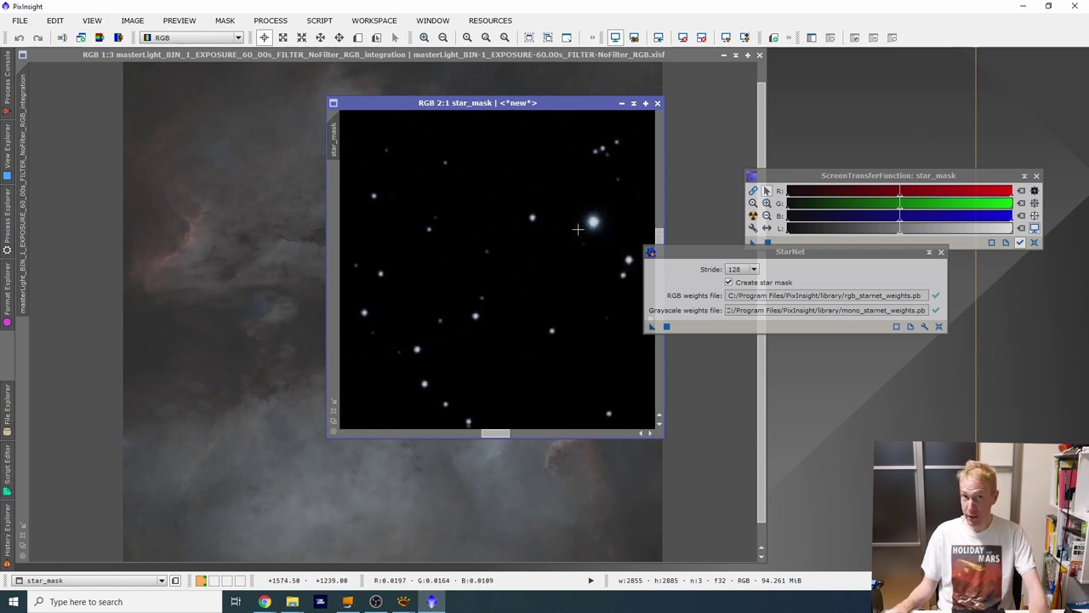
pyautogui.moveTo(617, 103); pyautogui.dragTo(1036, 64)
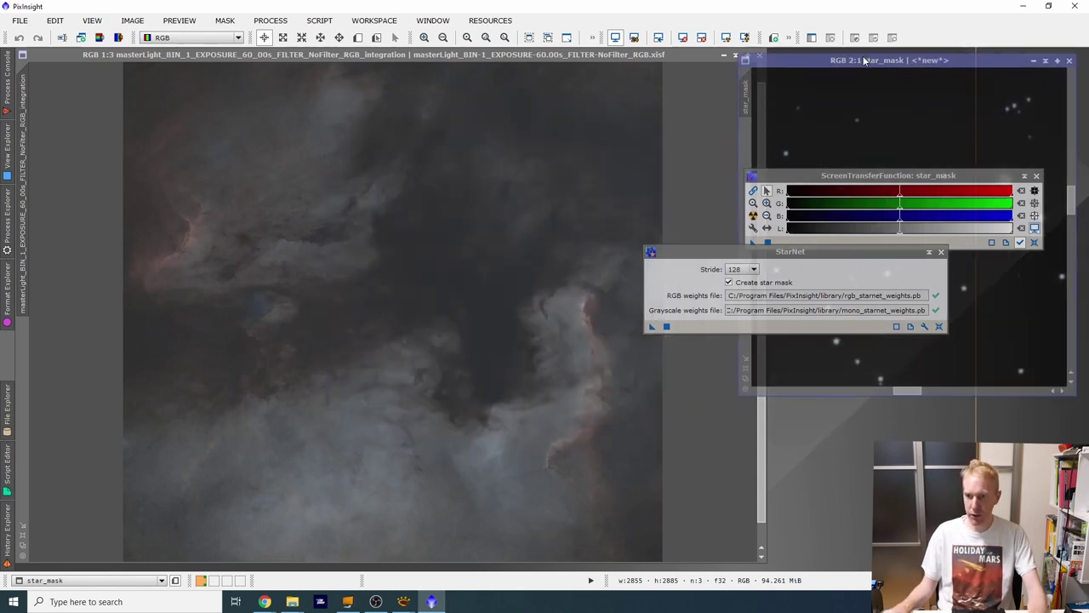
pyautogui.click(1038, 63)
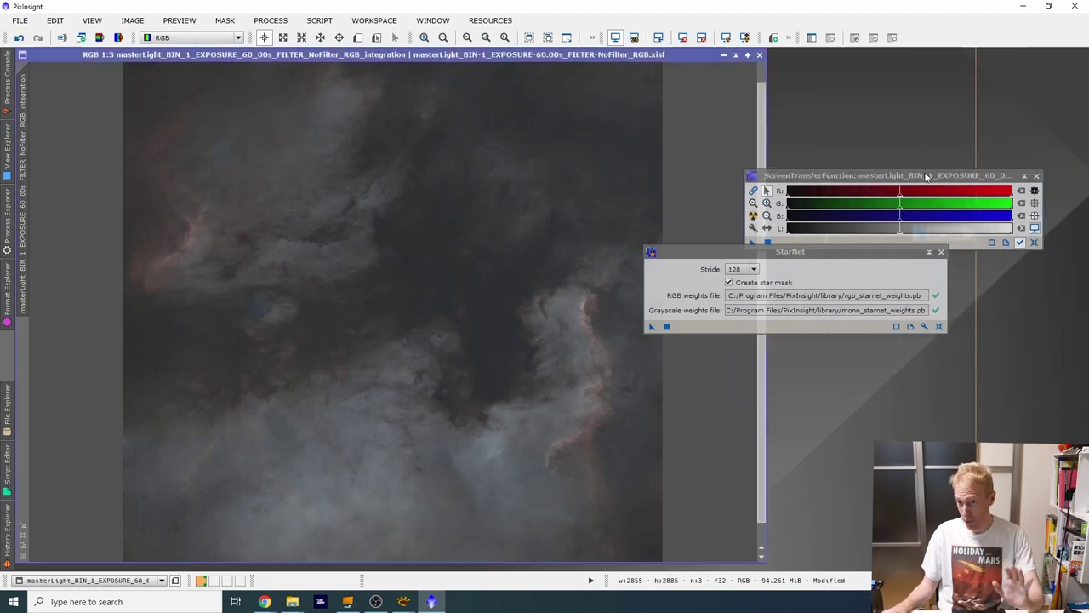
pyautogui.doubleClick(942, 236)
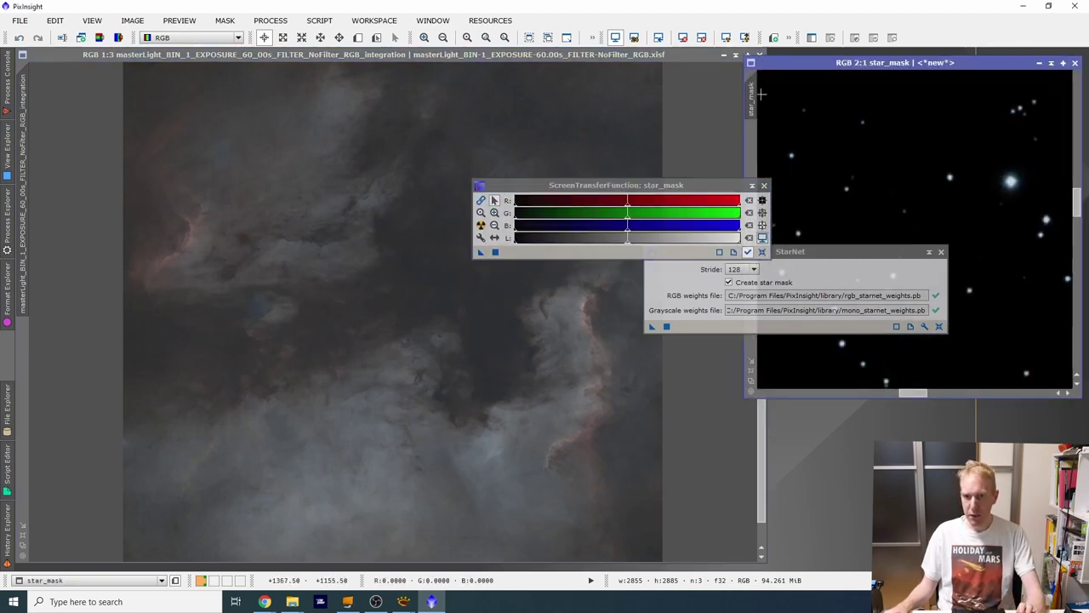
pyautogui.moveTo(755, 93); pyautogui.dragTo(830, 429)
pyautogui.click(845, 400)
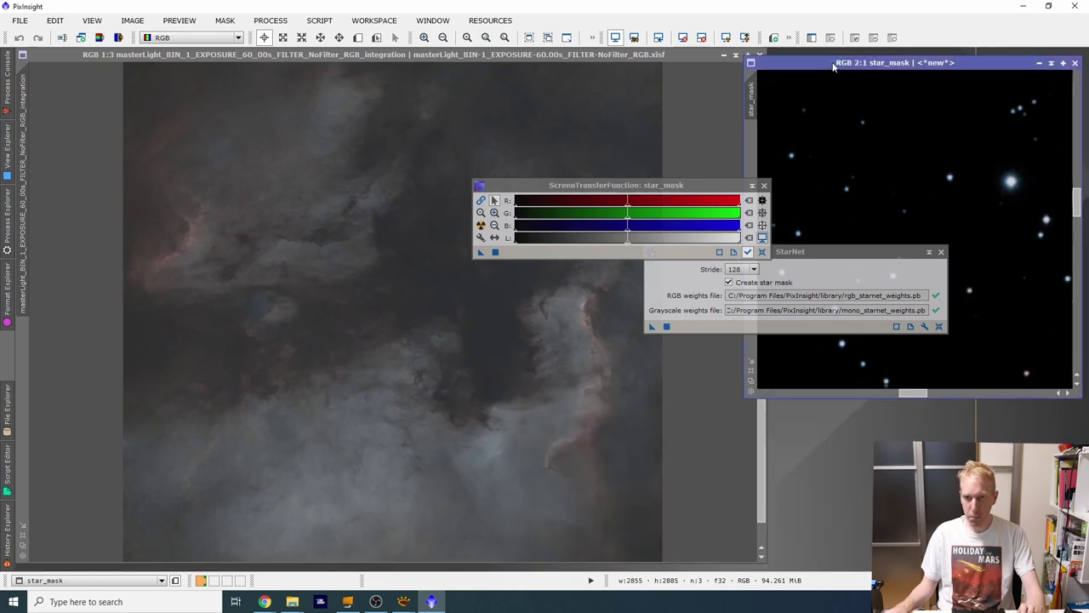
# Extract star_mask_L lightness, iconize both star masks, and close the STF and StarNet windows.
pyautogui.click(99, 38)
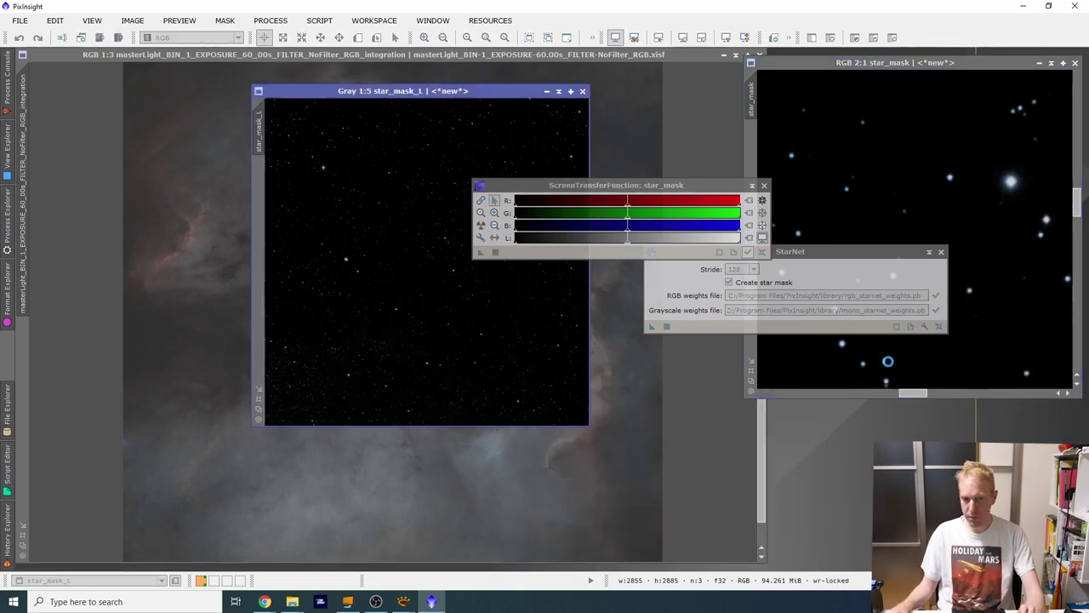
pyautogui.moveTo(359, 91); pyautogui.dragTo(852, 138)
pyautogui.click(1039, 134)
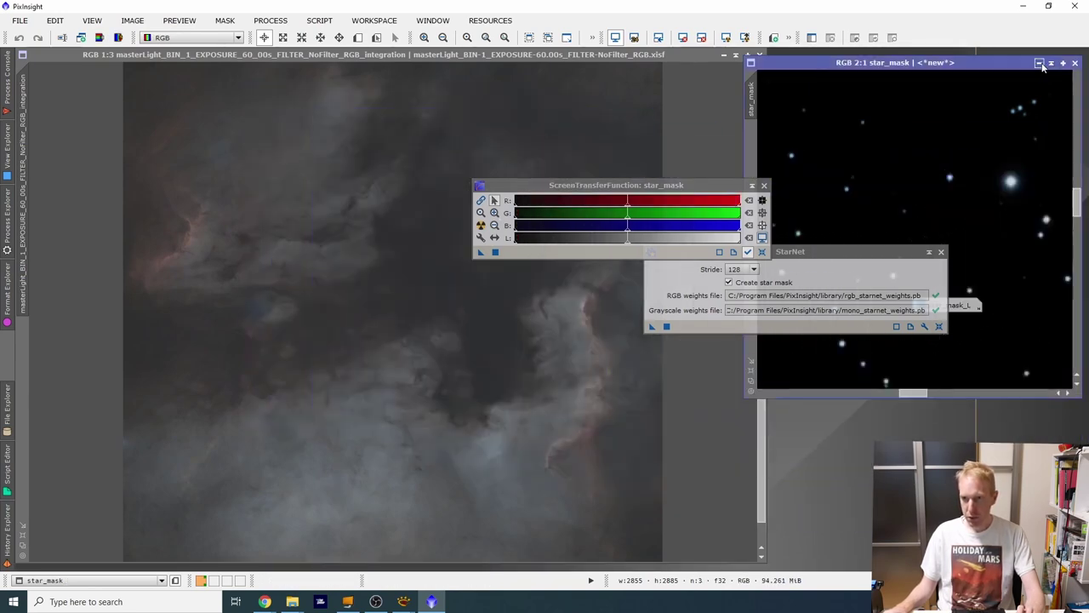
pyautogui.click(1039, 63)
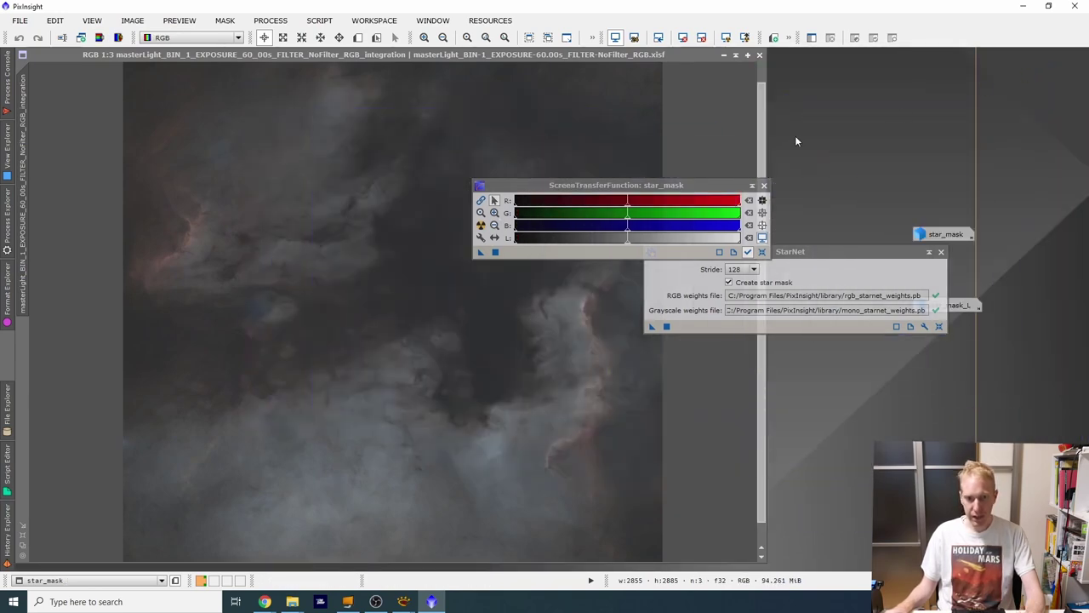
pyautogui.click(764, 186)
pyautogui.click(940, 251)
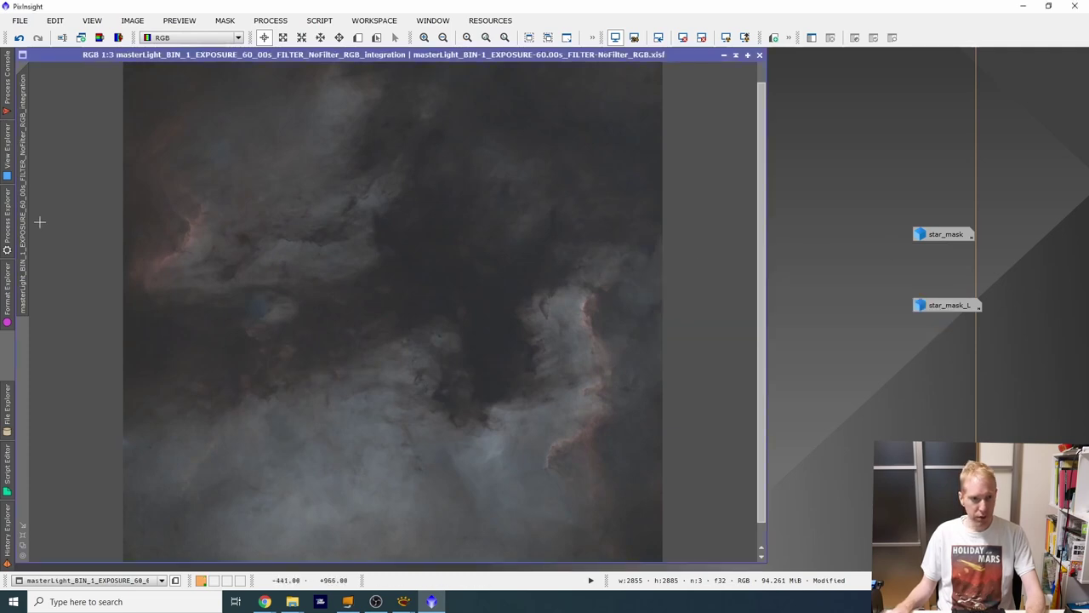
# Open CurvesTransformation, reset it, and add a raised highlight point on the RGB/K curve.
pyautogui.click(7, 219)
pyautogui.scroll(-10, 106, 281)
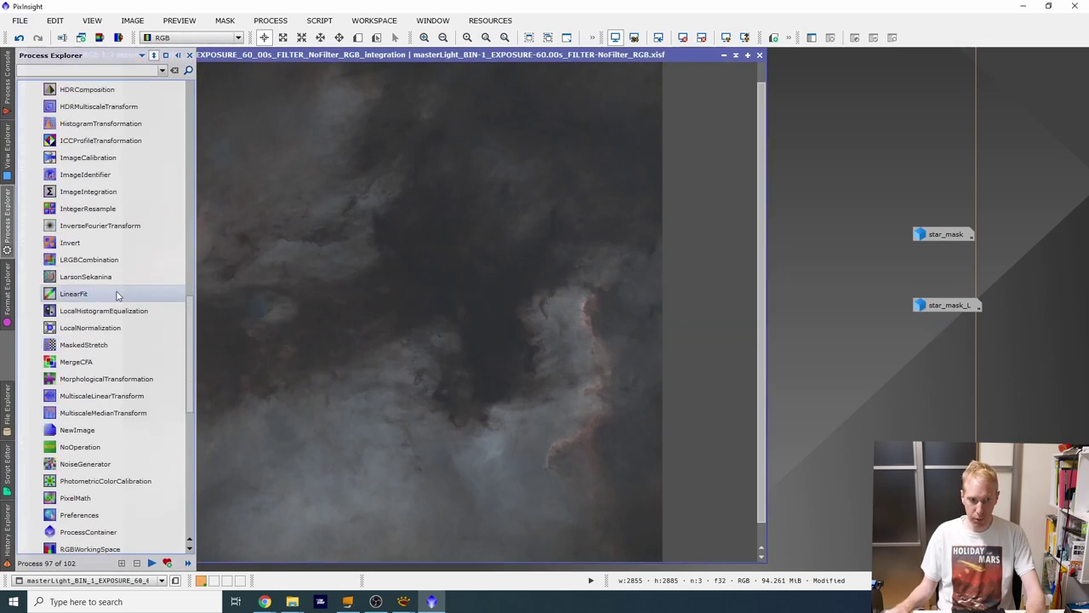
pyautogui.scroll(10, 118, 295)
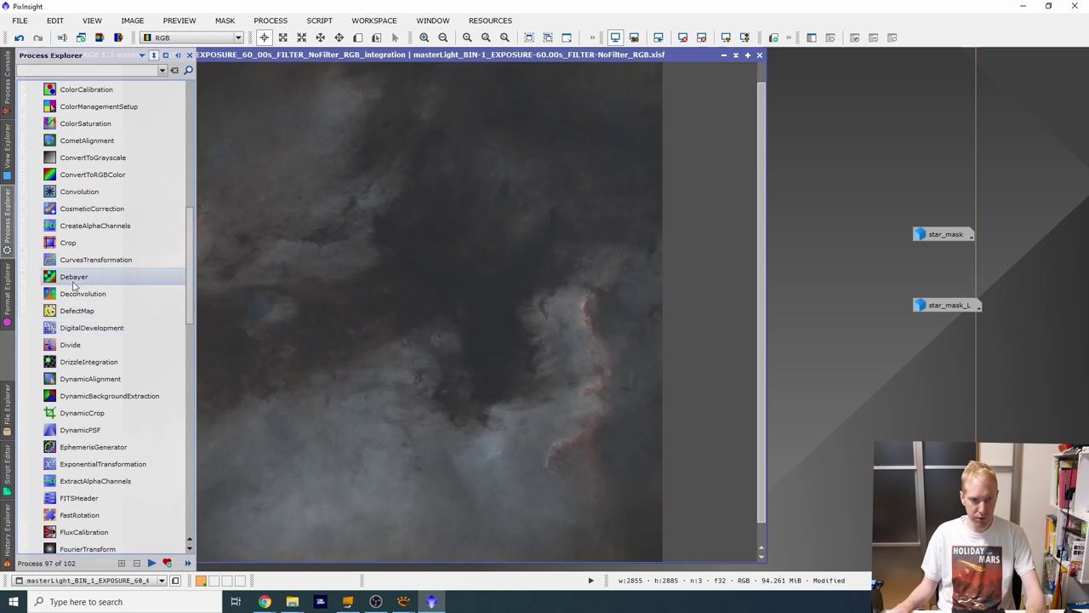
pyautogui.doubleClick(95, 260)
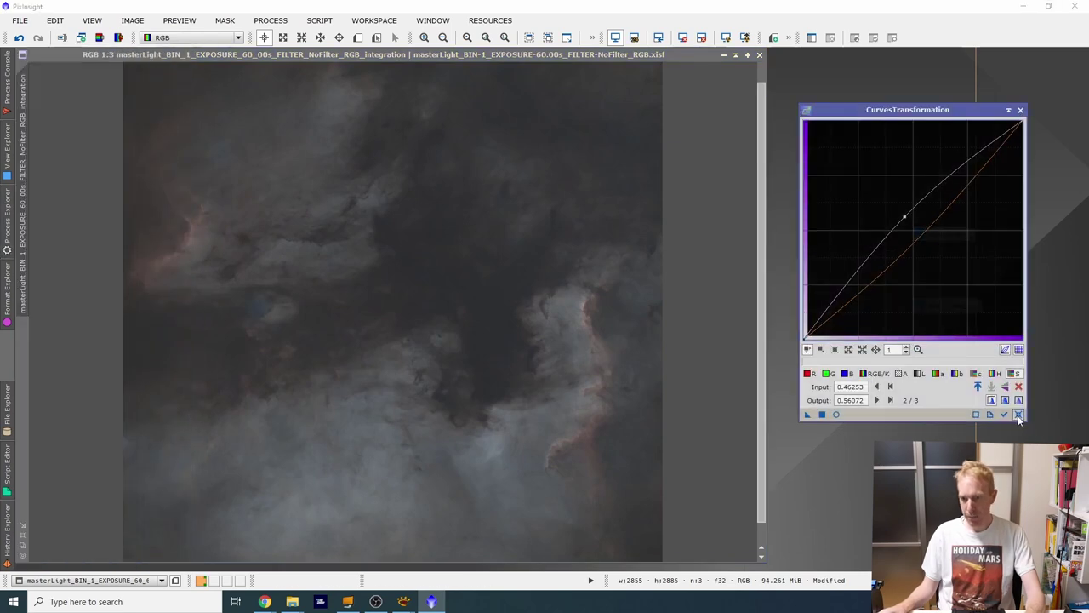
pyautogui.click(1018, 415)
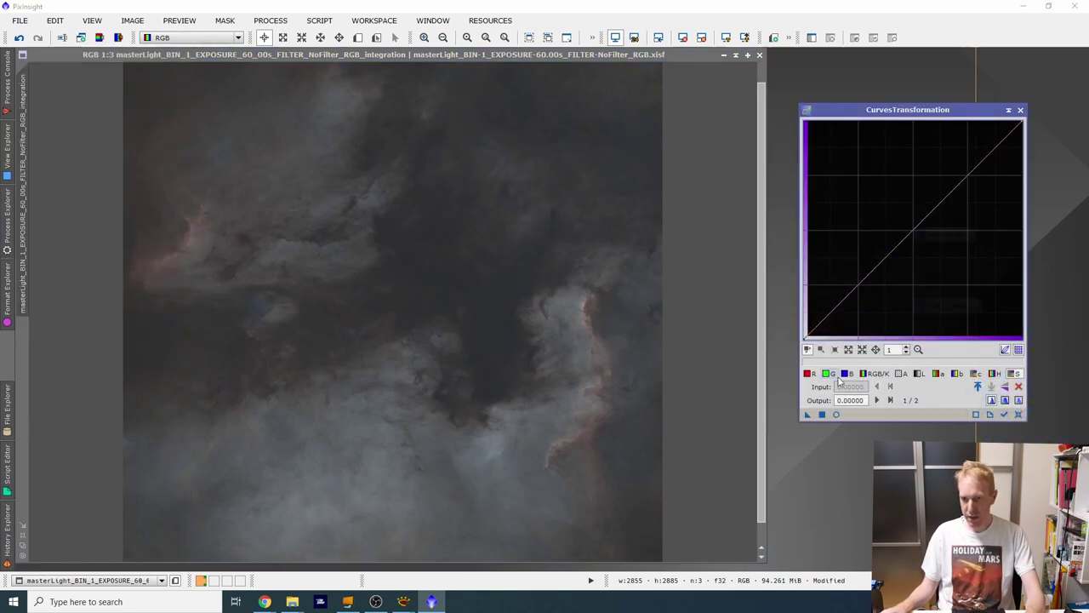
pyautogui.click(881, 375)
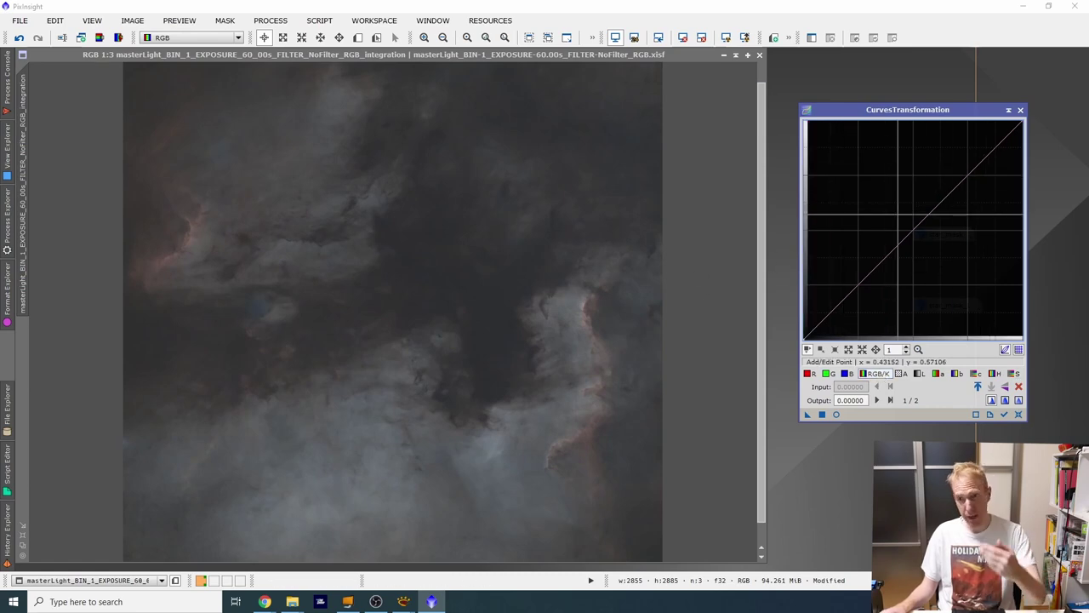
pyautogui.click(941, 154)
pyautogui.moveTo(941, 155); pyautogui.dragTo(943, 146)
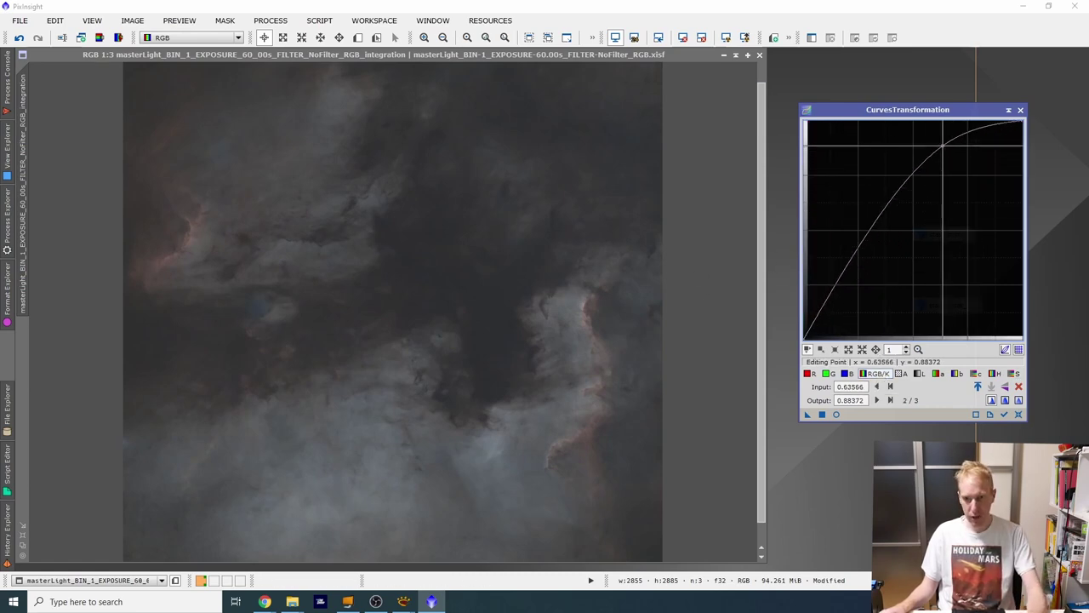
# Shape the S-curve under Real-Time Preview, shadow point at input 0.16796, output 0.09819.
pyautogui.click(836, 414)
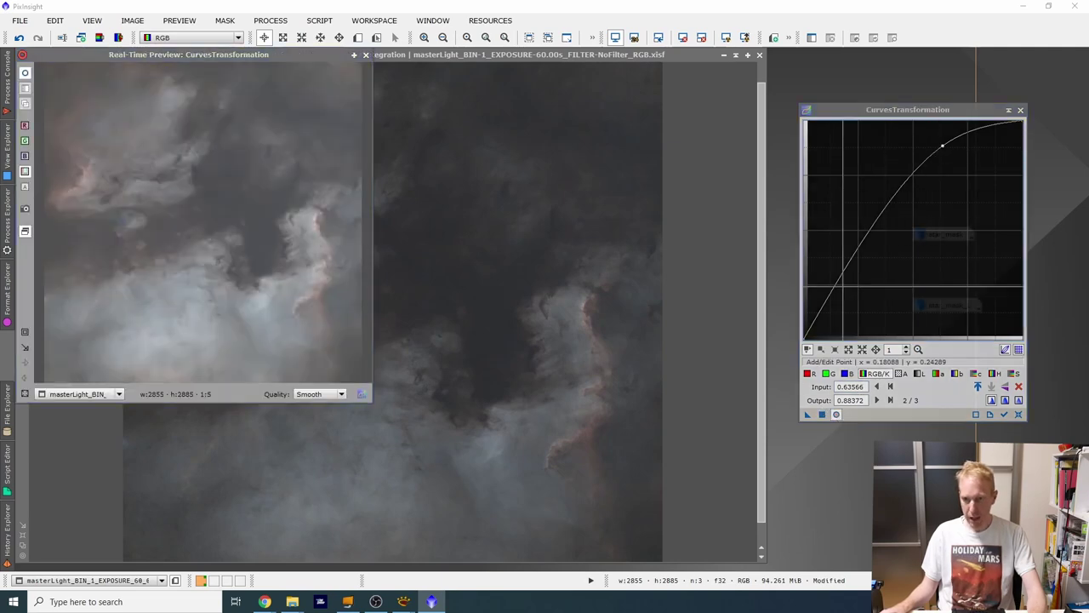
pyautogui.moveTo(839, 306)
pyautogui.mouseDown()
pyautogui.moveTo(833, 318)
pyautogui.moveTo(841, 314)
pyautogui.mouseUp()
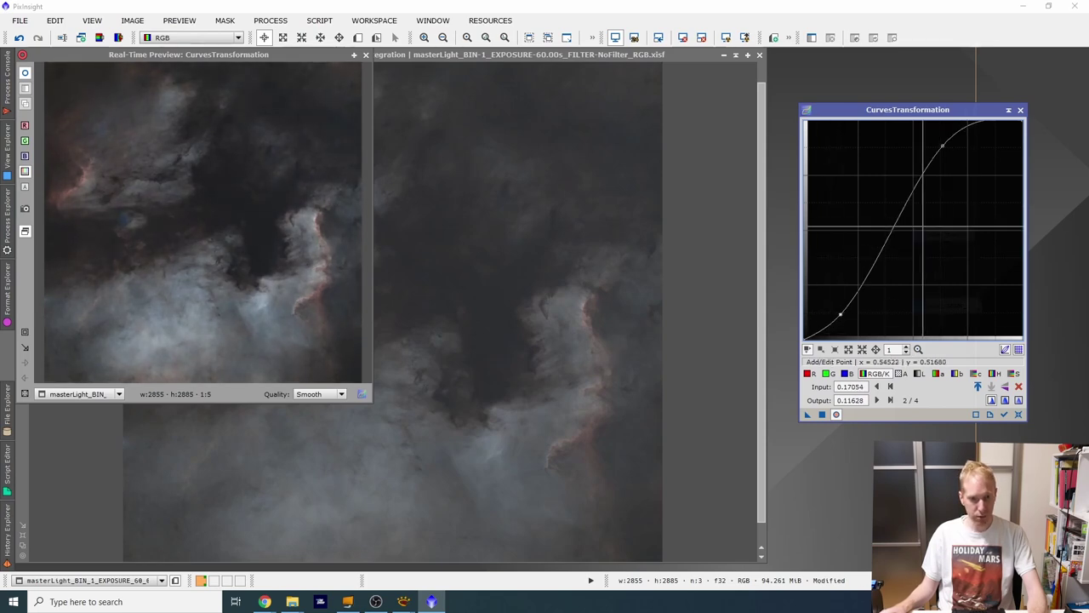
pyautogui.moveTo(923, 228); pyautogui.dragTo(931, 151)
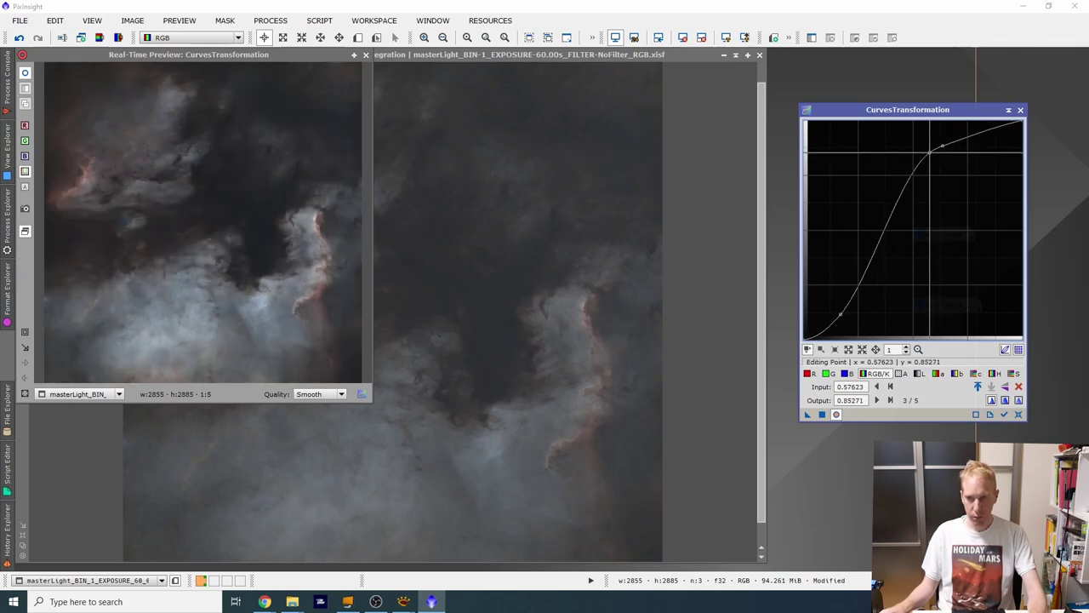
pyautogui.keyDown('ctrl'); pyautogui.click(931, 151); pyautogui.keyUp('ctrl')
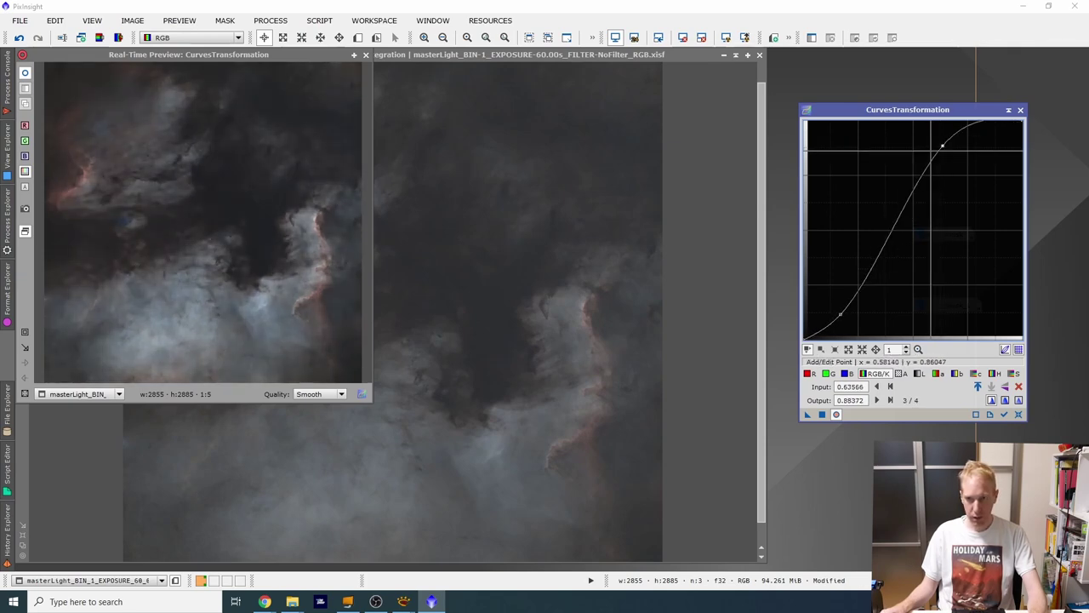
pyautogui.moveTo(930, 151); pyautogui.dragTo(917, 153)
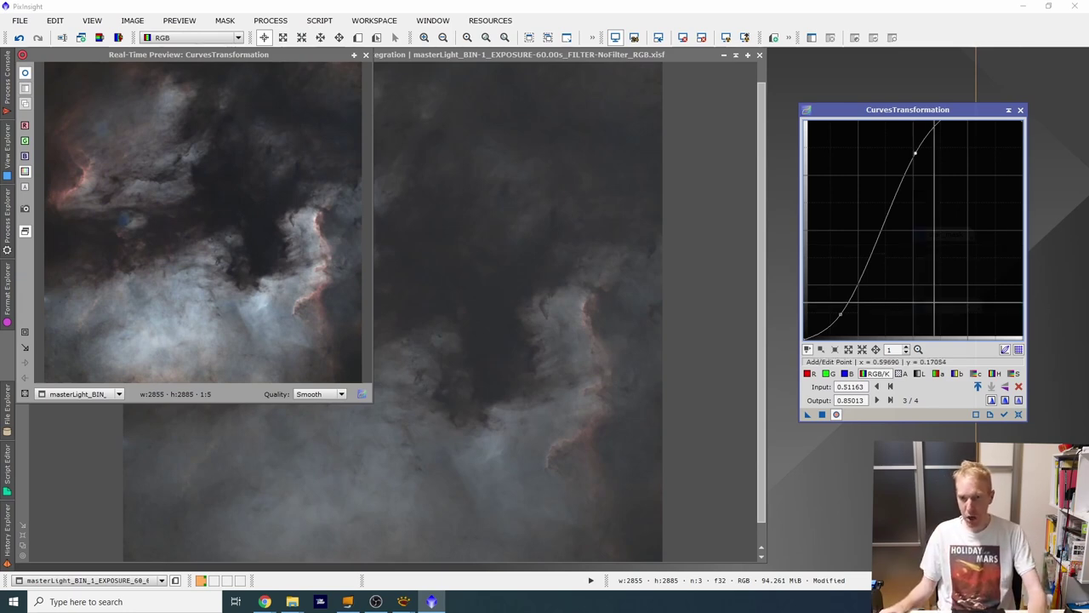
pyautogui.moveTo(839, 313); pyautogui.dragTo(842, 317)
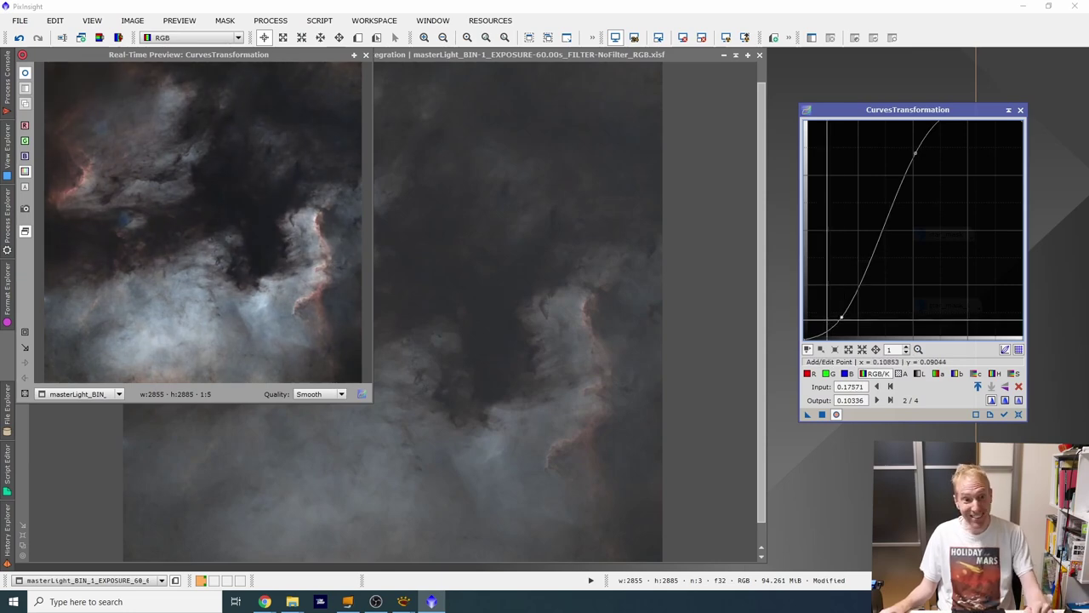
pyautogui.moveTo(842, 316); pyautogui.dragTo(837, 318)
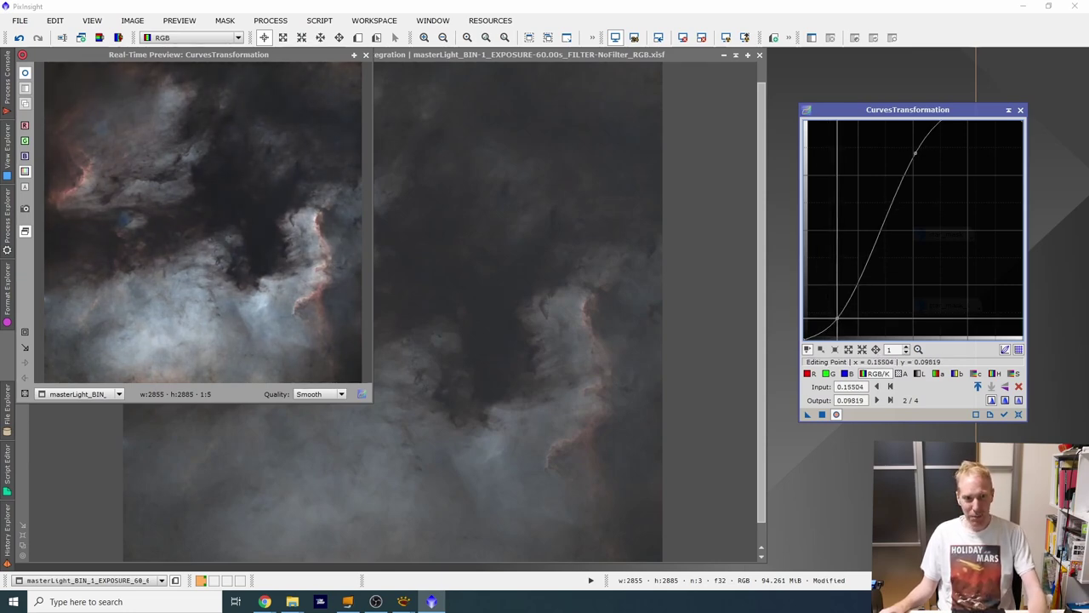
pyautogui.moveTo(837, 318); pyautogui.dragTo(839, 318)
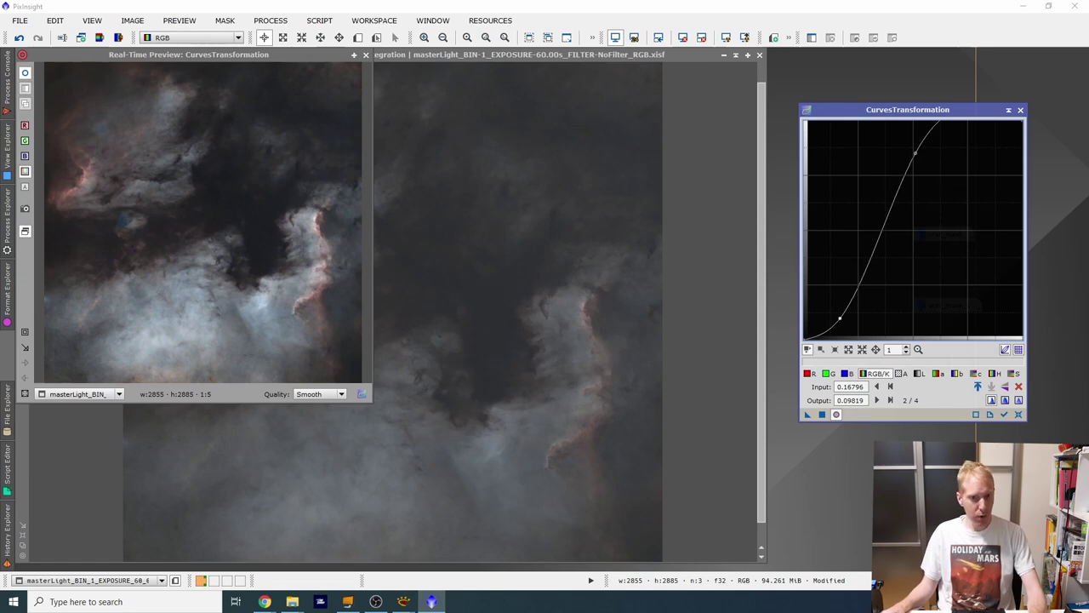
pyautogui.click(366, 56)
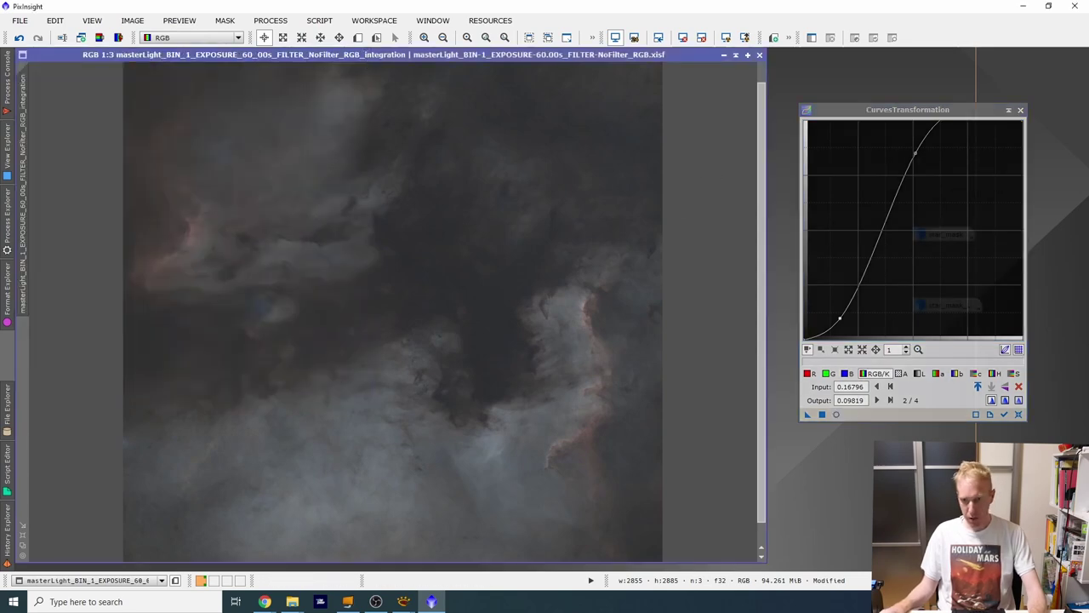
# Apply the S-shaped contrast curve to the starless nebula and reset the curve to a straight line.
pyautogui.click(818, 415)
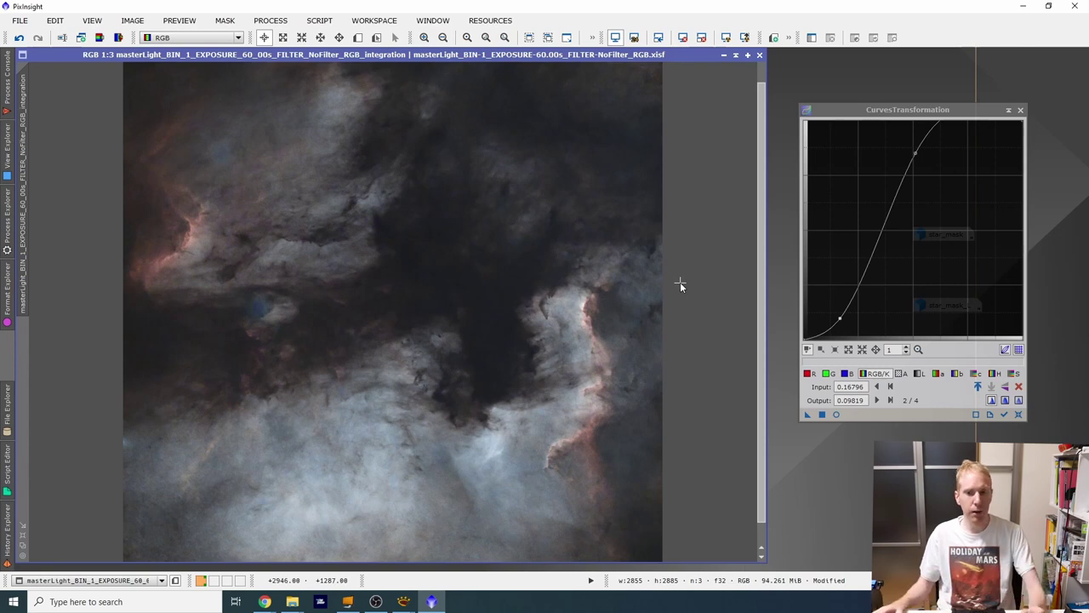
pyautogui.click(1018, 415)
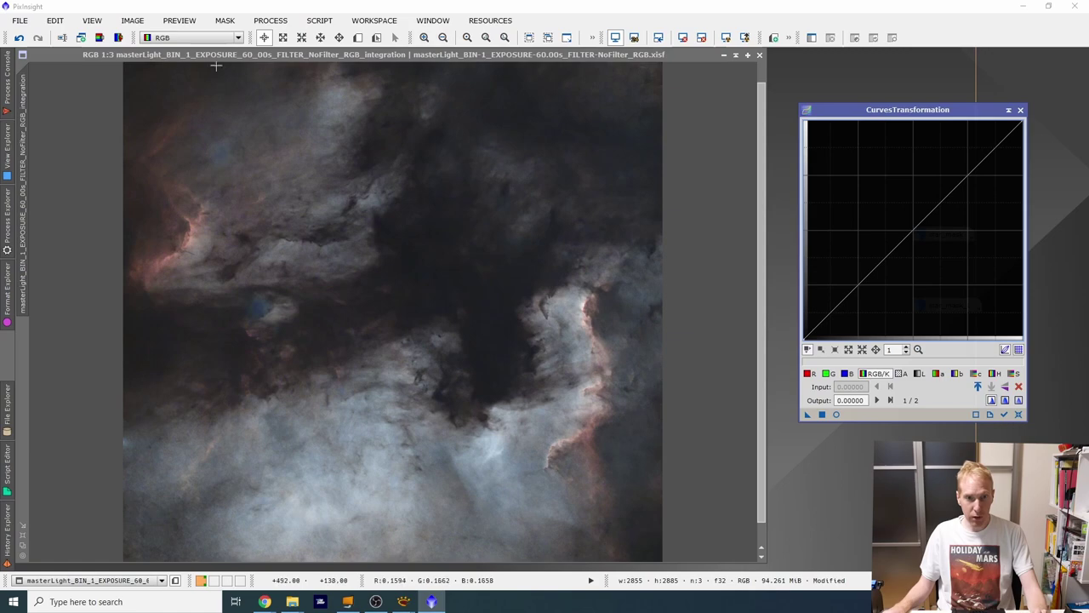
# Extract the nebula's lightness, set it as the colour image's mask, and turn off Show Mask.
pyautogui.click(118, 37)
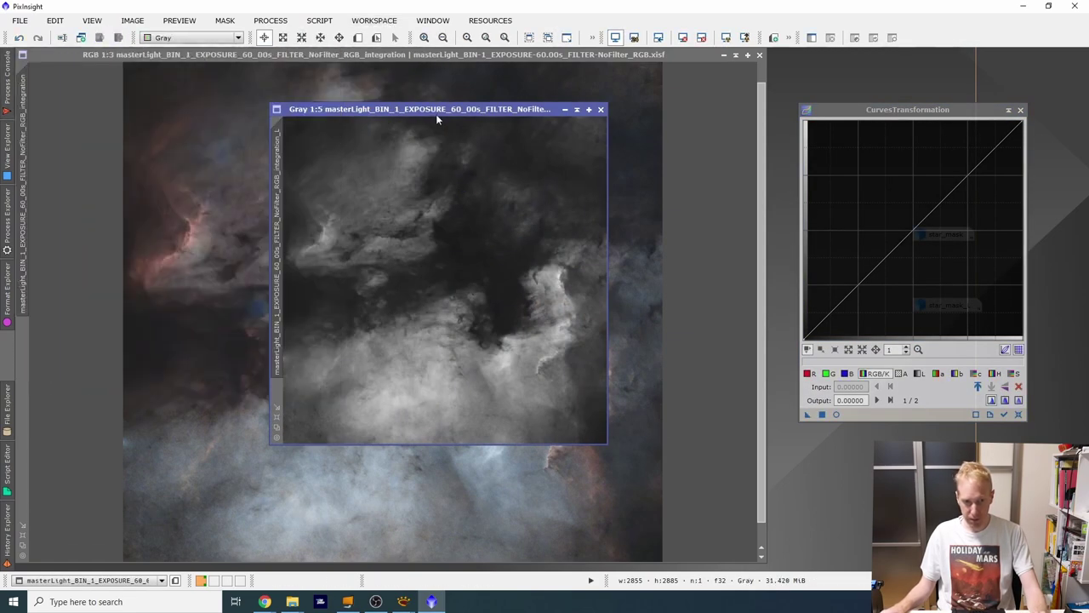
pyautogui.moveTo(426, 114); pyautogui.dragTo(475, 108)
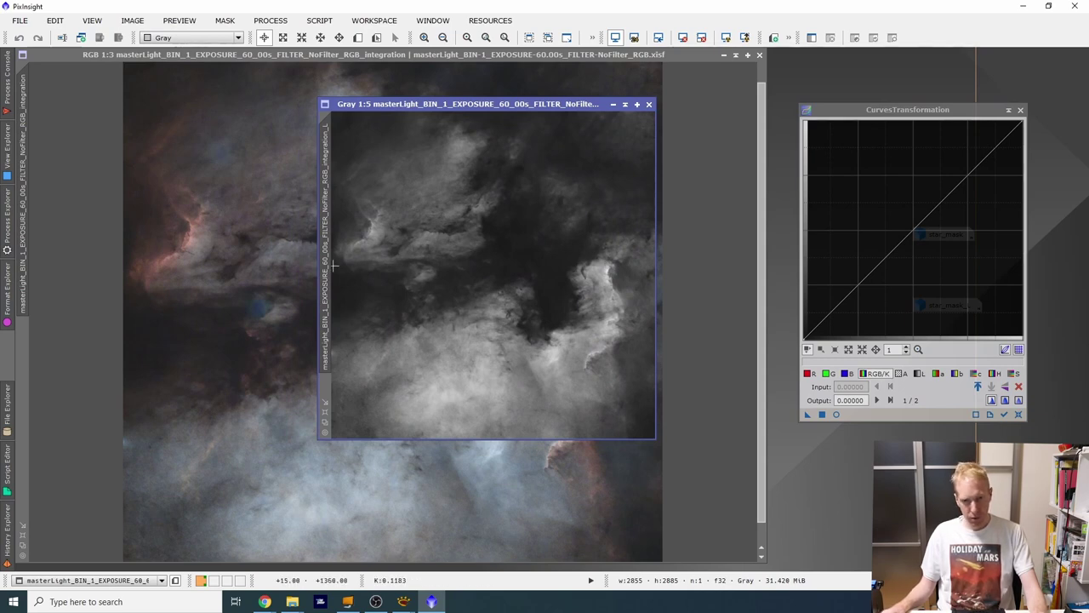
pyautogui.moveTo(332, 151); pyautogui.dragTo(29, 357)
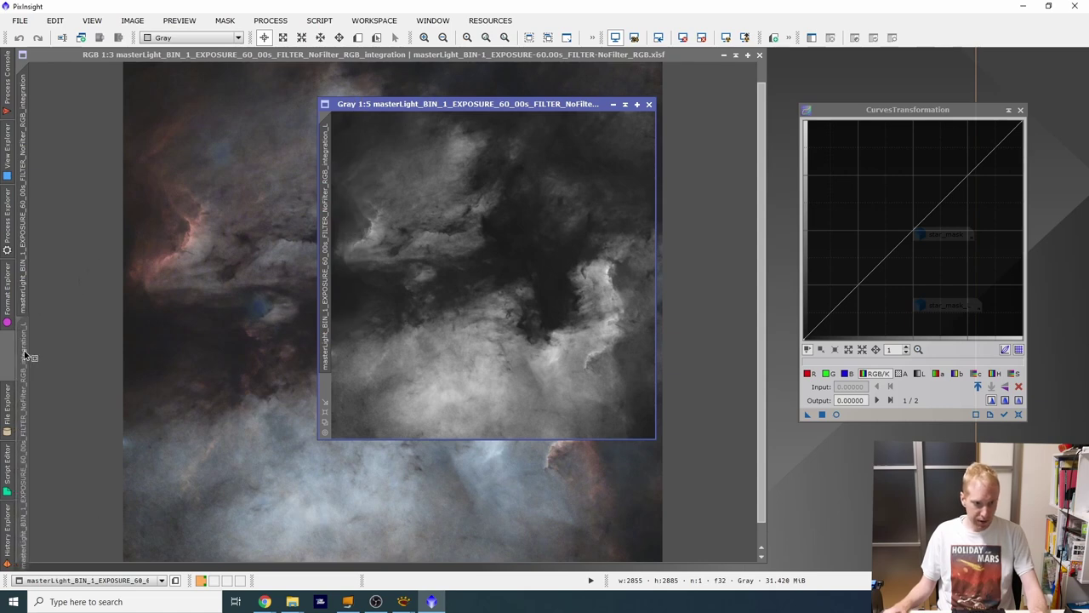
pyautogui.click(354, 56)
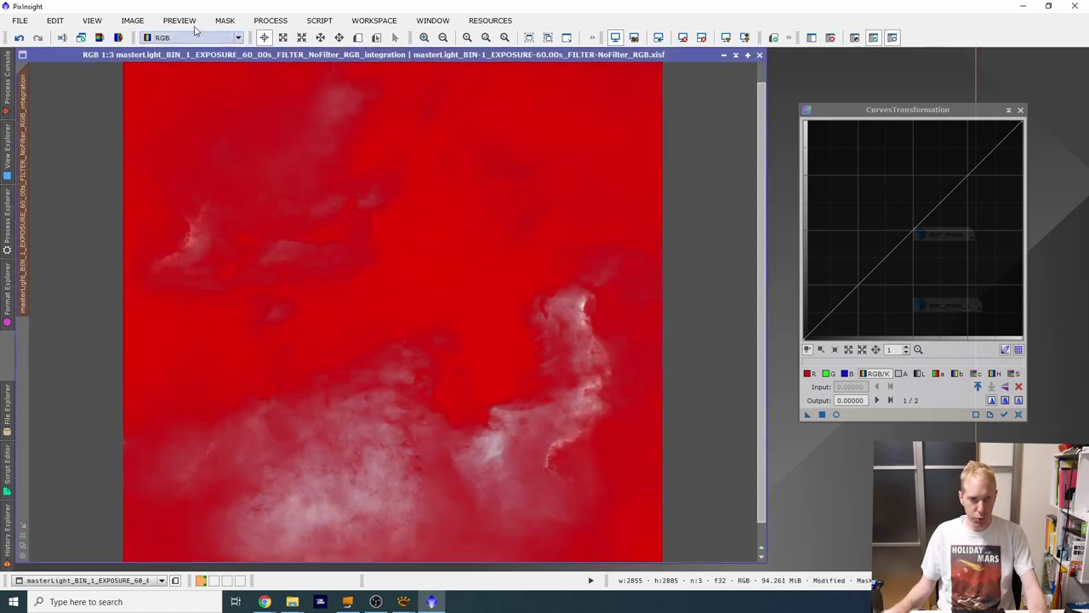
pyautogui.click(224, 20)
pyautogui.press('Right')
pyautogui.click(224, 21)
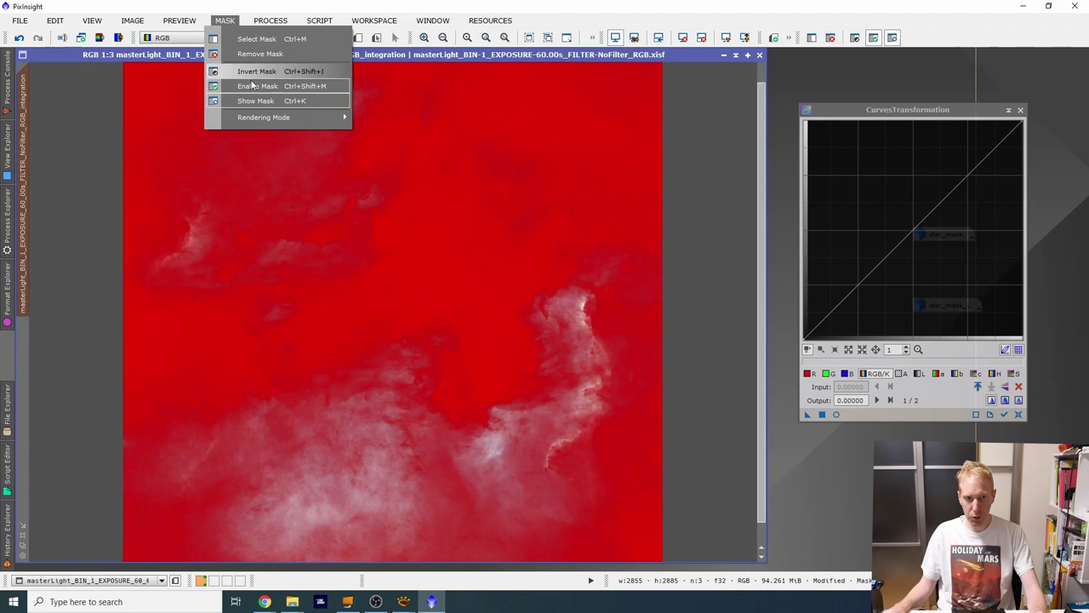
pyautogui.click(255, 100)
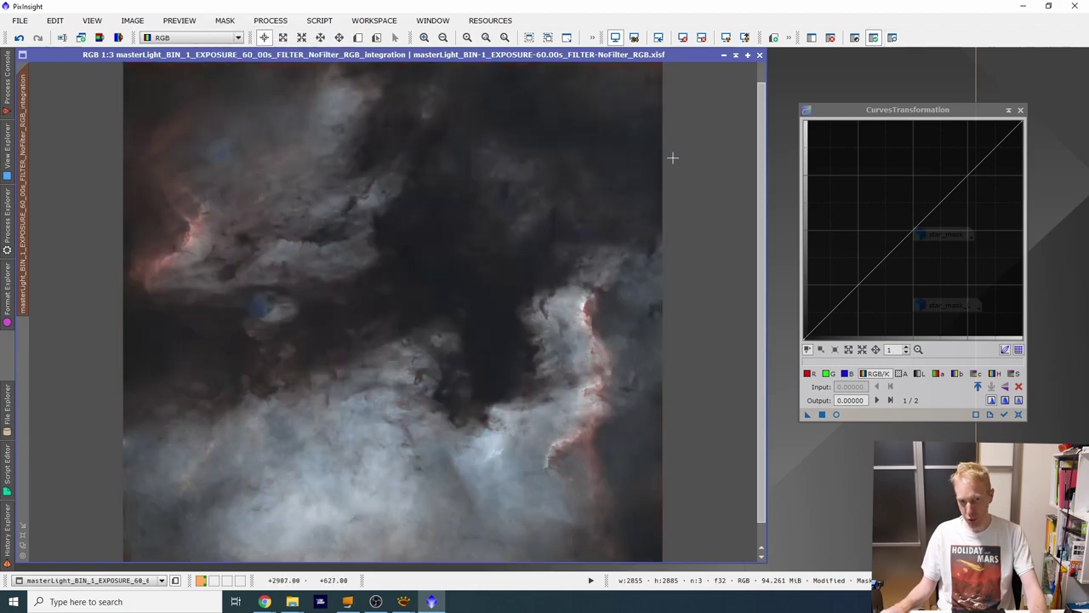
# Raise the S-channel curve to input 0.37984, output 0.71059, preview it, and apply to the image.
pyautogui.click(7, 220)
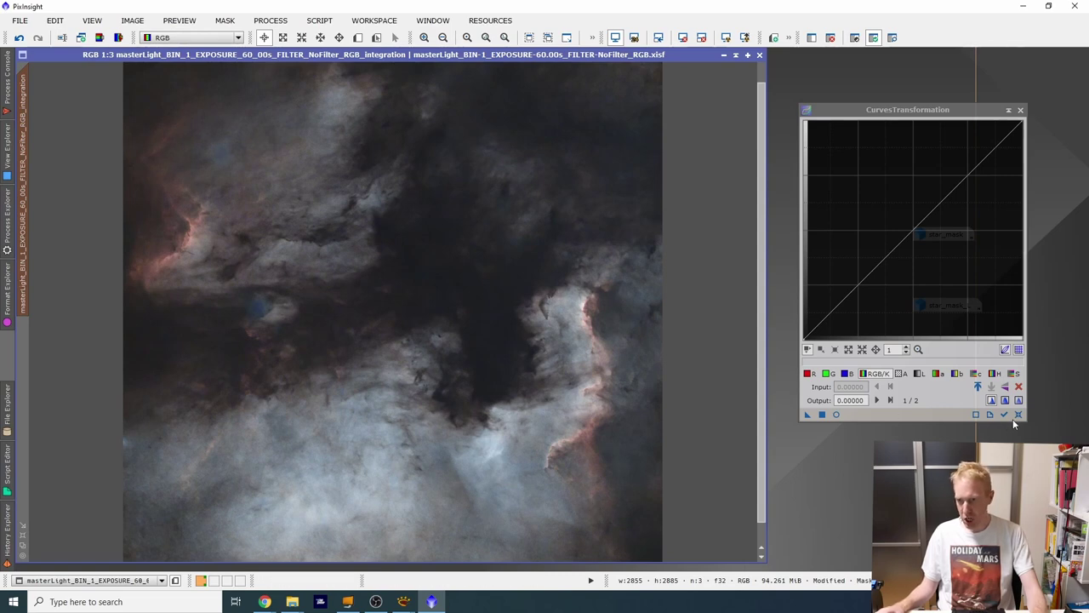
pyautogui.click(1019, 373)
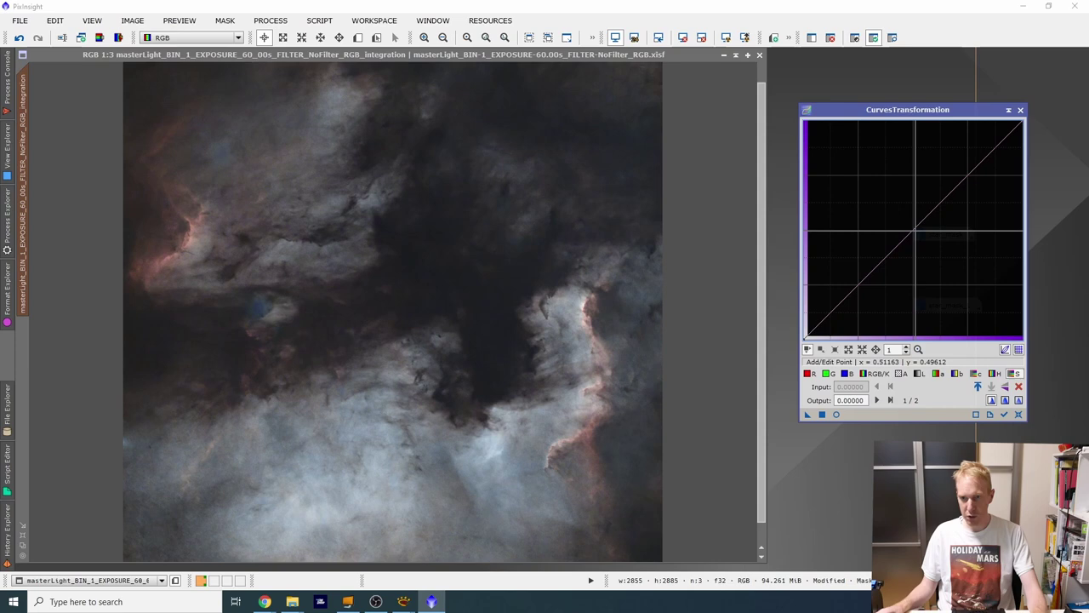
pyautogui.moveTo(900, 231); pyautogui.dragTo(882, 191)
pyautogui.click(836, 415)
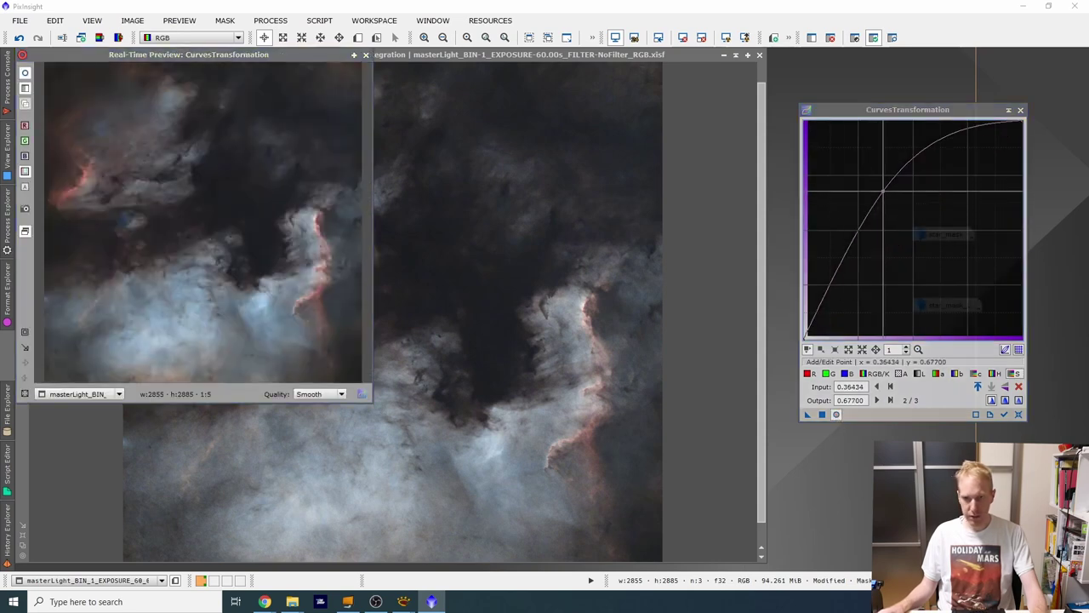
pyautogui.moveTo(882, 191)
pyautogui.mouseDown()
pyautogui.moveTo(857, 176)
pyautogui.moveTo(917, 139)
pyautogui.moveTo(858, 170)
pyautogui.moveTo(822, 166)
pyautogui.moveTo(886, 183)
pyautogui.mouseUp()
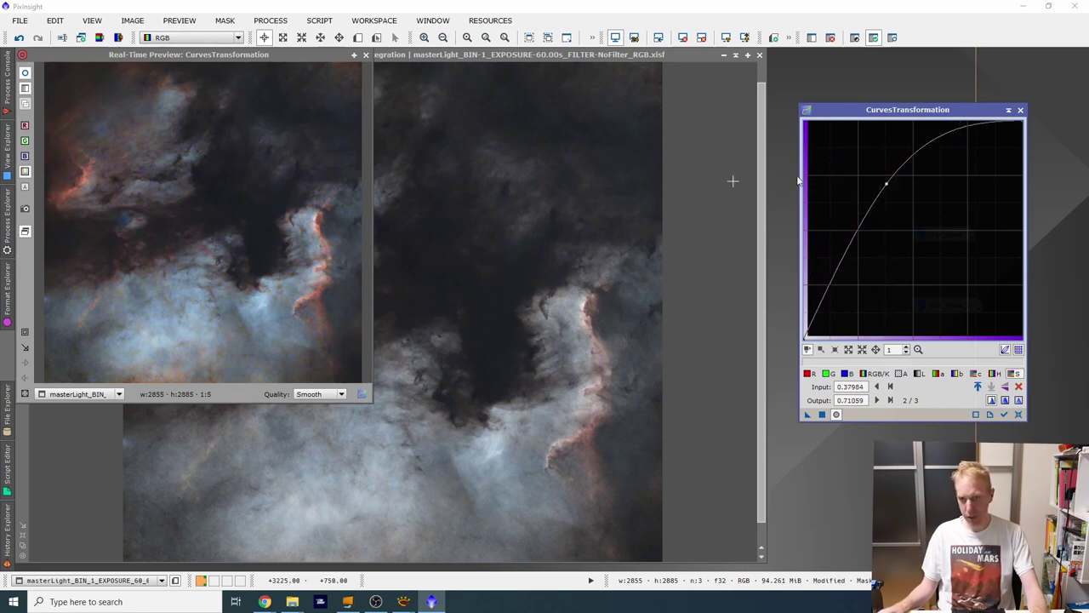
pyautogui.click(365, 55)
pyautogui.click(364, 55)
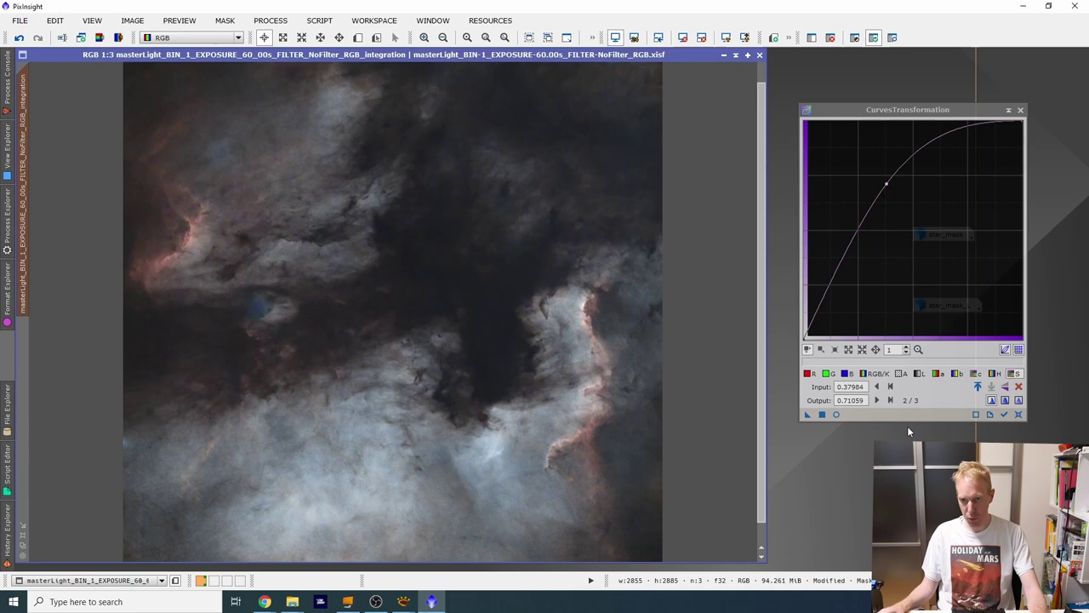
pyautogui.moveTo(809, 415); pyautogui.dragTo(358, 250)
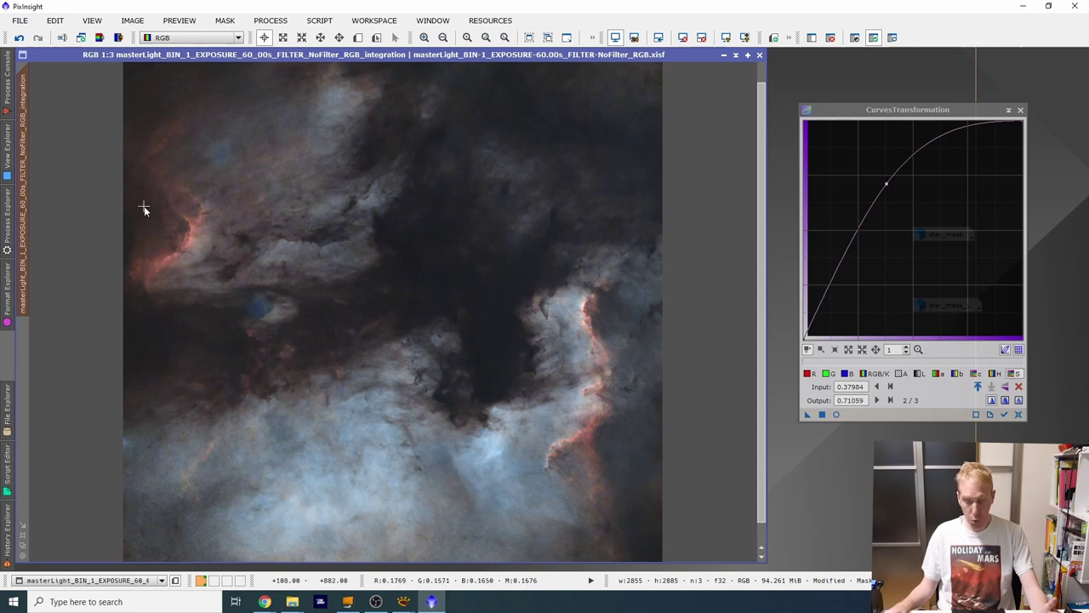
# Swap Curves for ColorSaturation, set Range to 7, and add anchor points along the hue curve.
pyautogui.click(1020, 110)
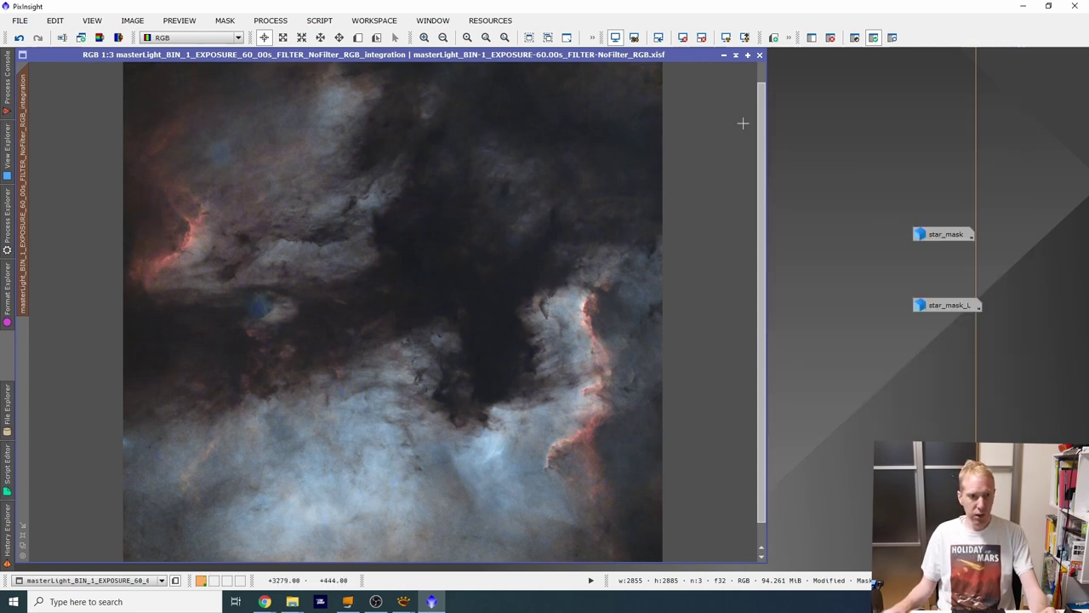
pyautogui.click(7, 217)
pyautogui.scroll(-10, 73, 266)
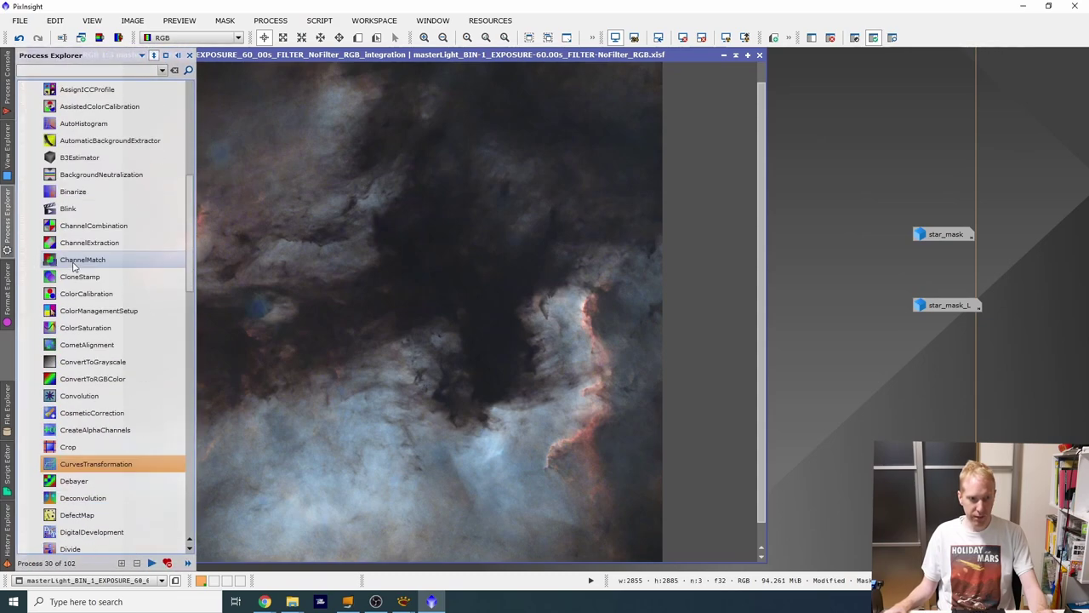
pyautogui.scroll(-1, 73, 266)
pyautogui.doubleClick(85, 276)
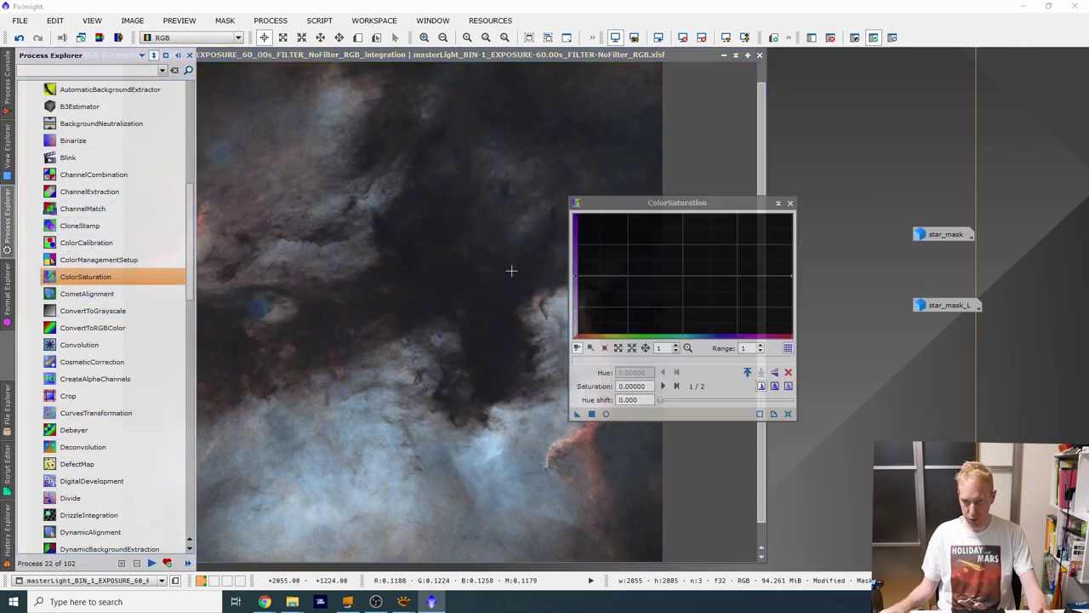
pyautogui.click(761, 348)
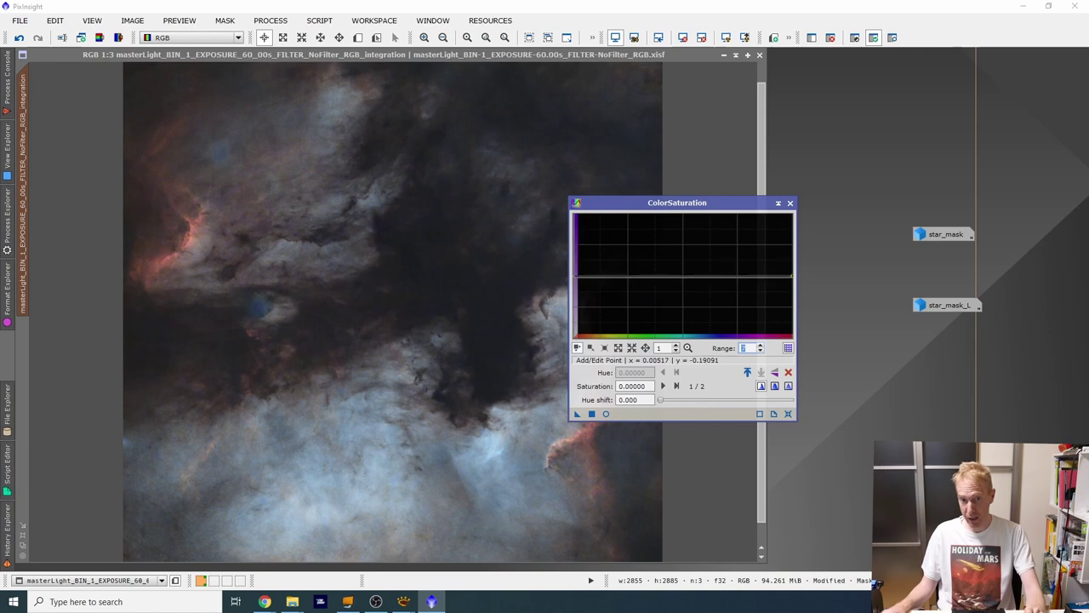
pyautogui.click(612, 276)
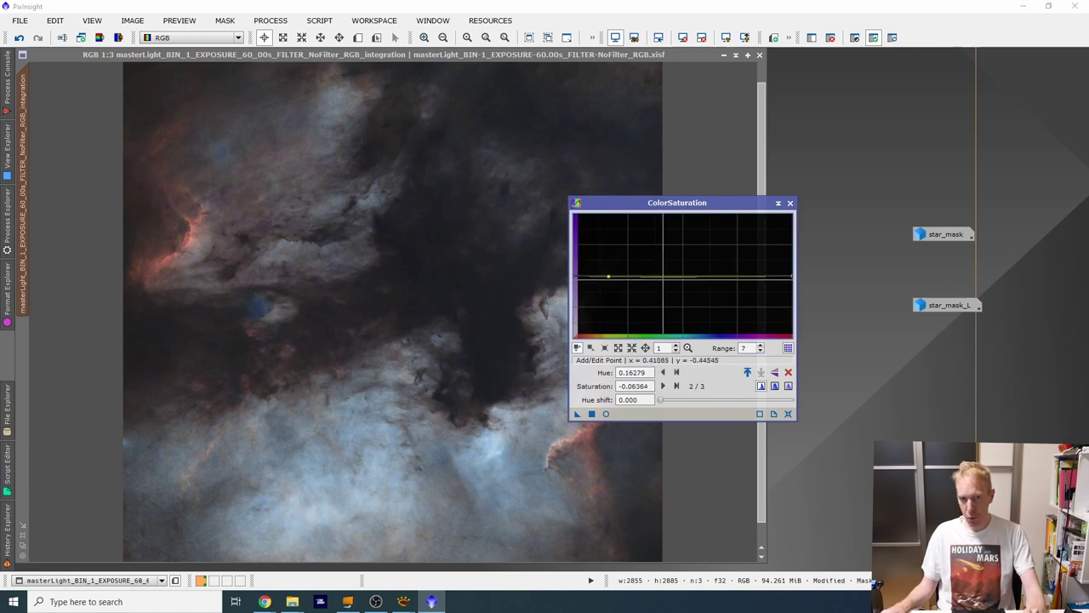
pyautogui.click(666, 278)
pyautogui.click(727, 278)
pyautogui.click(758, 276)
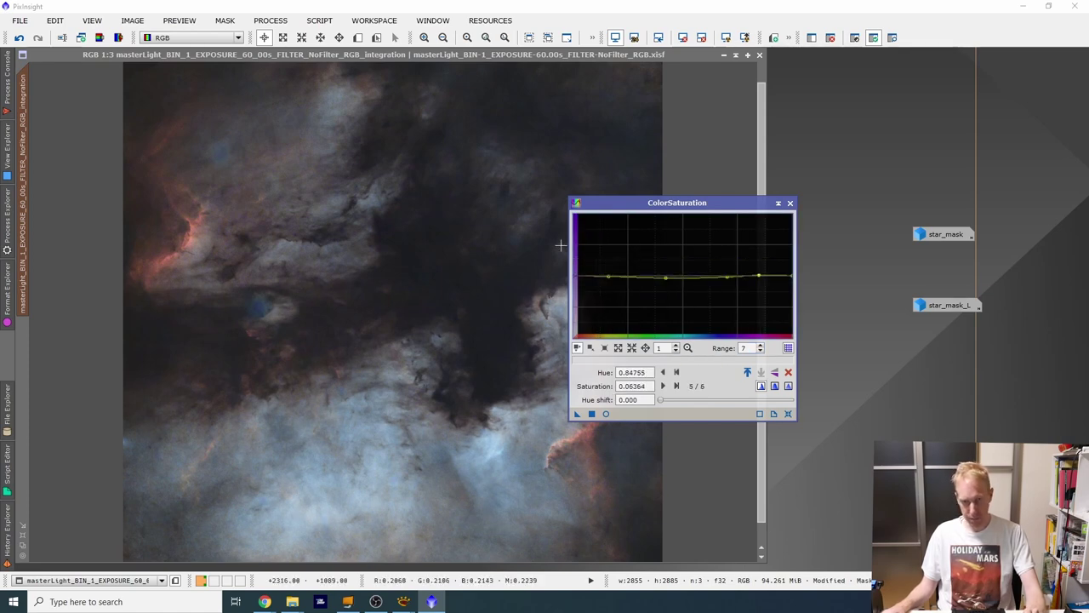
# Peak saturation at blue hue 0.56848, lift the red ends to 2.29091, and preview live.
pyautogui.moveTo(514, 484); pyautogui.dragTo(501, 479)
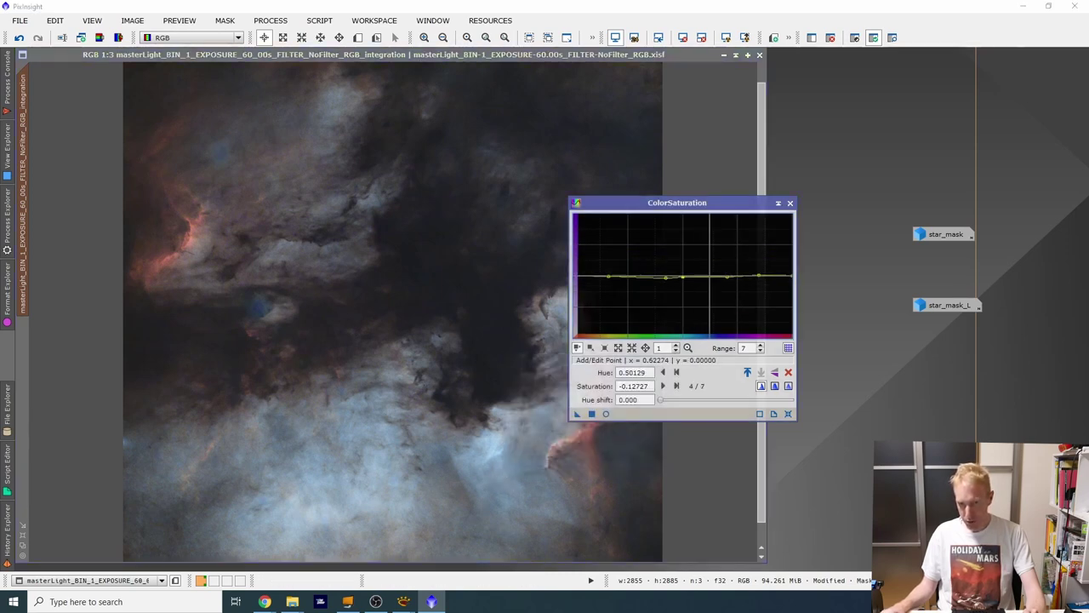
pyautogui.click(710, 277)
pyautogui.moveTo(698, 277); pyautogui.dragTo(697, 235)
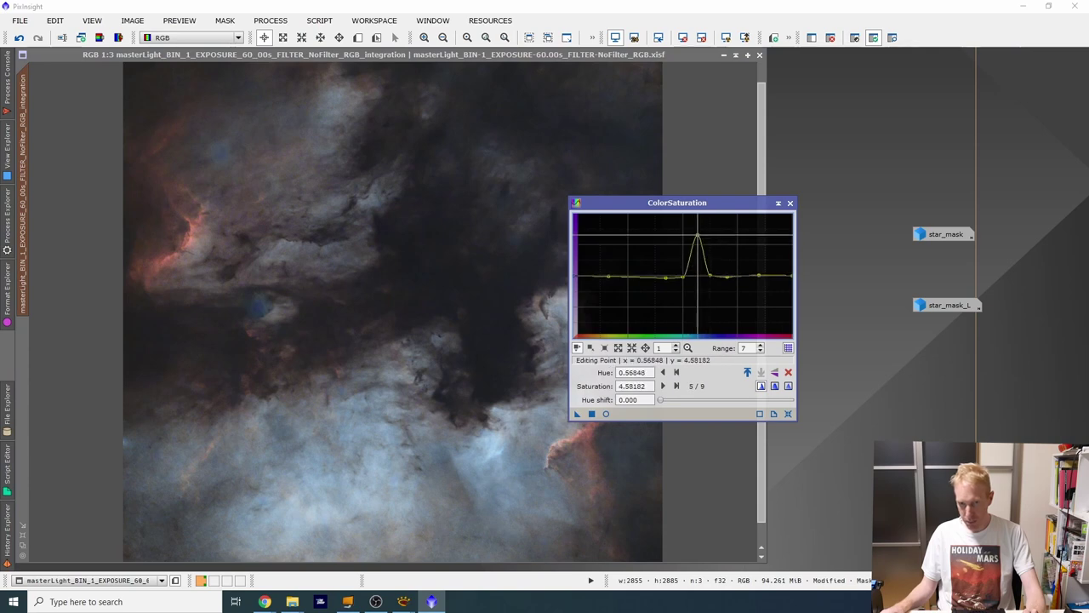
pyautogui.moveTo(190, 243); pyautogui.dragTo(189, 242)
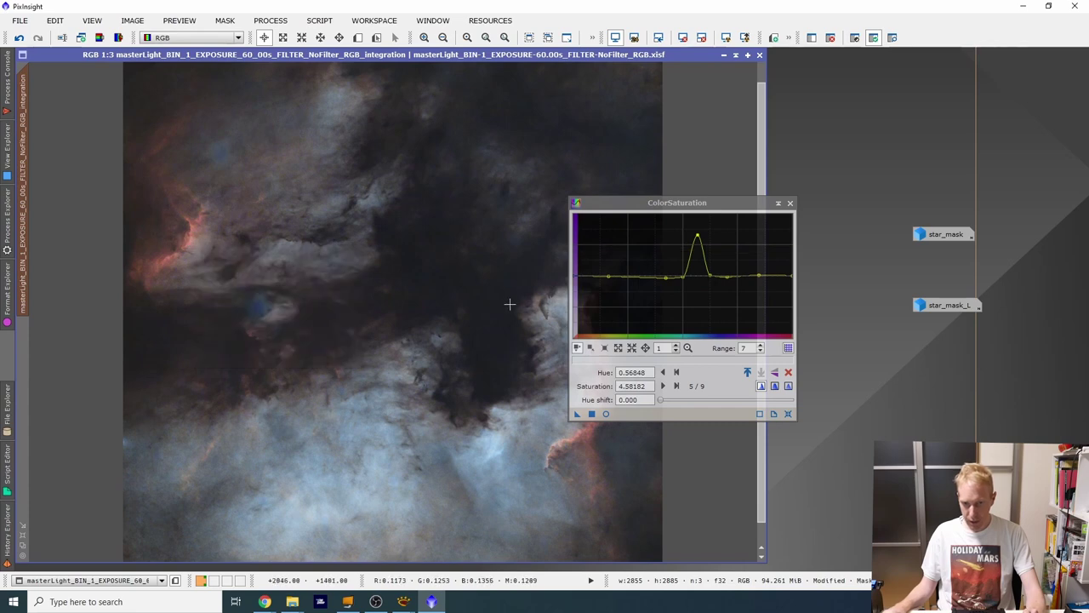
pyautogui.click(589, 274)
pyautogui.moveTo(589, 275); pyautogui.dragTo(579, 248)
pyautogui.moveTo(783, 276); pyautogui.dragTo(794, 254)
pyautogui.click(605, 413)
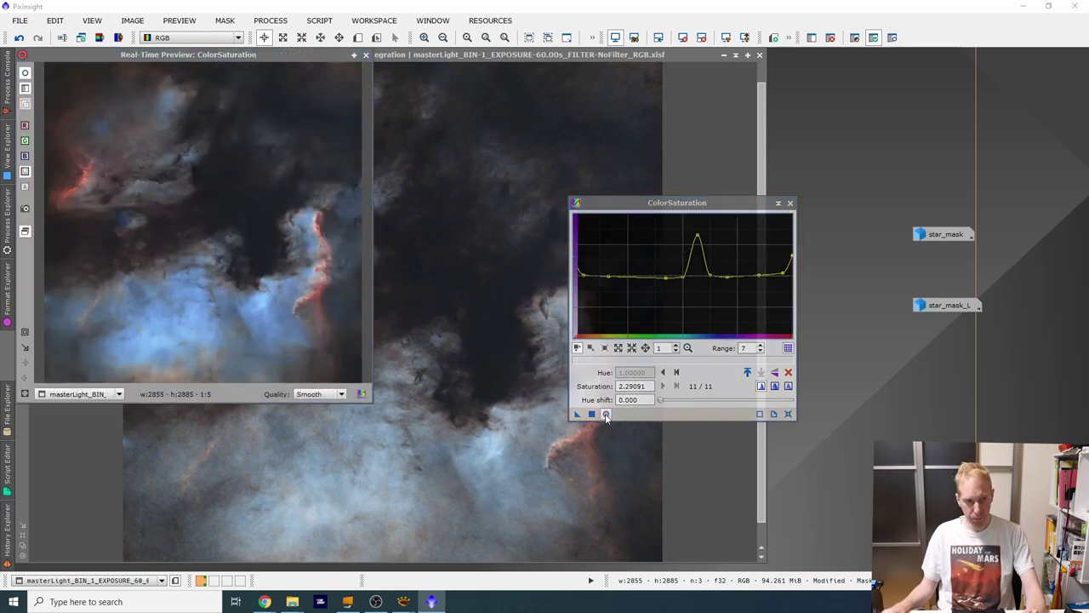
# Lower the ColorSaturation curve's right-end point and compare the result with preview on and off.
pyautogui.click(794, 257)
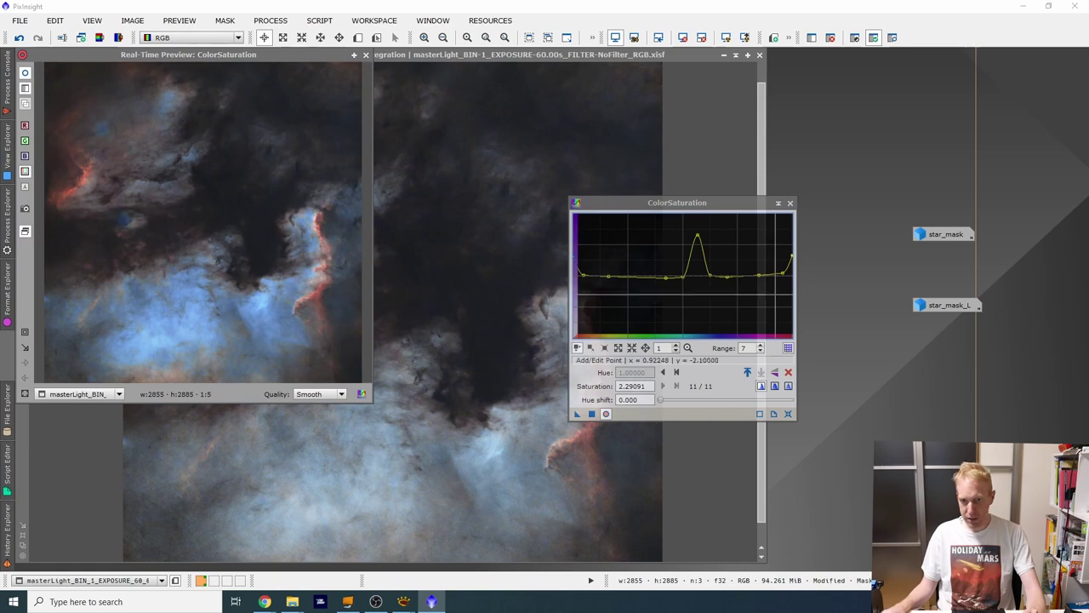
pyautogui.moveTo(794, 259); pyautogui.dragTo(792, 272)
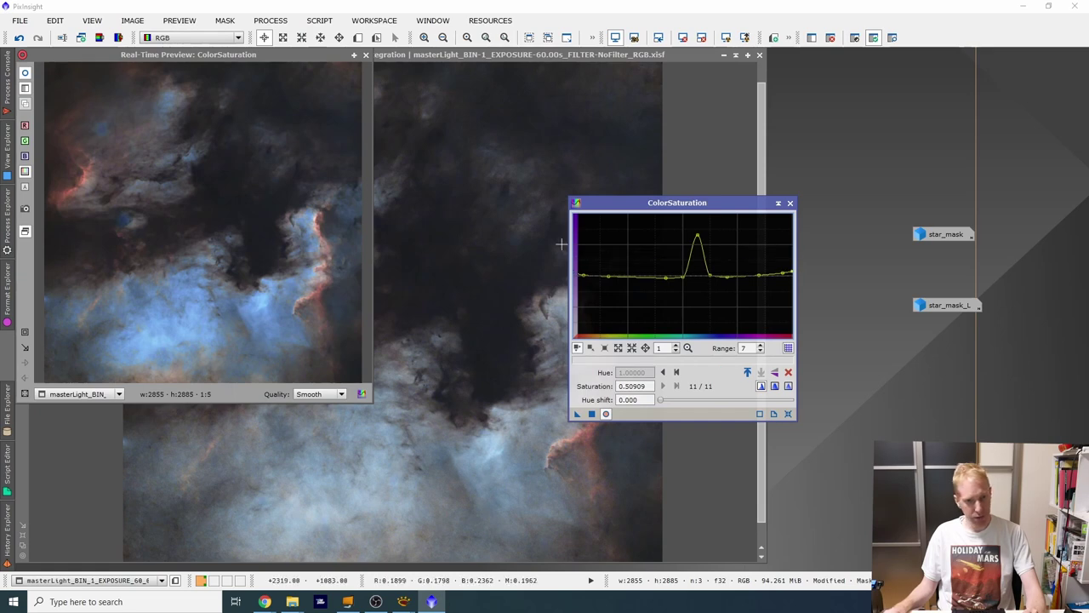
pyautogui.click(606, 414)
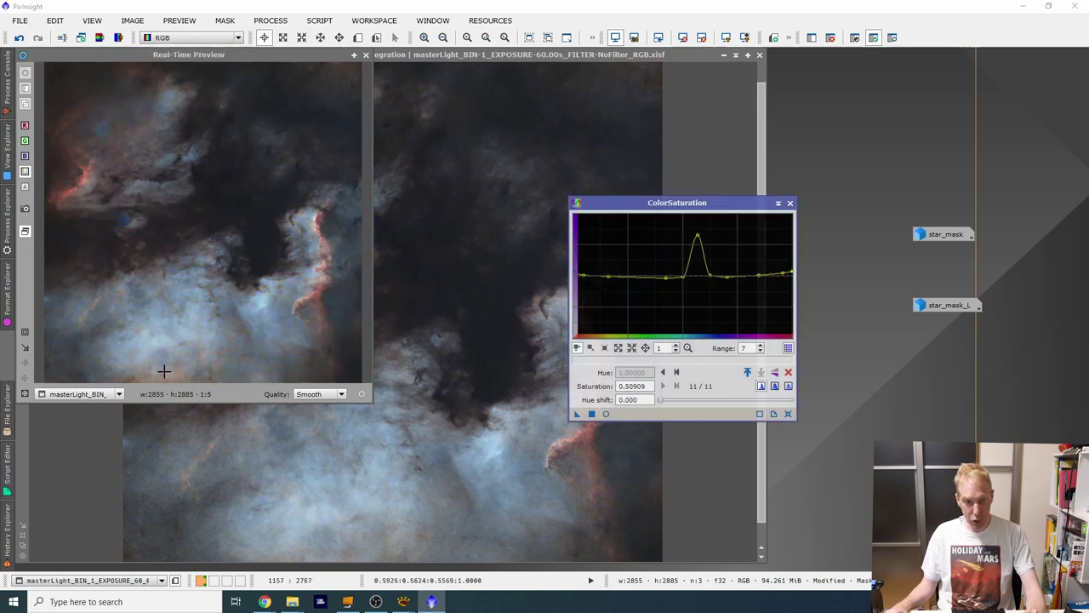
pyautogui.click(606, 414)
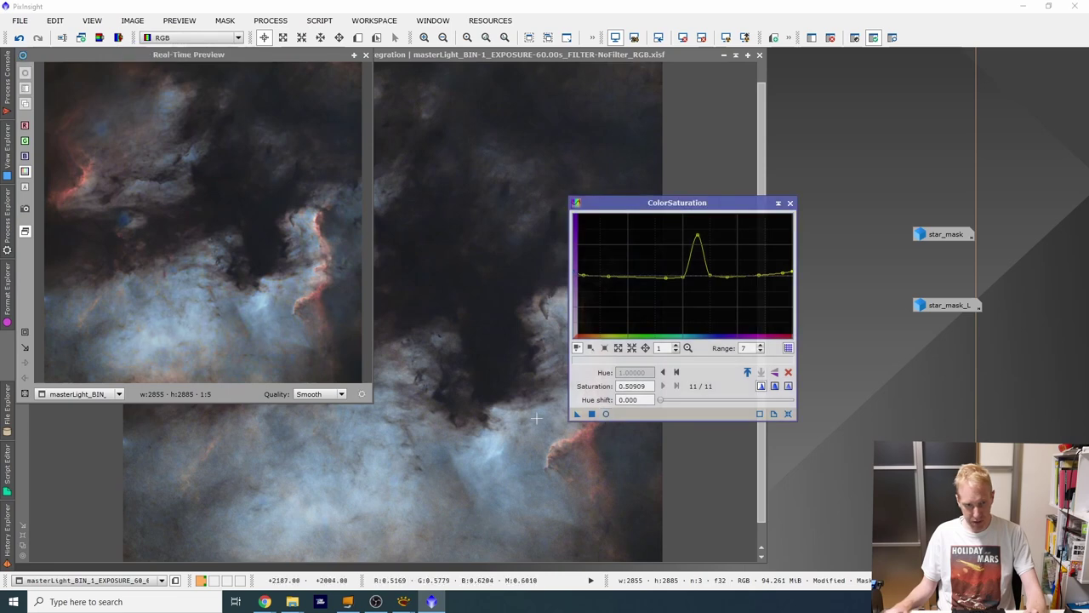
pyautogui.moveTo(140, 332); pyautogui.dragTo(145, 372)
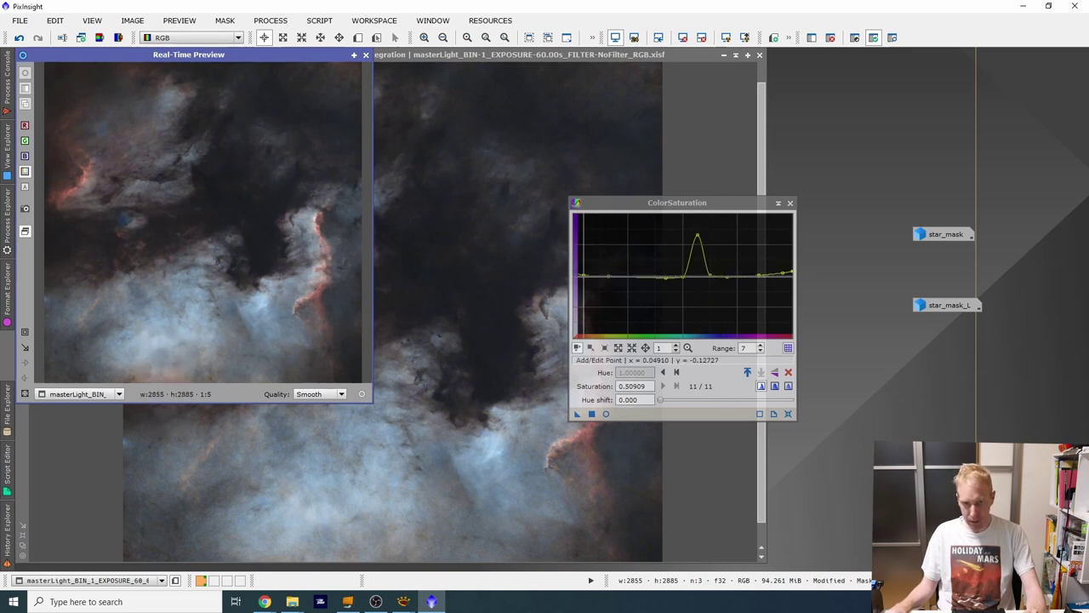
# Nudge point 2 up, lower the blue peak to 2.03636 at hue 0.55039, and close the preview.
pyautogui.click(582, 276)
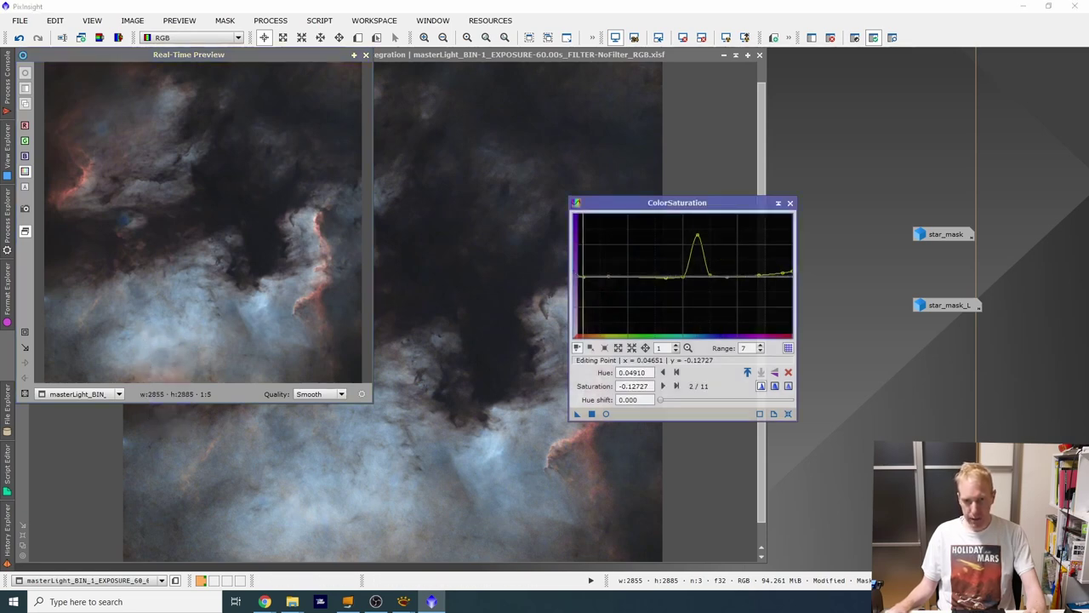
pyautogui.moveTo(583, 276); pyautogui.dragTo(583, 273)
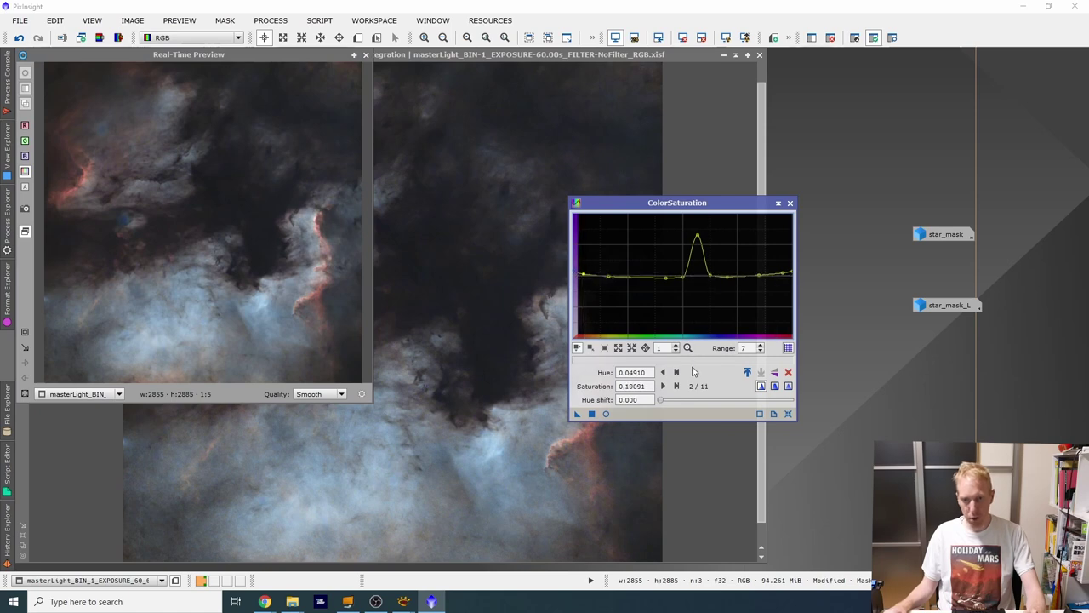
pyautogui.click(607, 414)
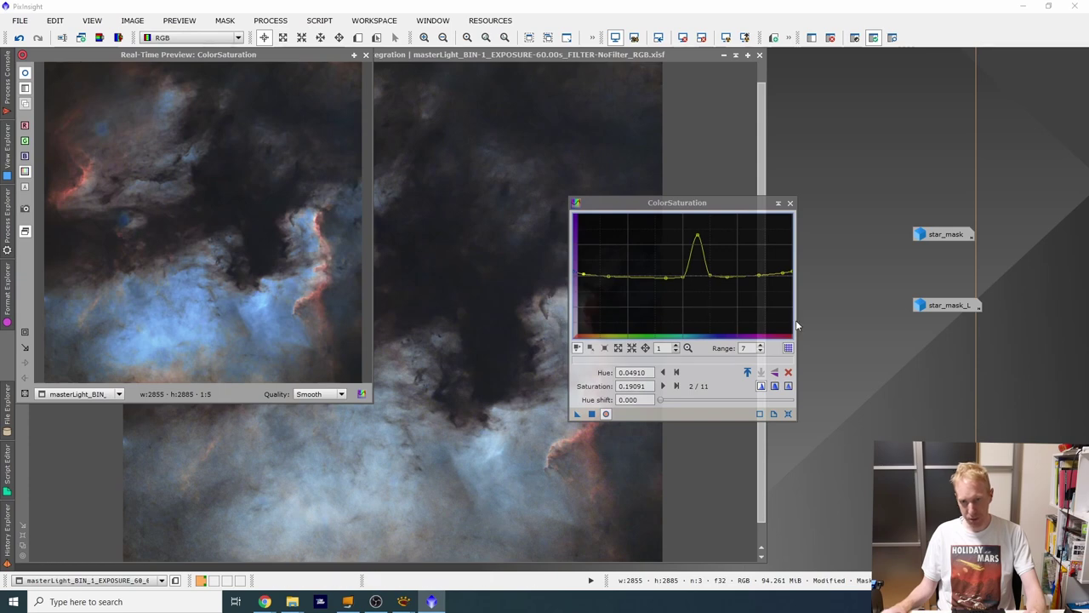
pyautogui.moveTo(697, 235); pyautogui.dragTo(693, 257)
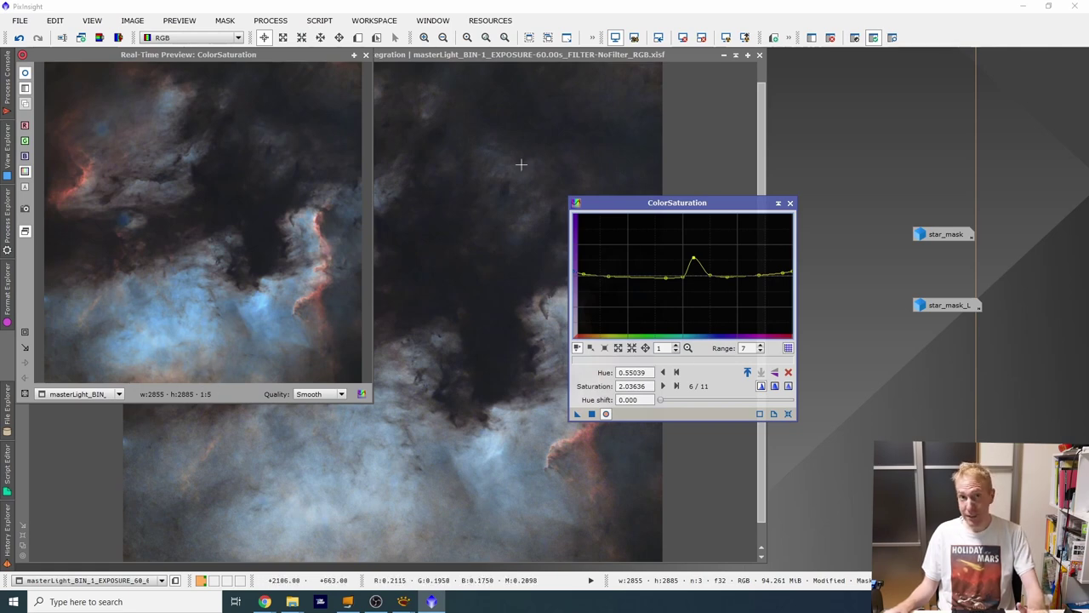
pyautogui.click(366, 54)
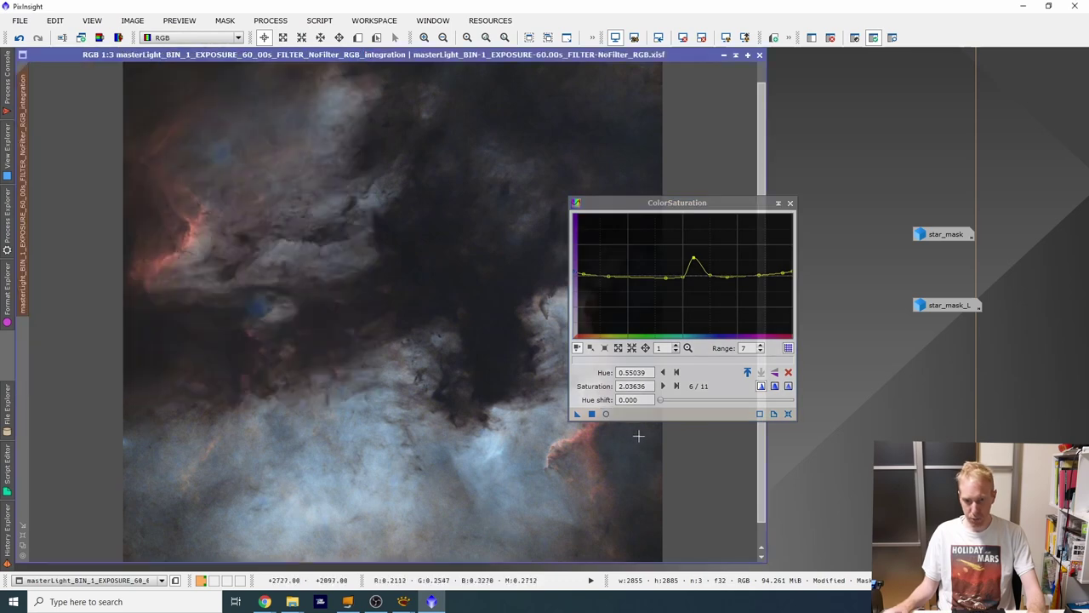
# Apply the saturation curve to the starless nebula and close ColorSaturation.
pyautogui.moveTo(576, 414); pyautogui.dragTo(306, 308)
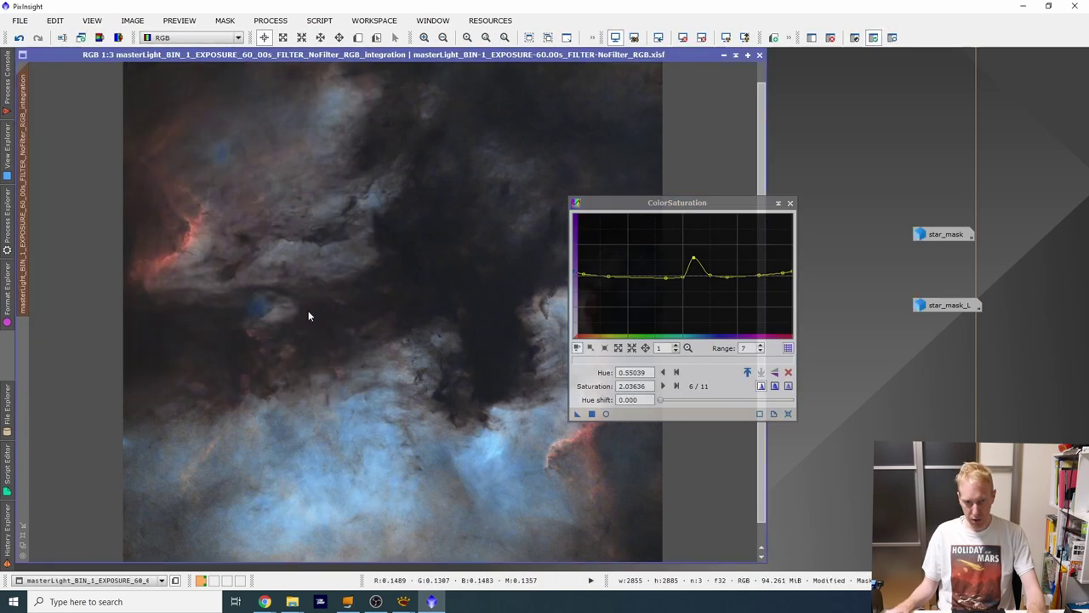
pyautogui.click(789, 202)
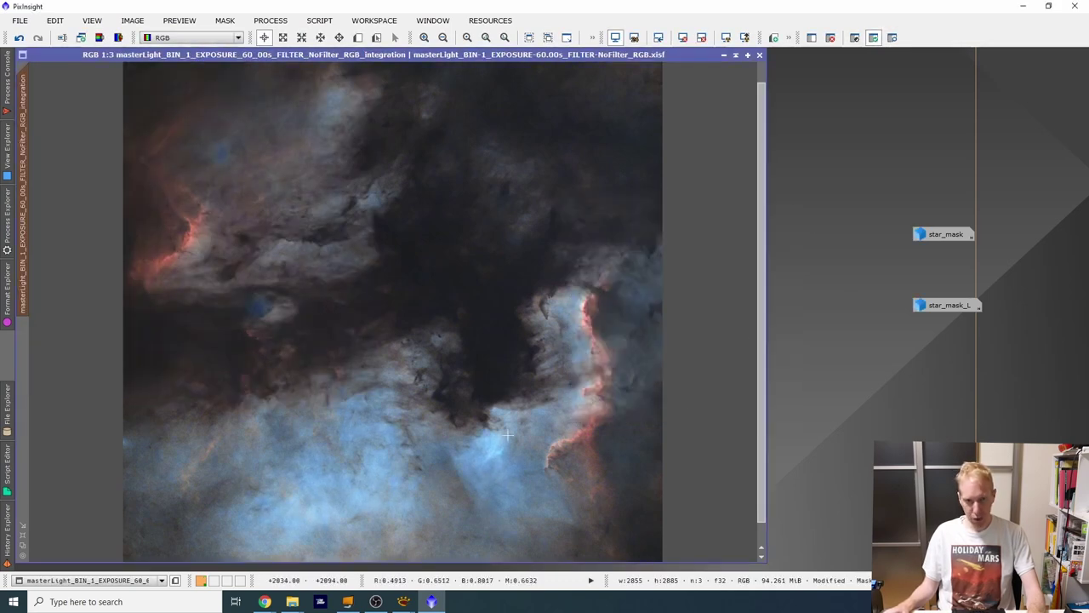
pyautogui.scroll(4, 446, 393)
pyautogui.scroll(-3, 401, 382)
pyautogui.scroll(3, 400, 382)
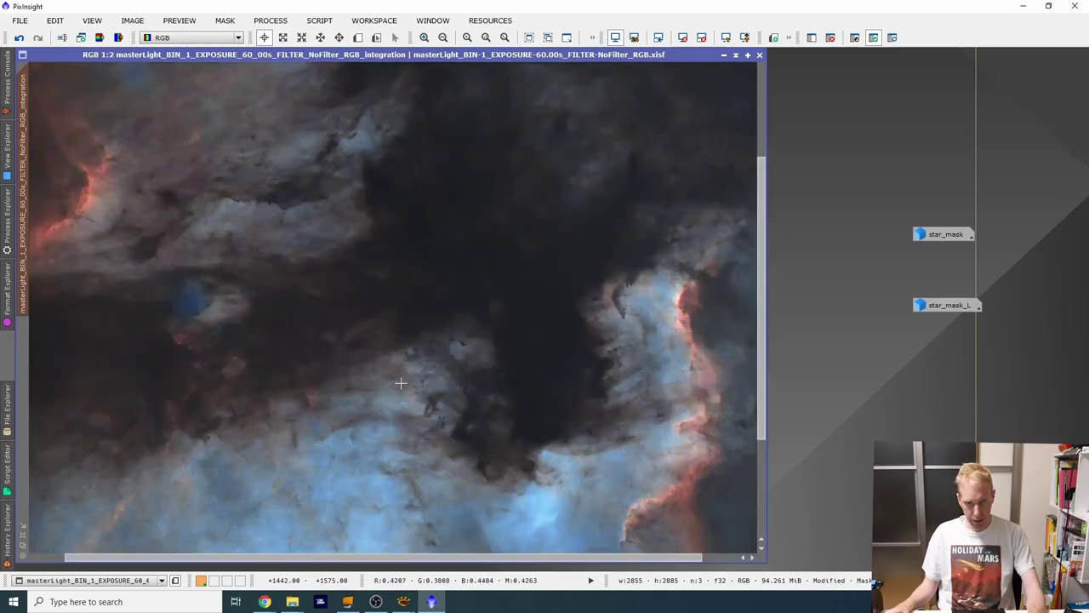
# Zoom out from 2:1 to 1:3 to bring the whole North America Nebula into view.
pyautogui.moveTo(314, 217); pyautogui.dragTo(612, 508)
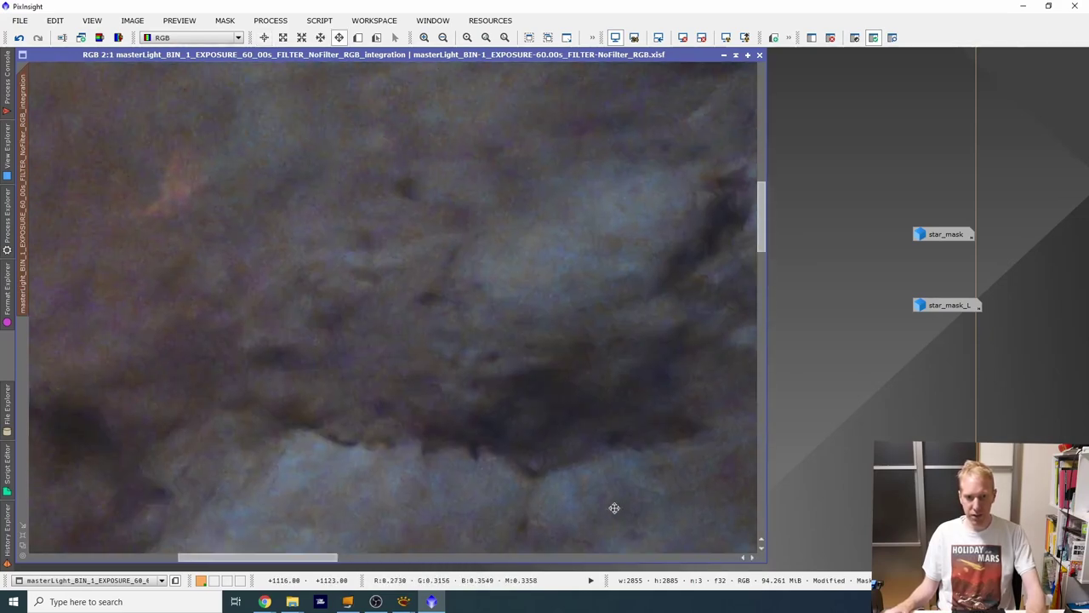
pyautogui.scroll(-2, 527, 277)
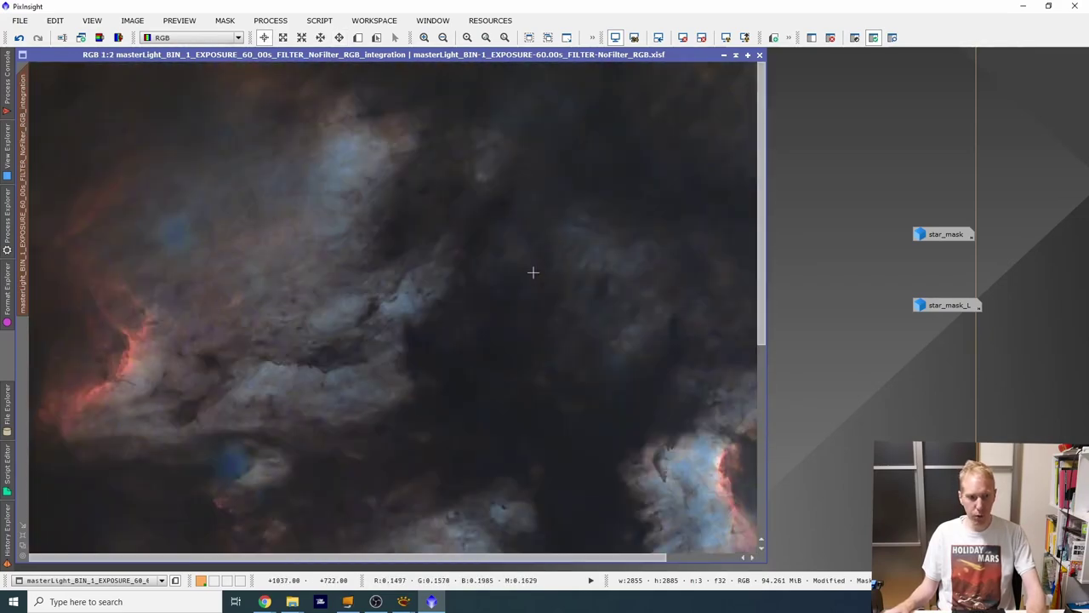
pyautogui.scroll(-2, 533, 272)
pyautogui.scroll(1, 565, 305)
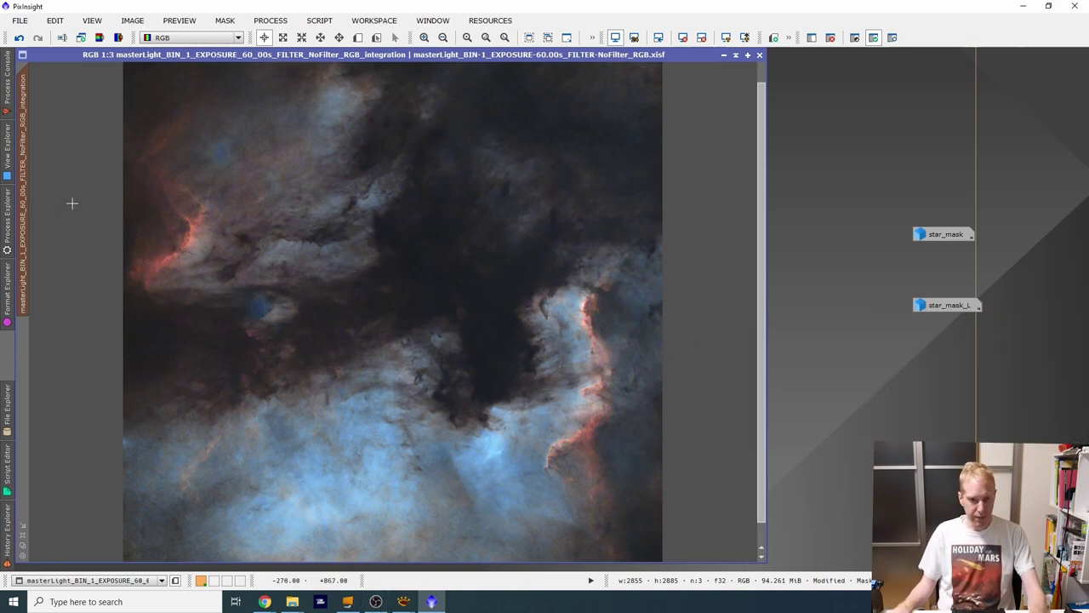
pyautogui.click(6, 229)
# Apply LocalHistogramEqualization with kernel radius 64 and contrast limit 1.1, comparing the result via undo/redo.
pyautogui.scroll(-7, 102, 308)
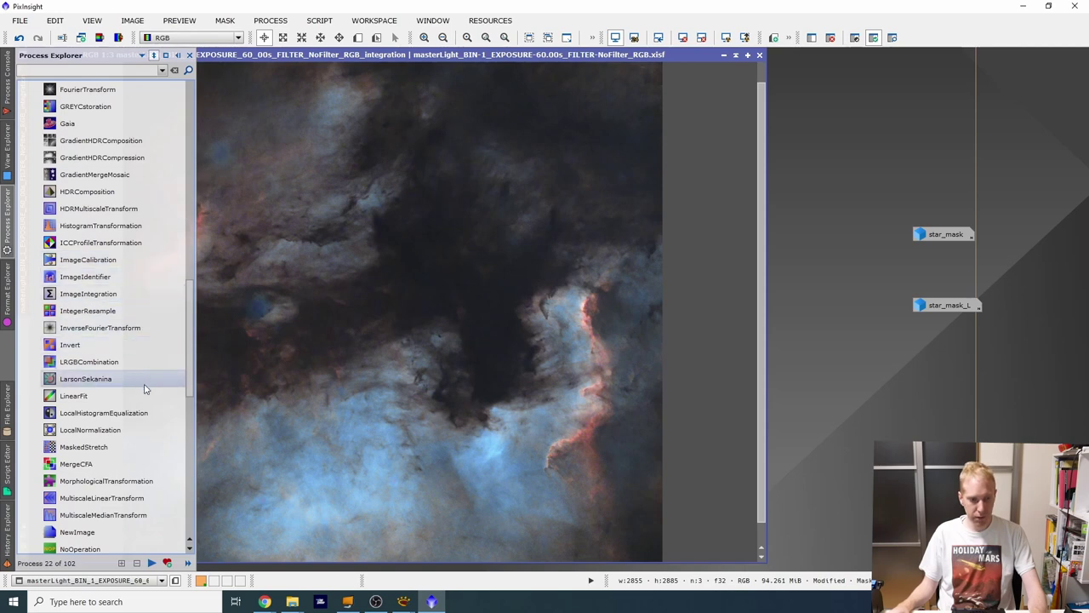
pyautogui.doubleClick(110, 412)
pyautogui.click(907, 360)
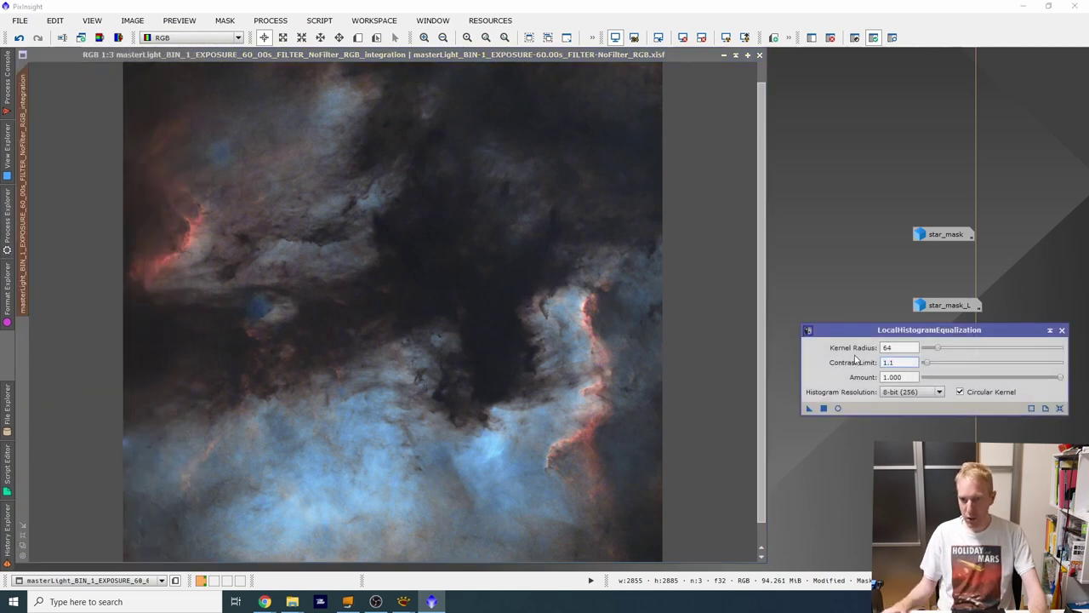
pyautogui.click(809, 409)
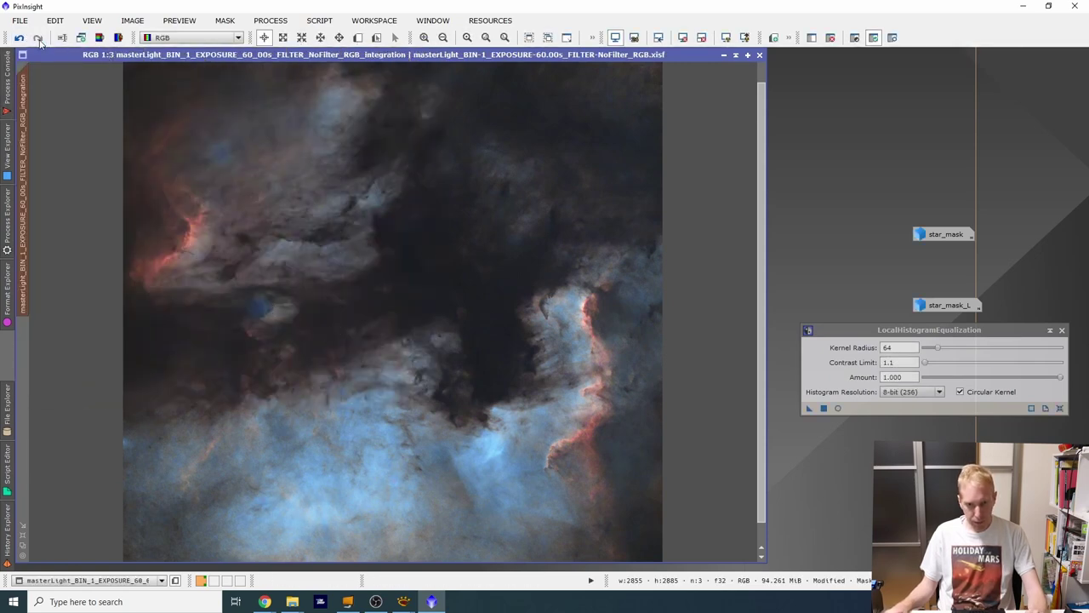
pyautogui.click(38, 38)
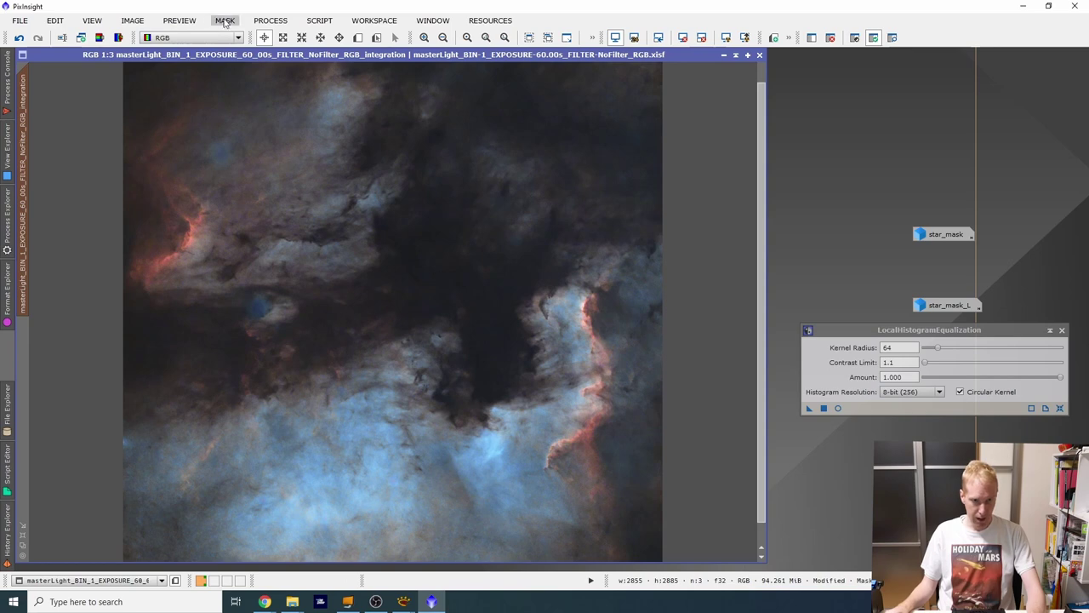
pyautogui.click(225, 23)
# Remove the mask and enhance the dark dust lanes with DarkStructureEnhance at amount 0.30.
pyautogui.click(244, 55)
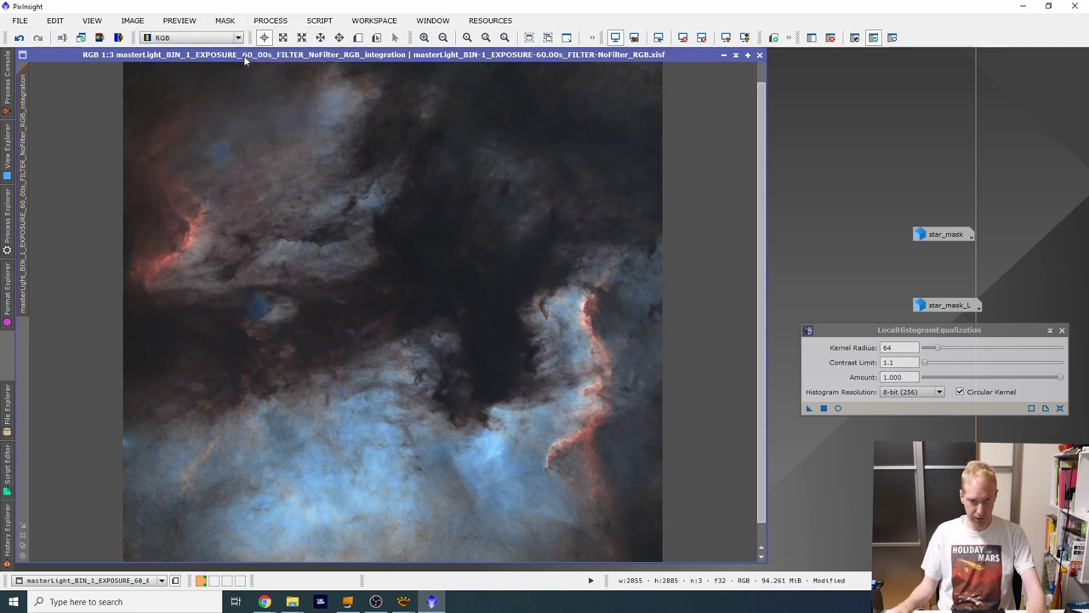
pyautogui.click(320, 21)
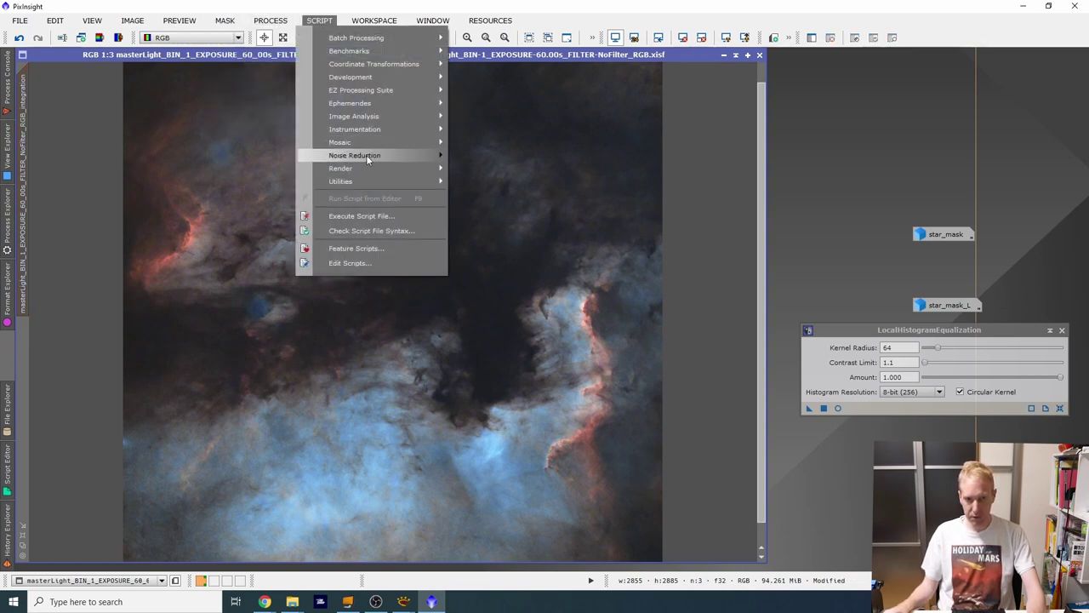
pyautogui.moveTo(358, 179)
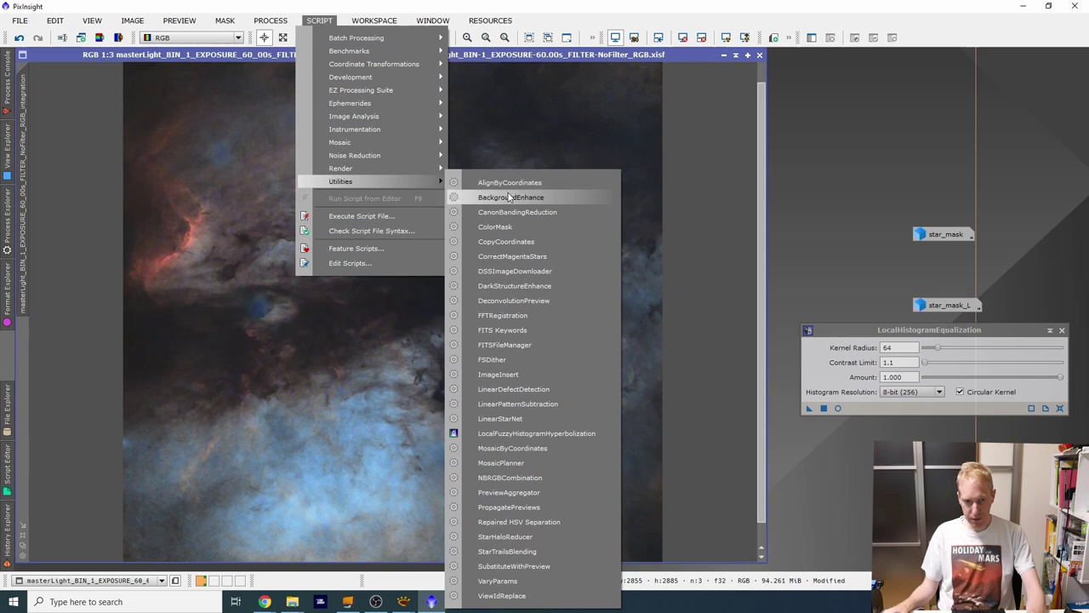
pyautogui.click(506, 286)
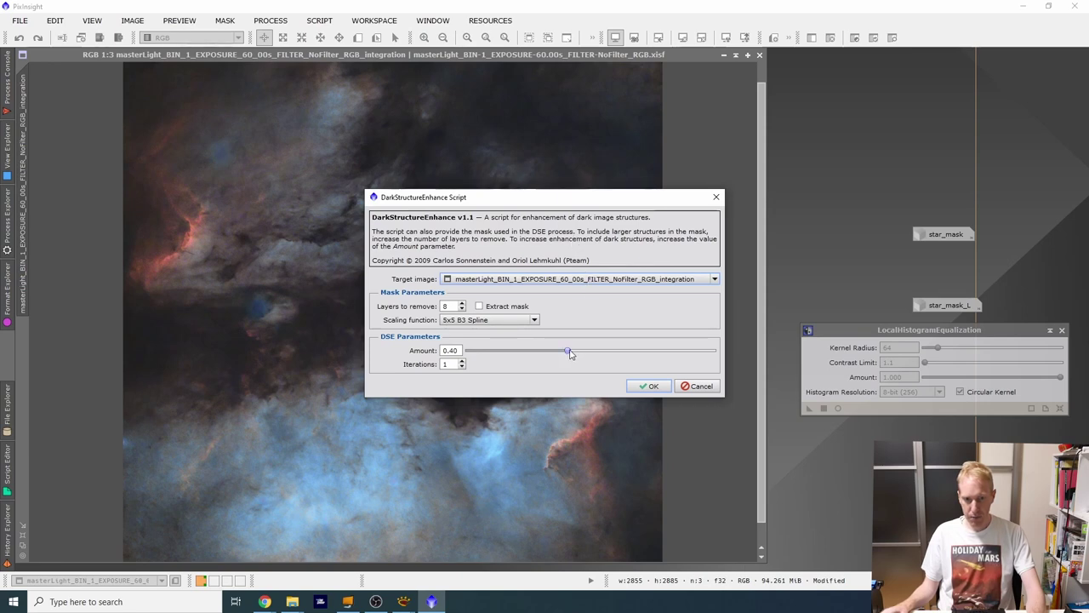
pyautogui.moveTo(570, 353); pyautogui.dragTo(563, 356)
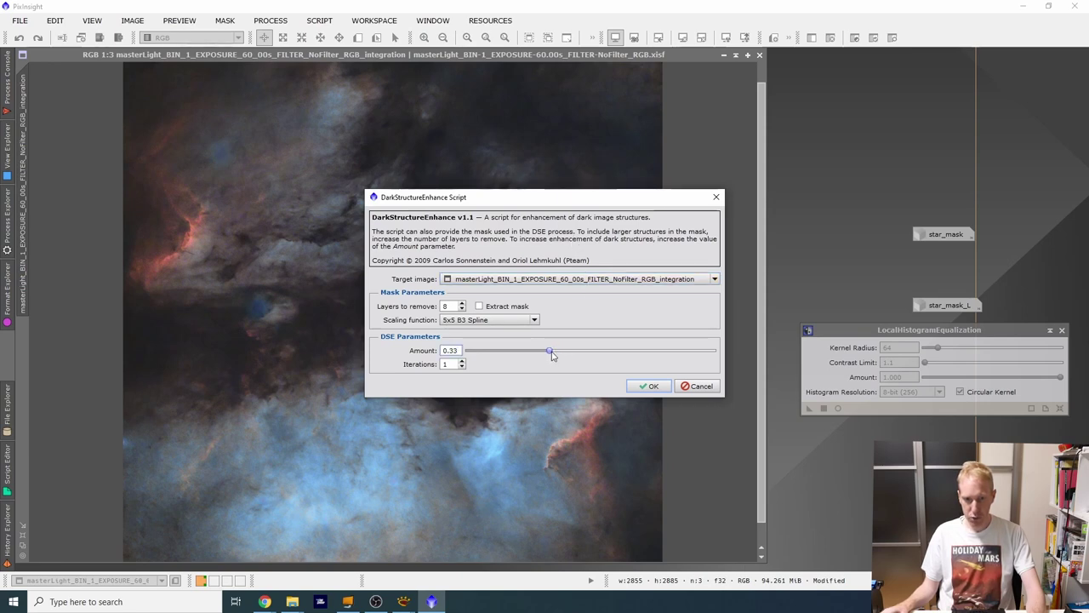
pyautogui.click(649, 386)
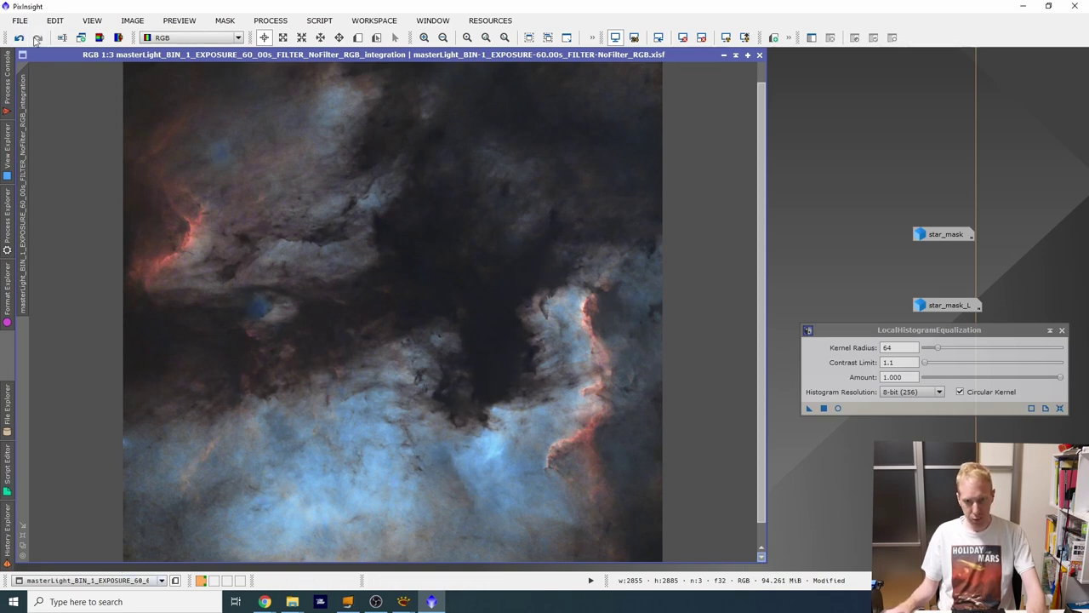
pyautogui.click(38, 38)
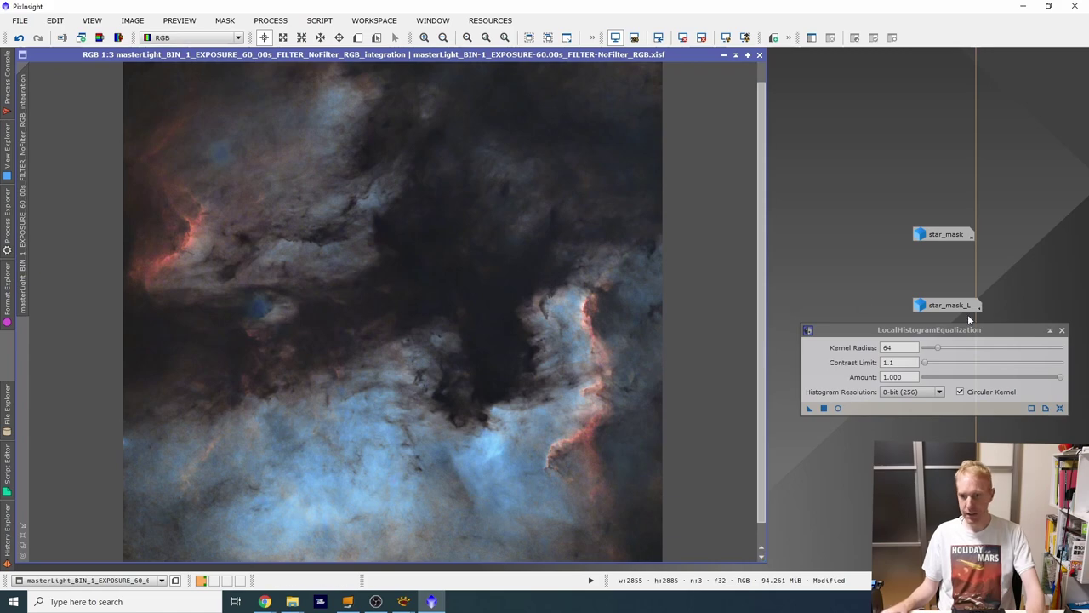
# Close the LocalHistogramEqualization window.
pyautogui.click(1050, 331)
pyautogui.moveTo(7, 226)
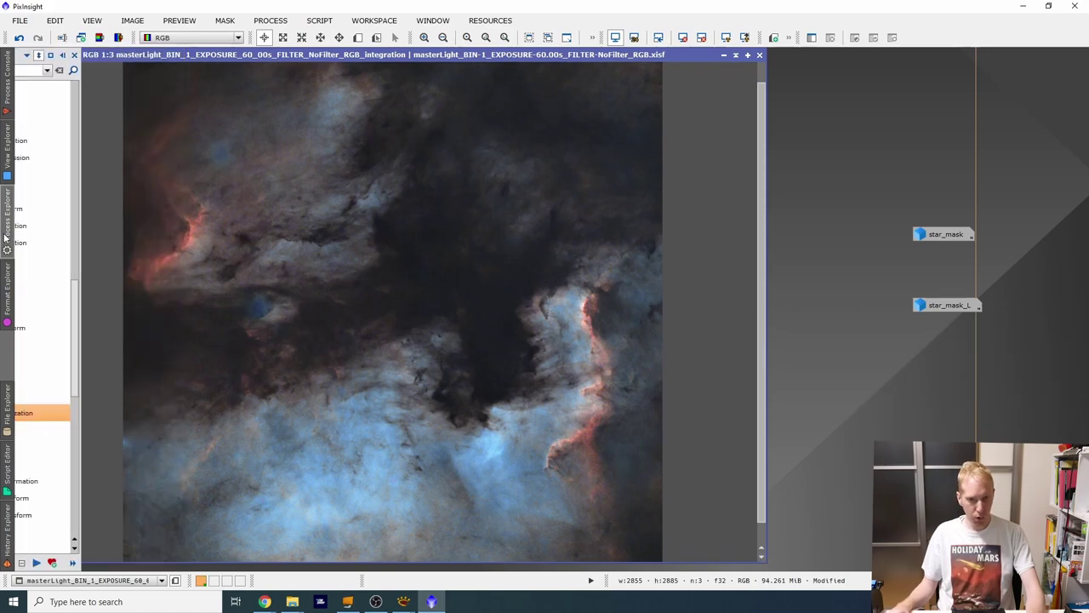
pyautogui.scroll(10, 119, 281)
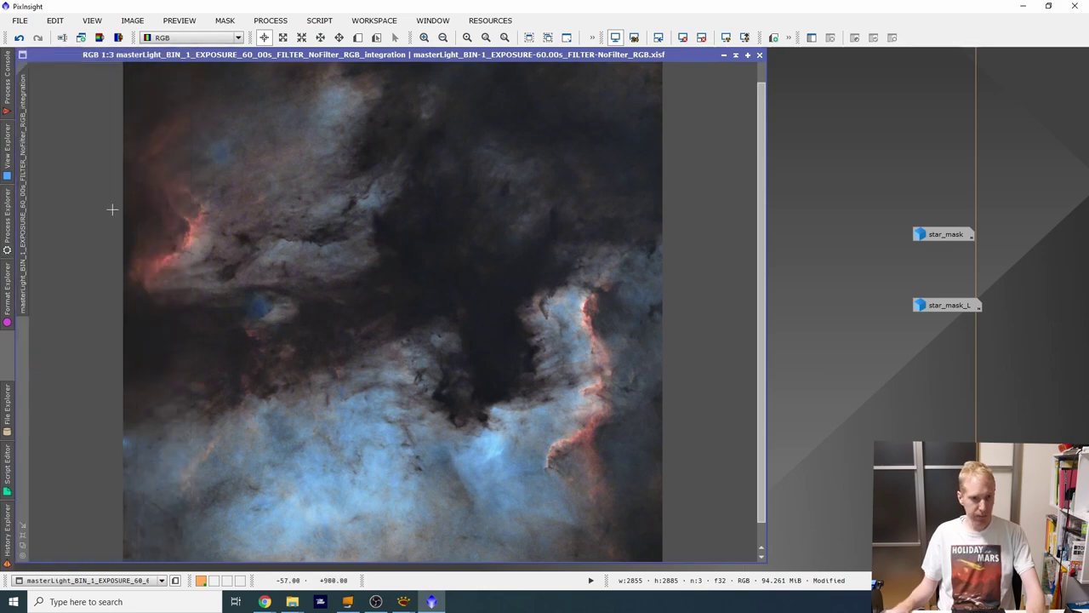
# Reset CurvesTransformation with live preview and set RGB/K points at 0.36176→0.35659 and 0.73643→0.75711.
pyautogui.scroll(-3, 128, 213)
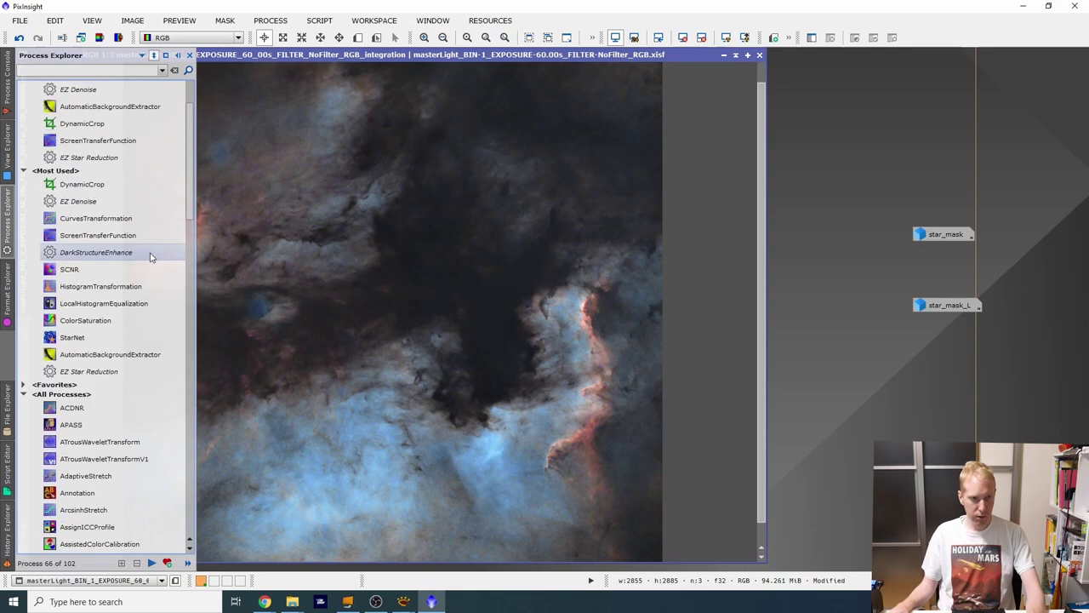
pyautogui.doubleClick(95, 209)
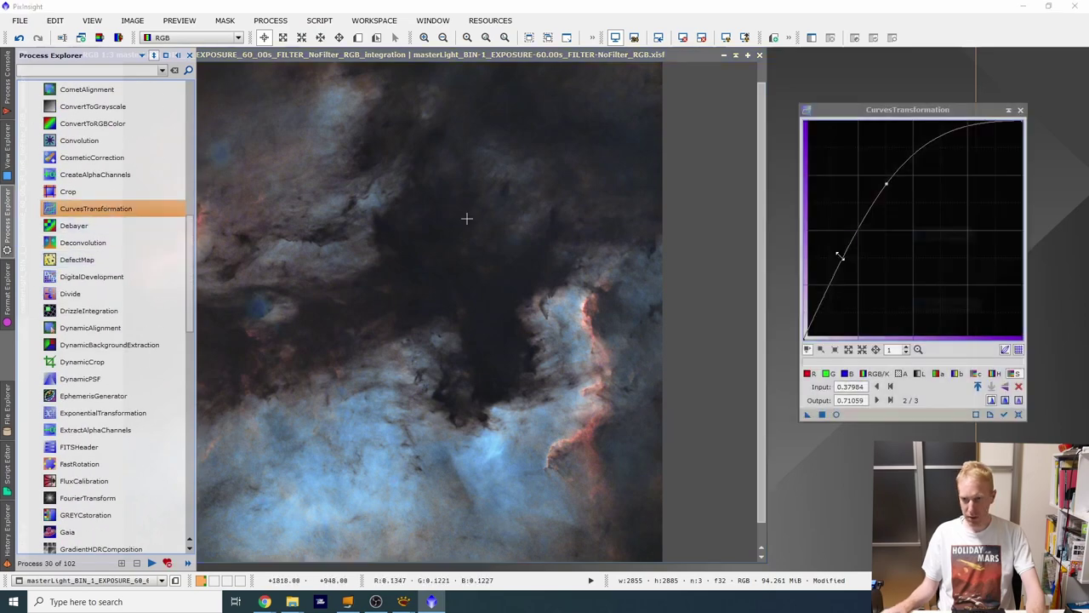
pyautogui.click(1018, 415)
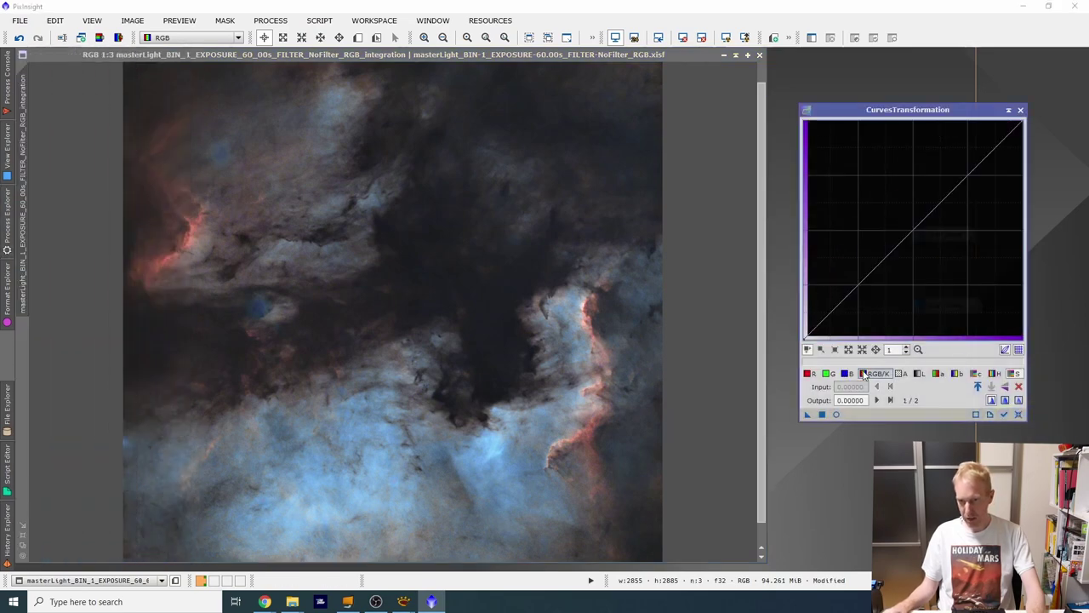
pyautogui.moveTo(960, 183); pyautogui.dragTo(956, 170)
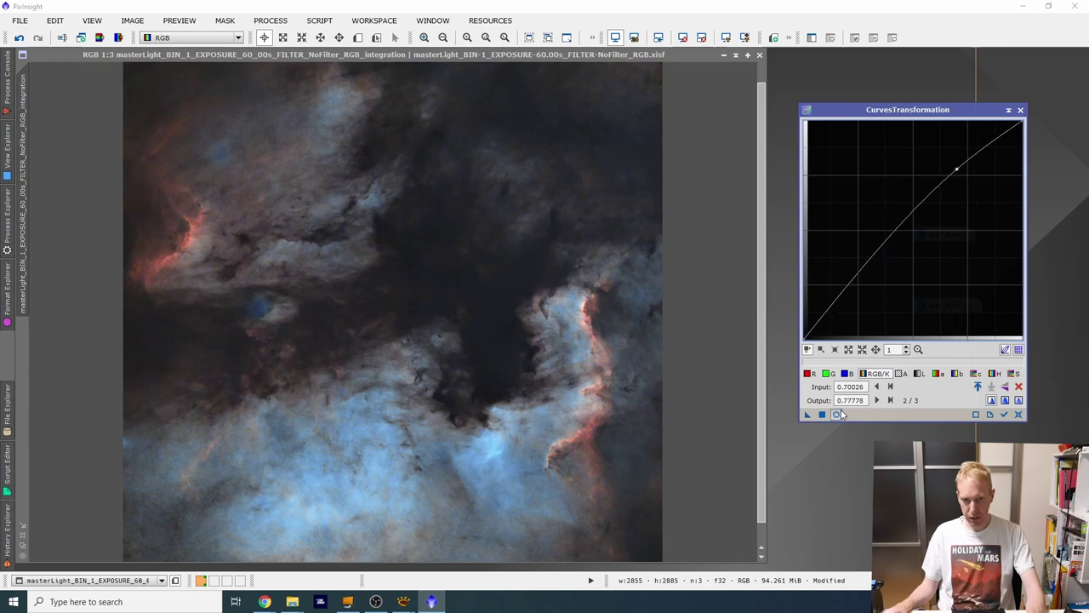
pyautogui.click(836, 415)
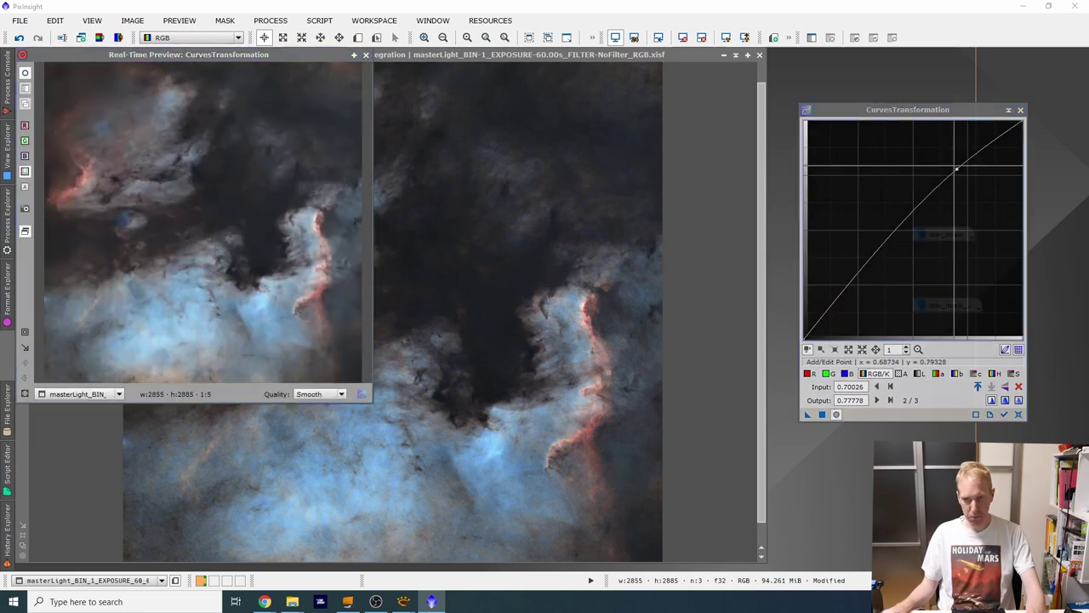
pyautogui.moveTo(957, 170); pyautogui.dragTo(966, 174)
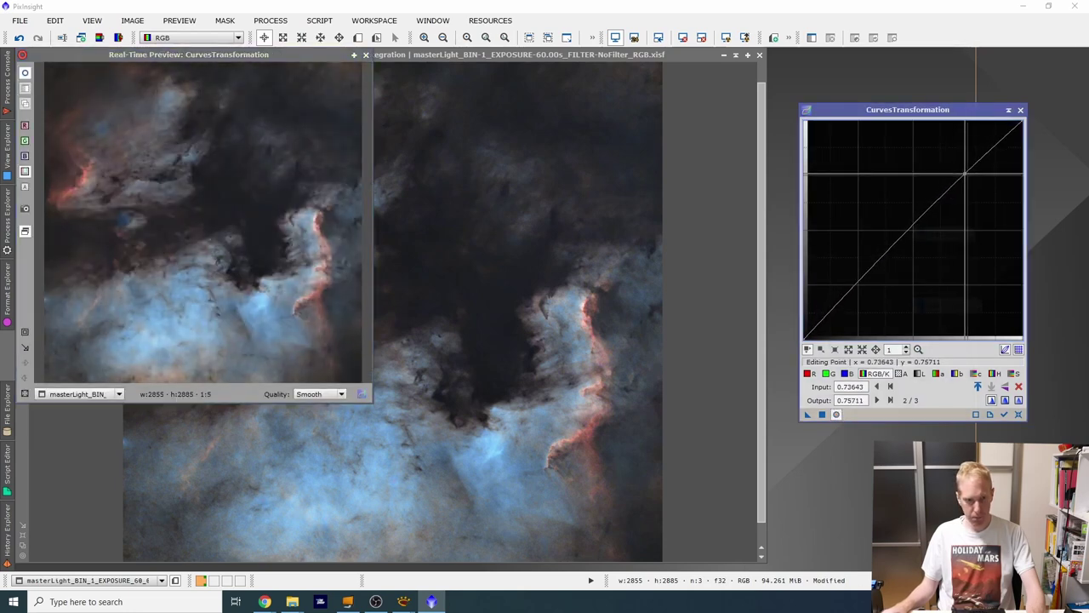
pyautogui.click(853, 290)
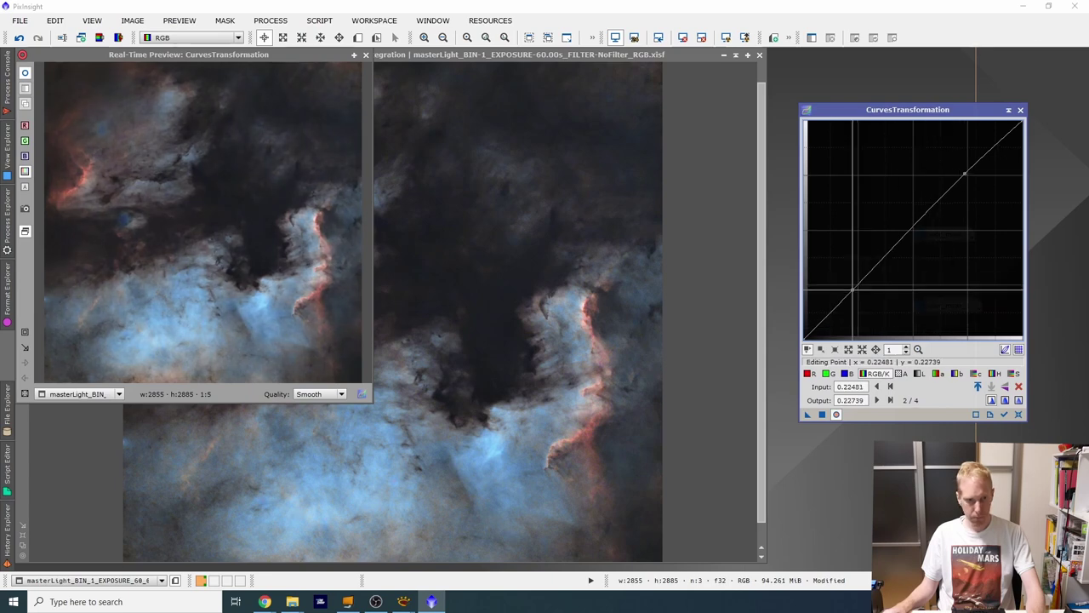
pyautogui.moveTo(853, 290); pyautogui.dragTo(882, 261)
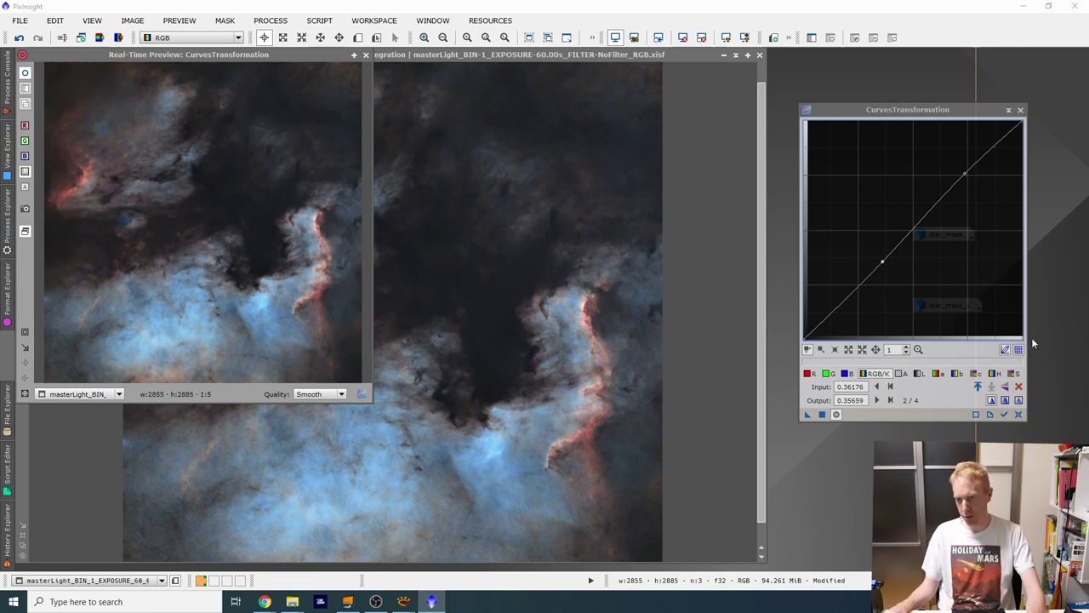
# Add three points to the hue (H) curve and adjust a low one to shift colours toward blue.
pyautogui.click(994, 373)
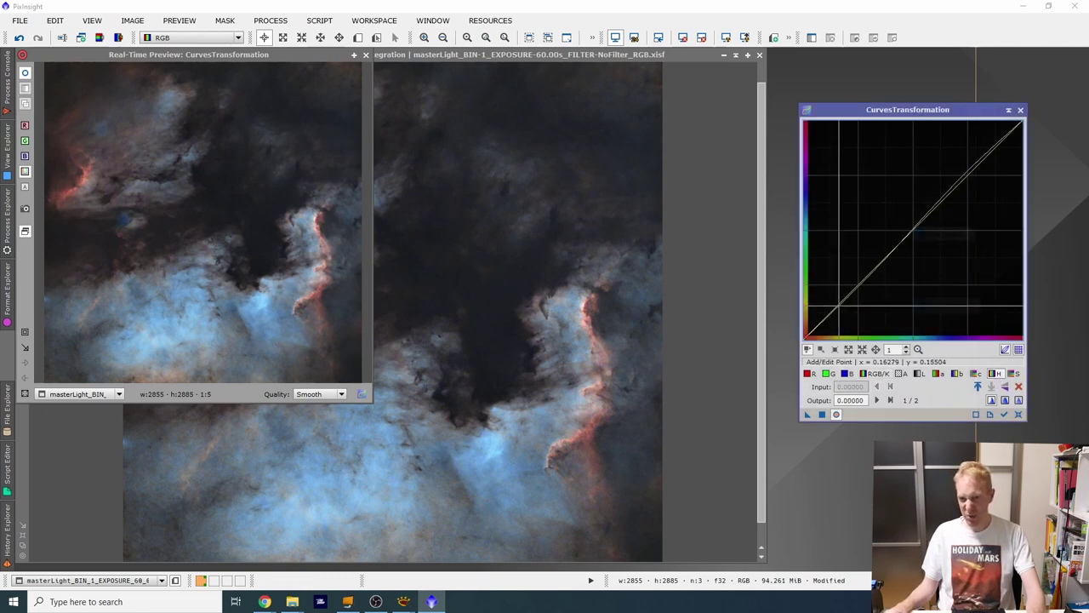
pyautogui.click(859, 279)
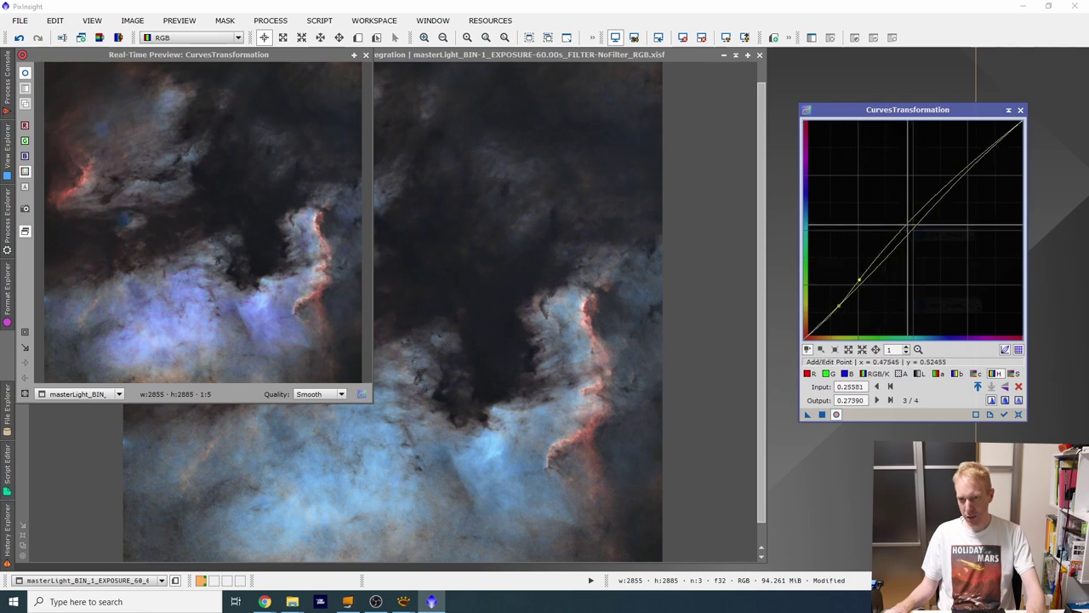
pyautogui.click(914, 226)
pyautogui.click(968, 173)
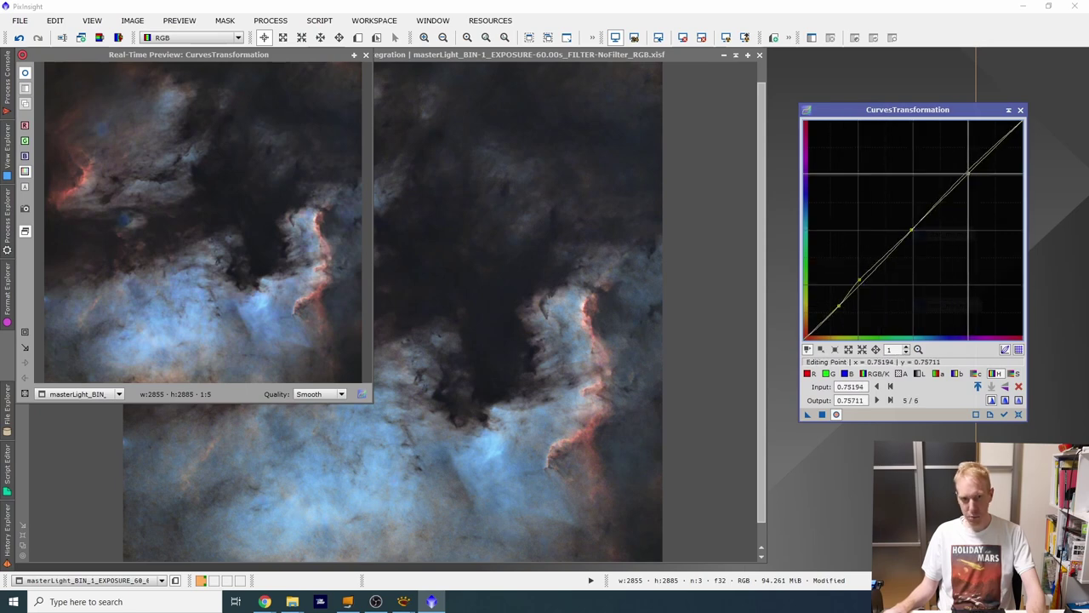
pyautogui.moveTo(839, 305)
pyautogui.mouseDown()
pyautogui.moveTo(828, 297)
pyautogui.moveTo(832, 311)
pyautogui.mouseUp()
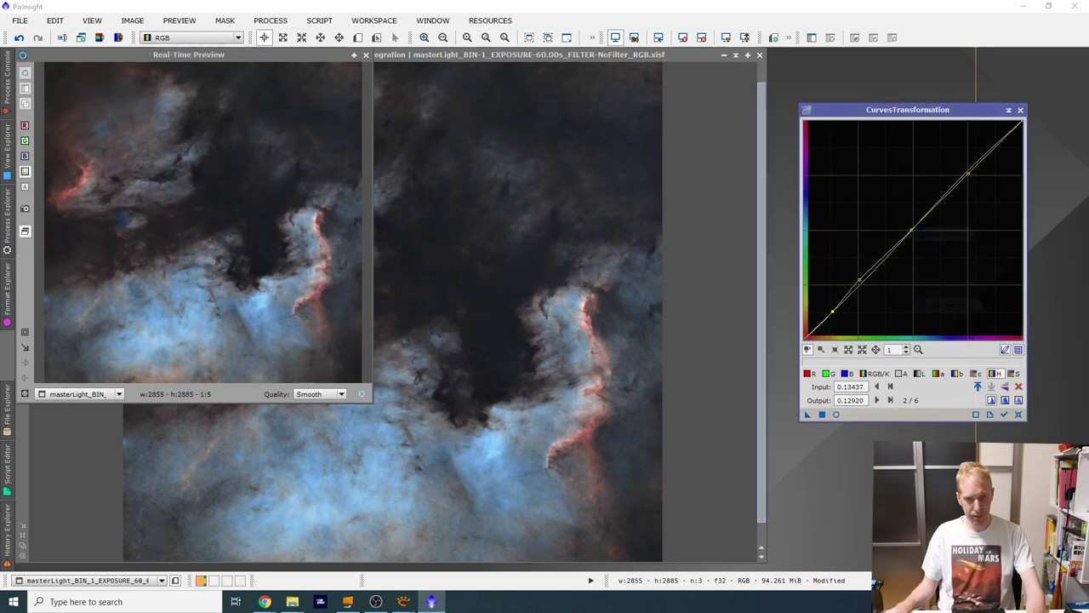
# Close the live preview, apply the hue curve to the nebula, and close CurvesTransformation.
pyautogui.click(367, 55)
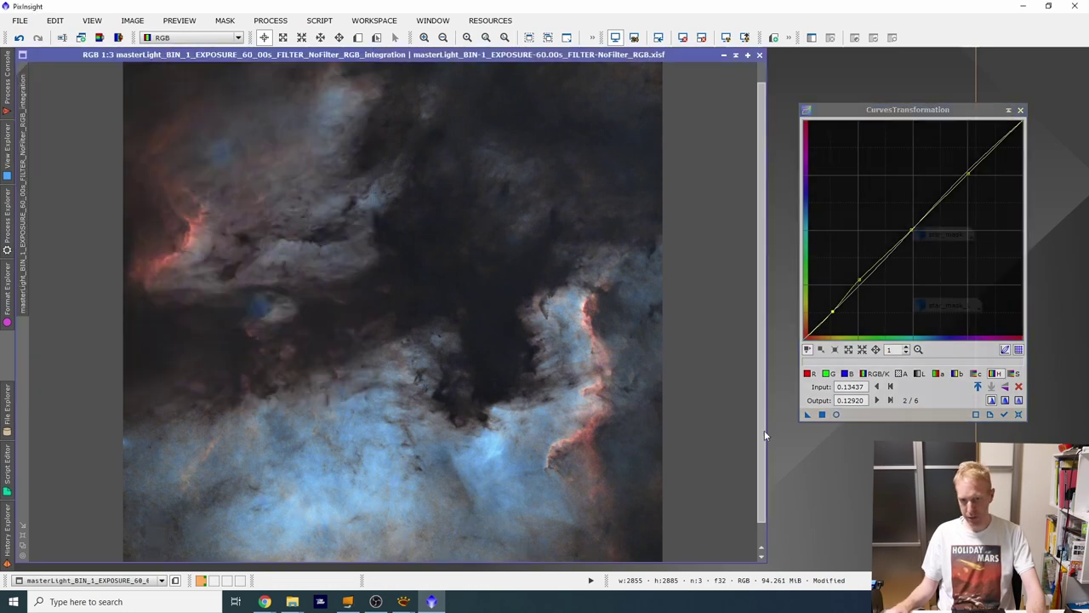
pyautogui.moveTo(807, 415); pyautogui.dragTo(478, 309)
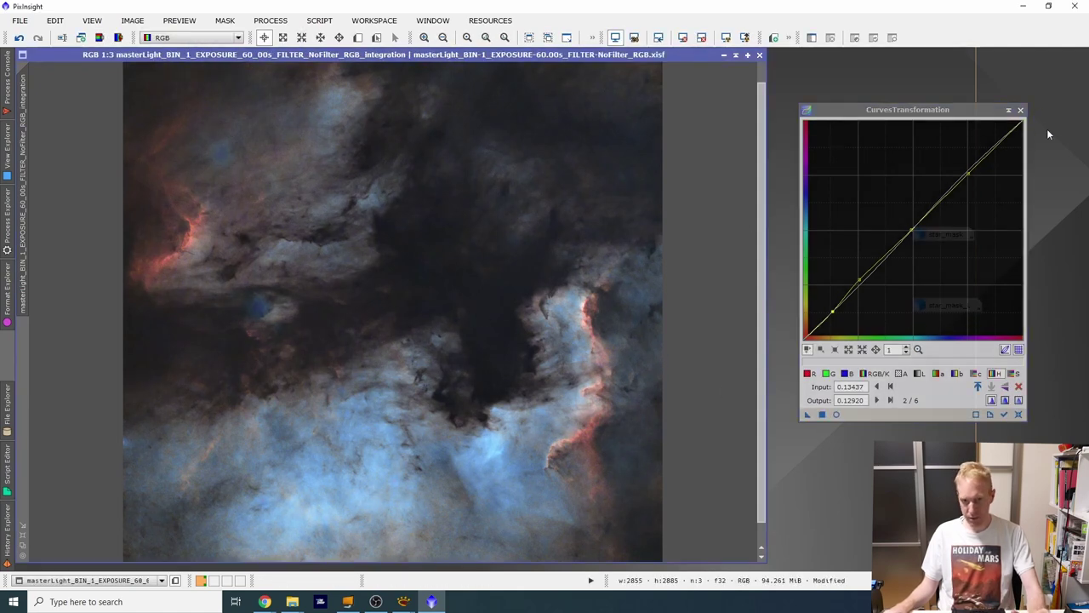
pyautogui.click(1021, 111)
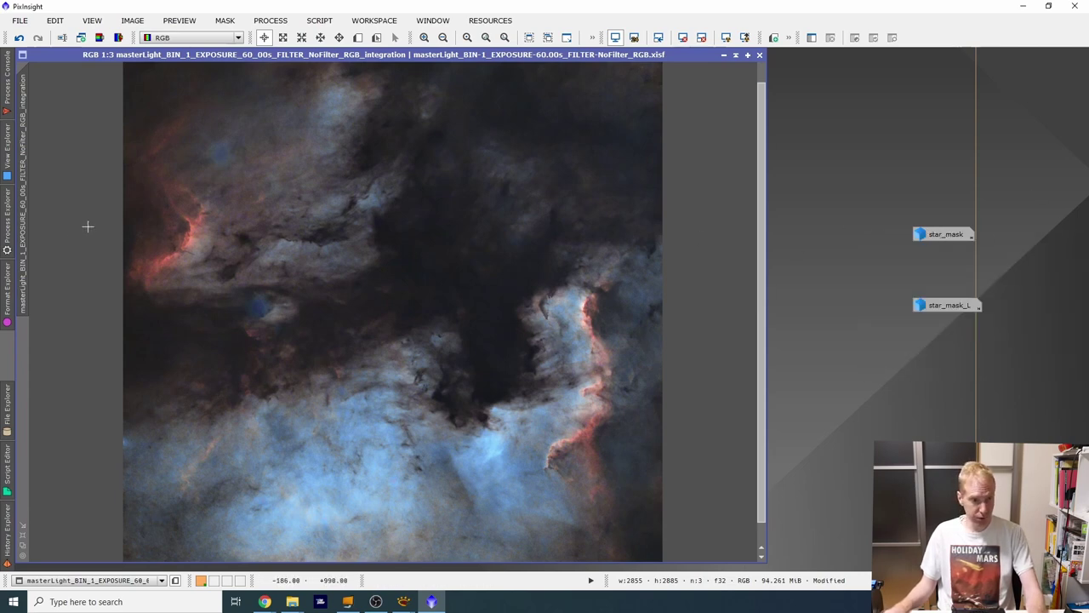
# Add the stars back by applying the PixelMath expression $T + star_mask to the nebula.
pyautogui.click(6, 220)
pyautogui.scroll(-10, 127, 357)
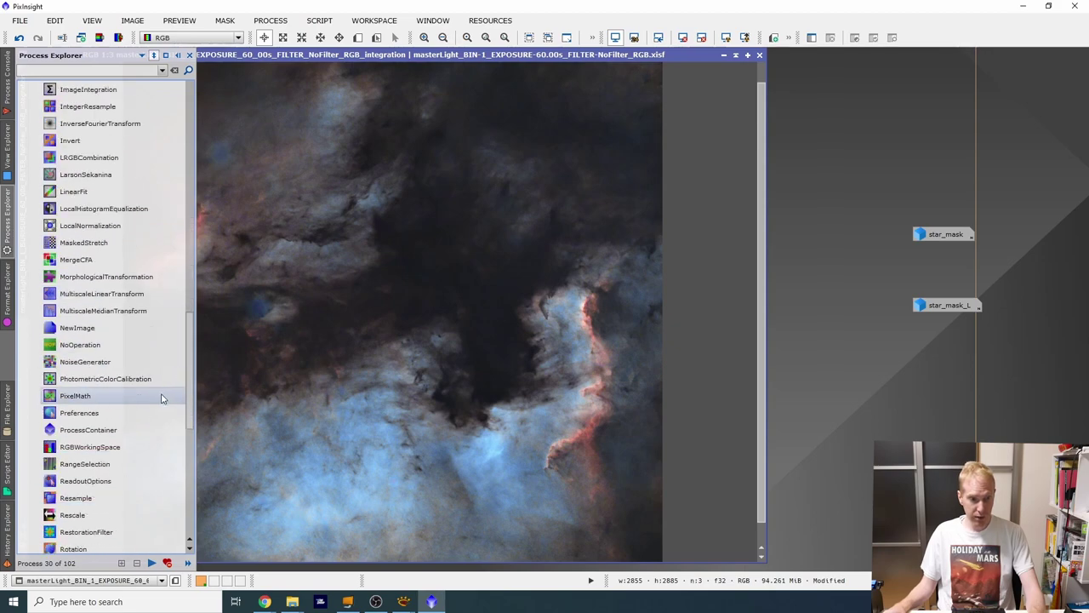
pyautogui.scroll(-2, 162, 398)
pyautogui.doubleClick(75, 294)
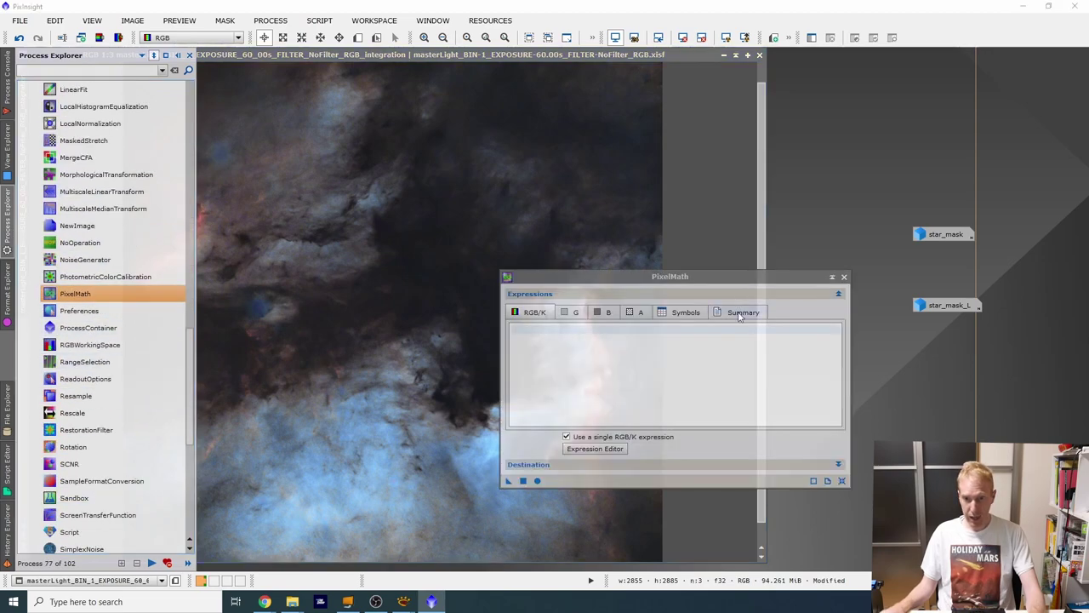
pyautogui.click(625, 336)
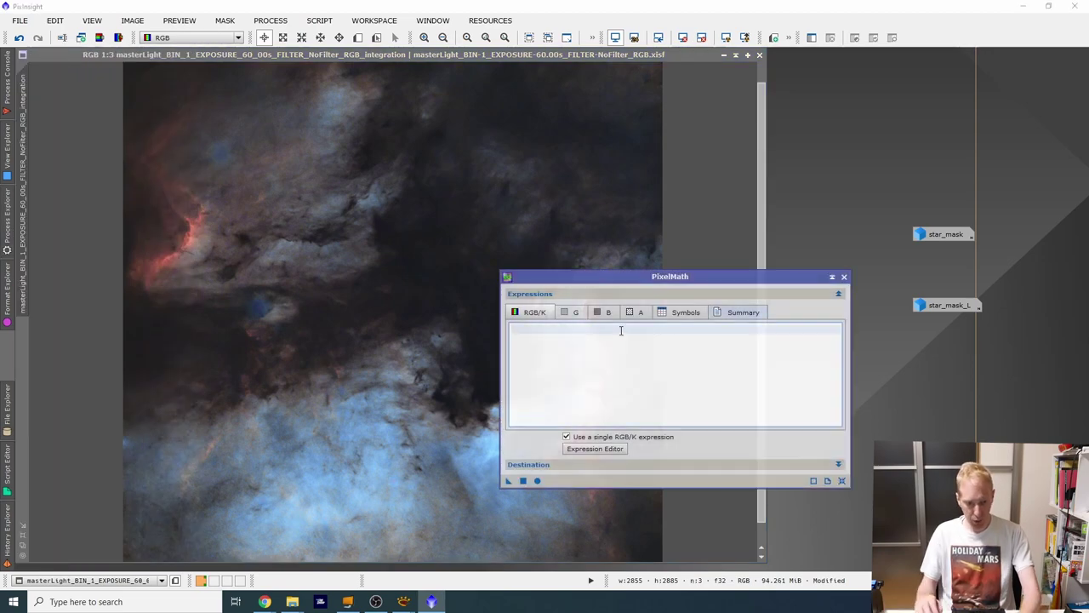
pyautogui.write('$T + star_mask')
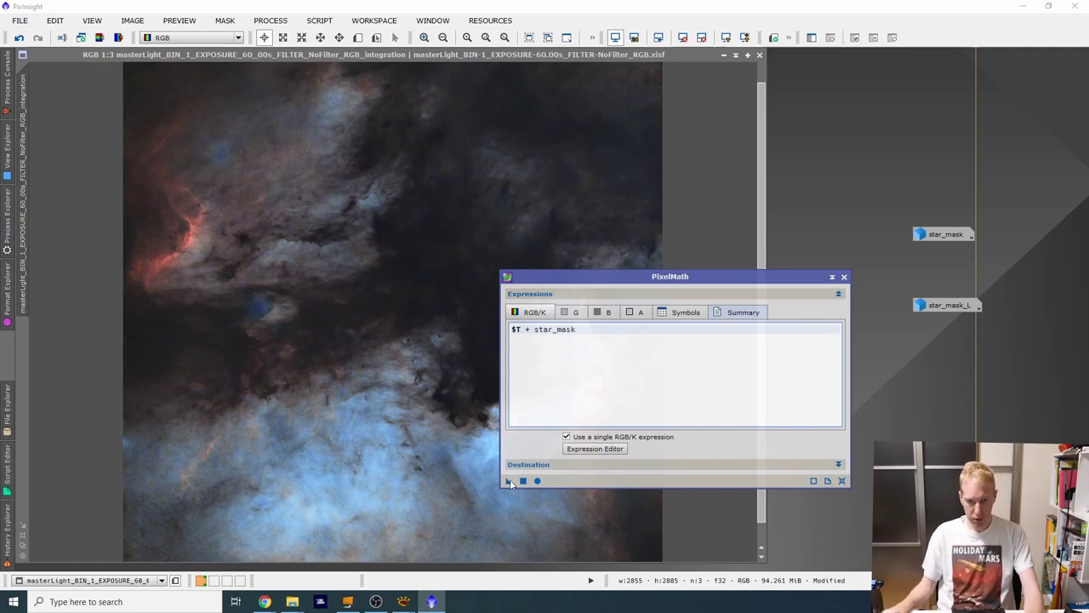
pyautogui.moveTo(508, 481); pyautogui.dragTo(307, 272)
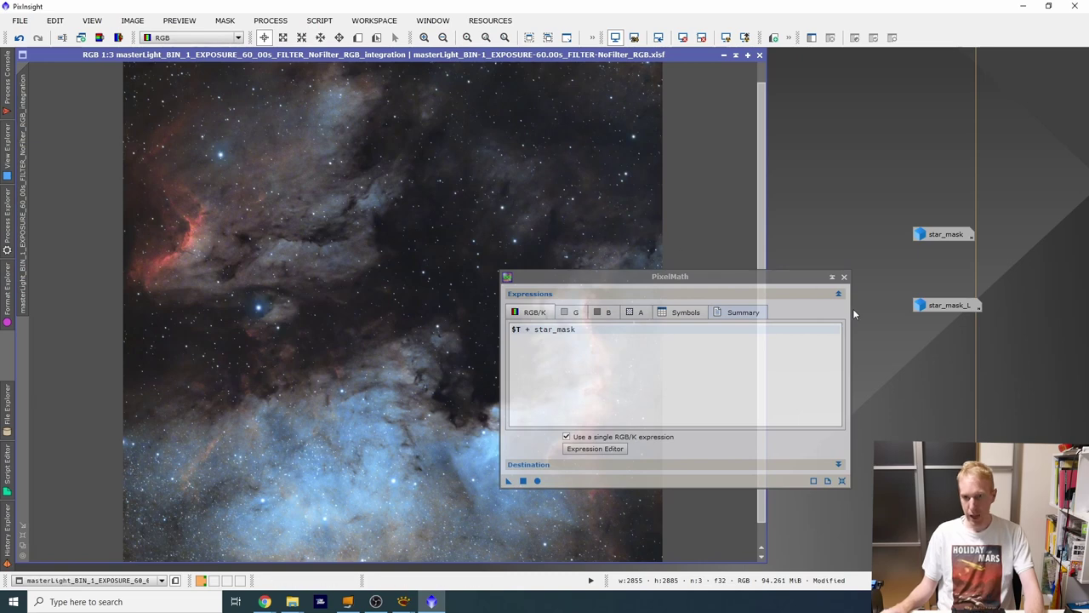
pyautogui.click(843, 277)
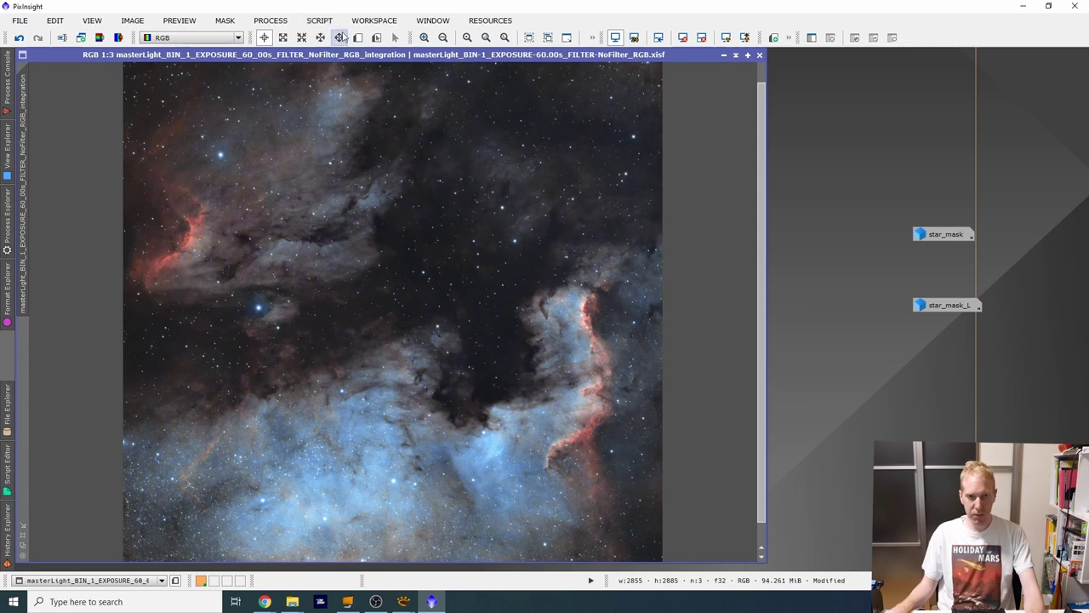
pyautogui.click(319, 20)
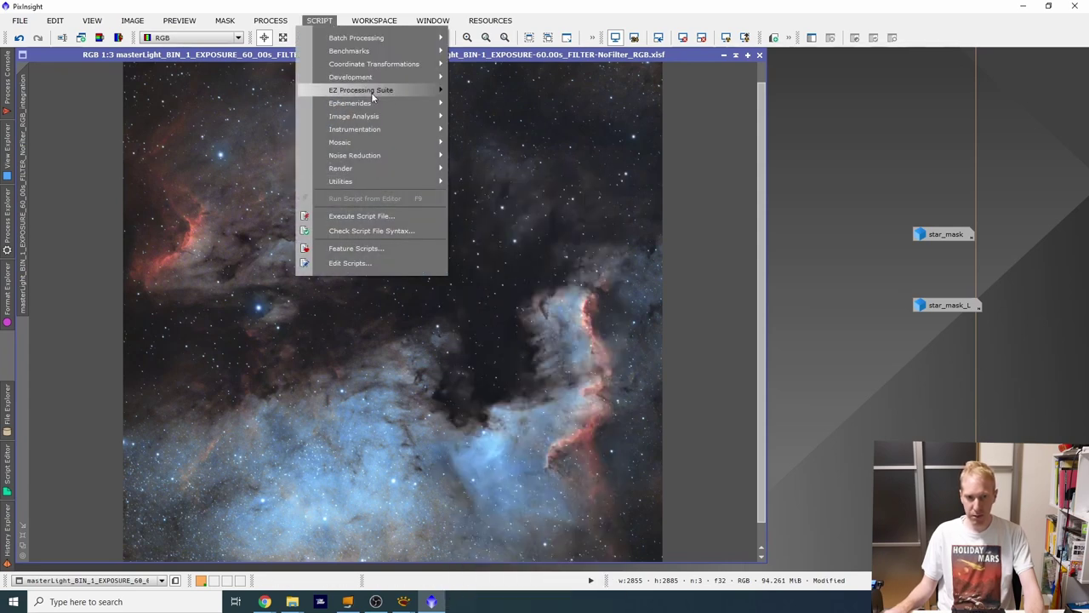
# Launch EZ Star Reduction and select the RGB nebula integration as the target image.
pyautogui.moveTo(375, 92)
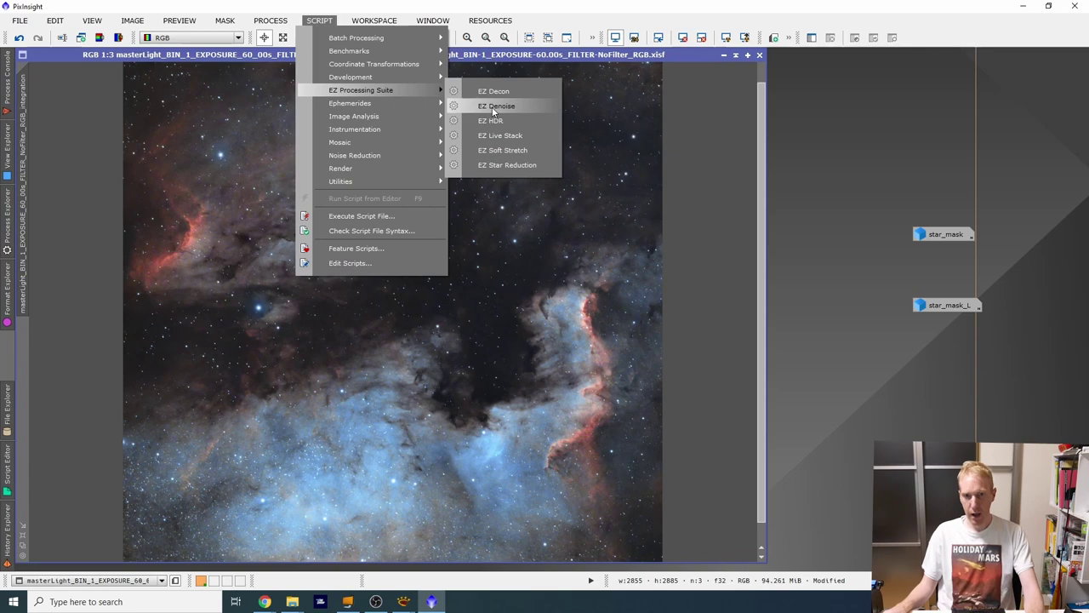
pyautogui.click(501, 164)
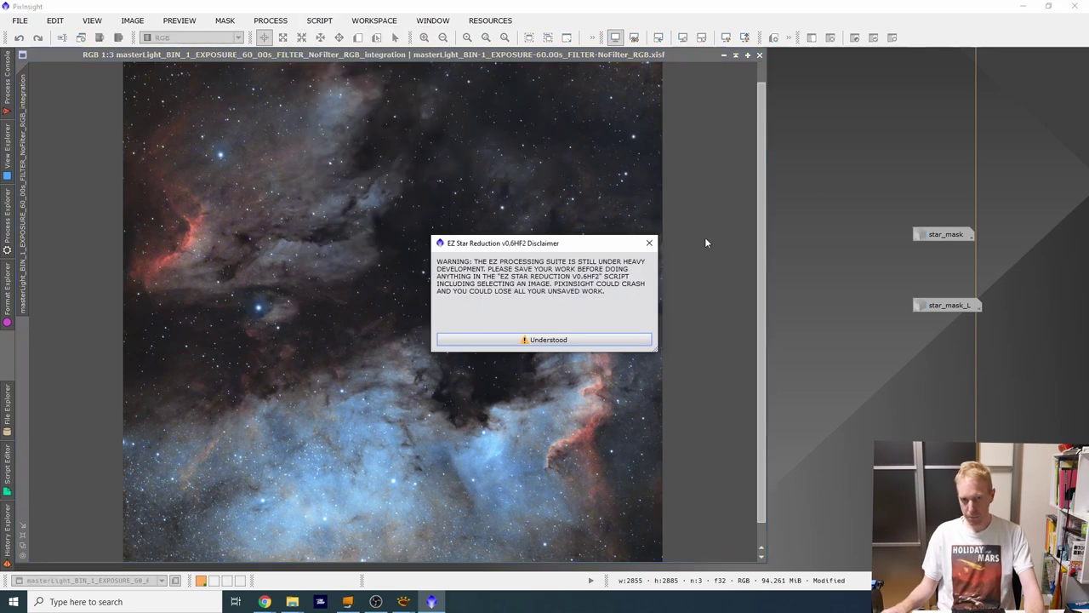
pyautogui.press('Return')
pyautogui.click(506, 296)
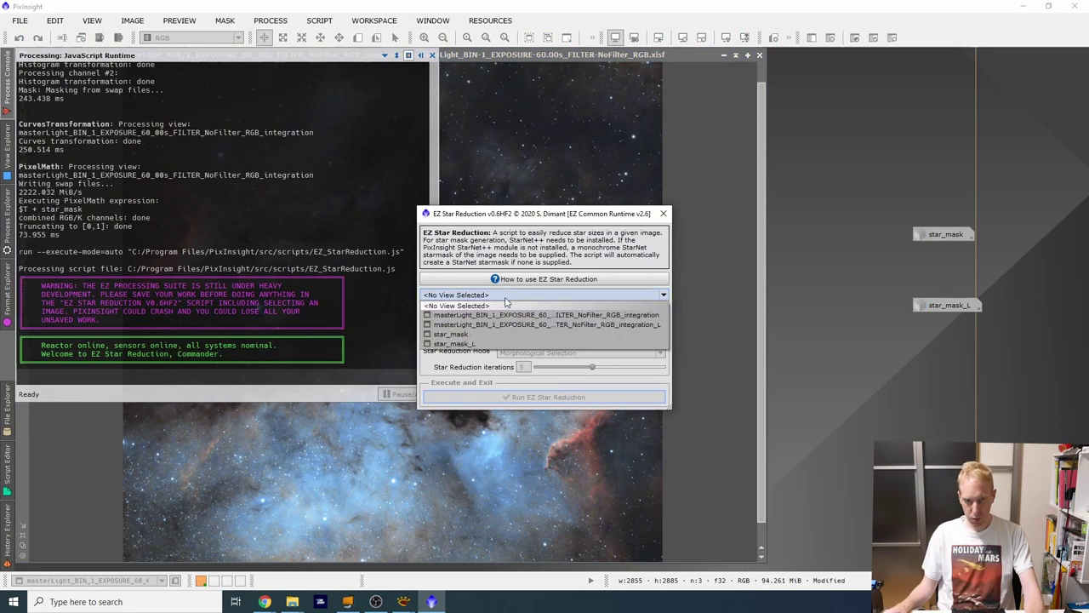
pyautogui.click(486, 343)
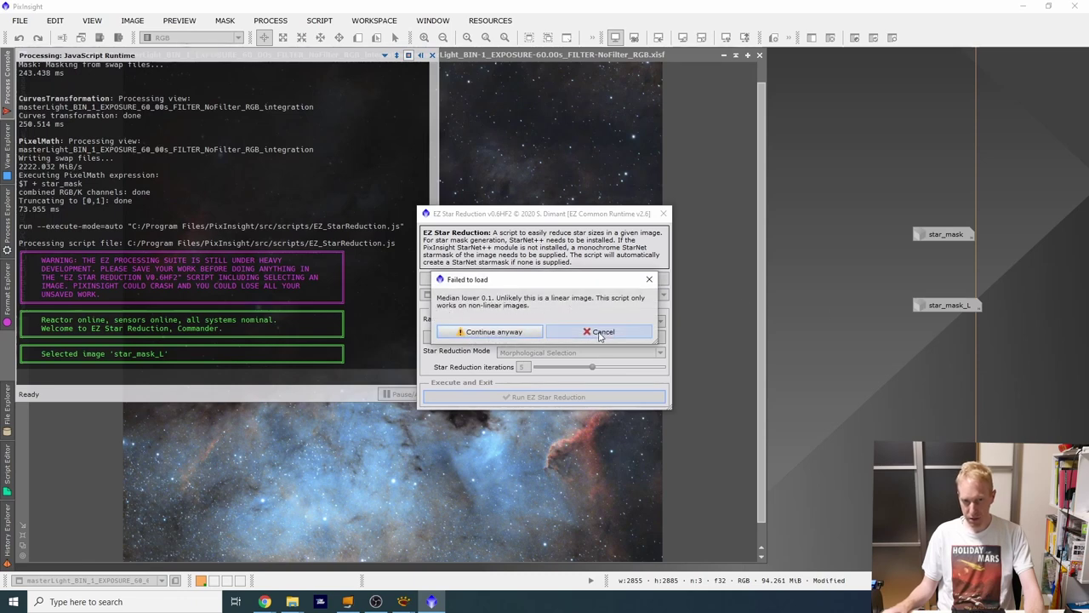
pyautogui.click(602, 333)
pyautogui.click(489, 296)
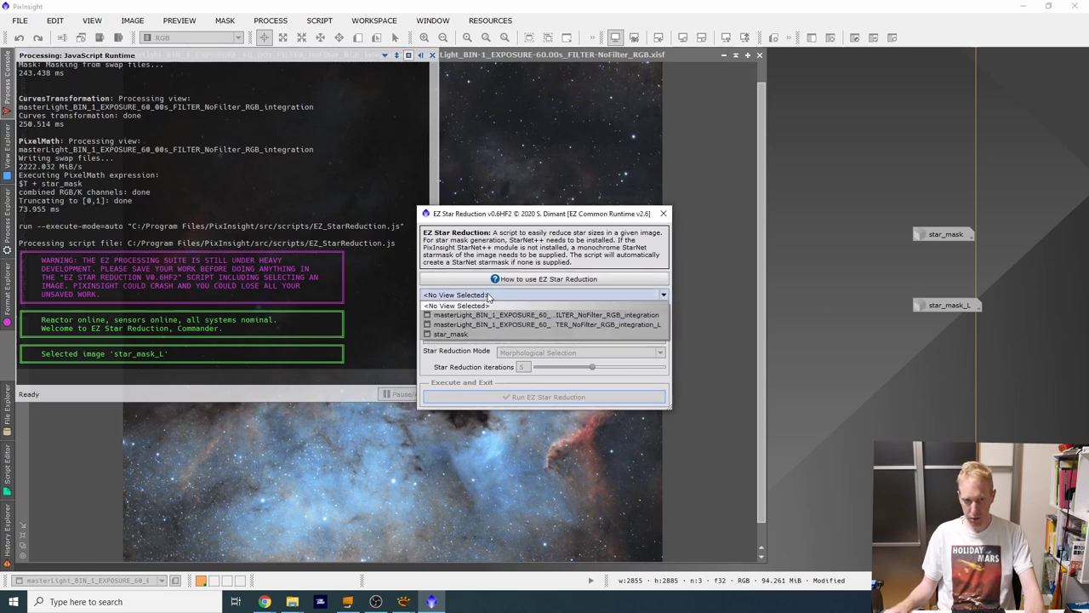
pyautogui.click(517, 316)
# Use star_mask_L as the star mask with the Adam Blocks De-Emphasis Method and run the reduction.
pyautogui.click(525, 321)
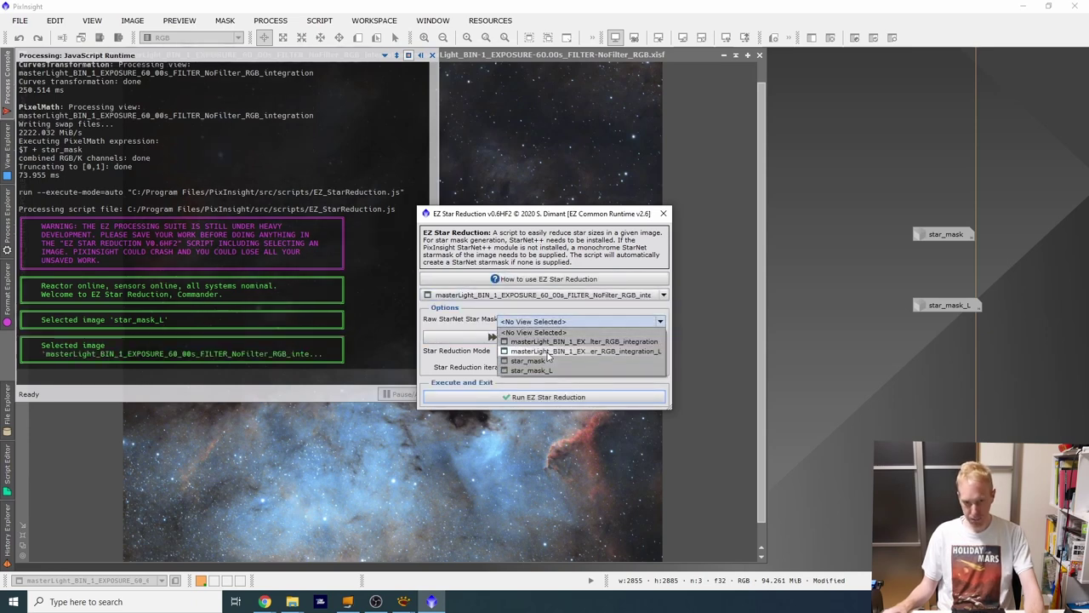
pyautogui.click(528, 321)
pyautogui.click(527, 322)
pyautogui.click(529, 322)
pyautogui.click(536, 294)
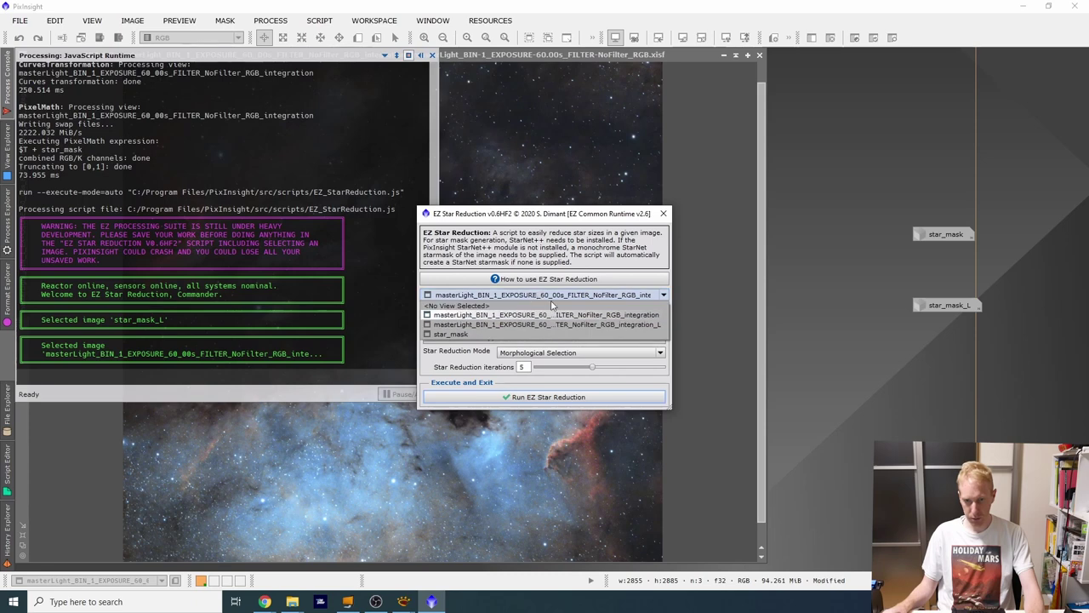
pyautogui.click(596, 321)
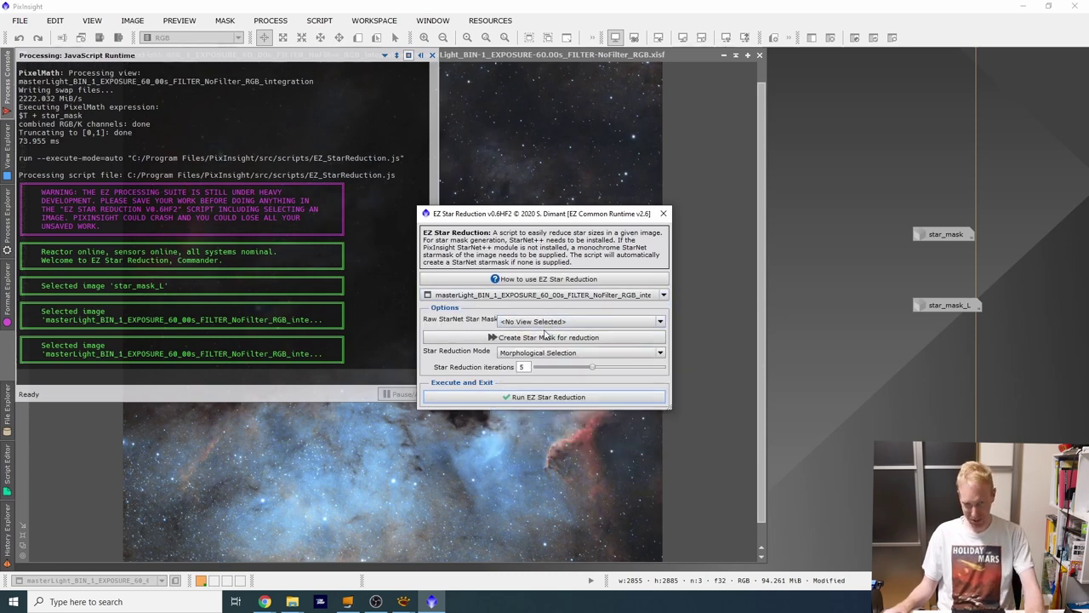
pyautogui.click(538, 324)
pyautogui.click(519, 368)
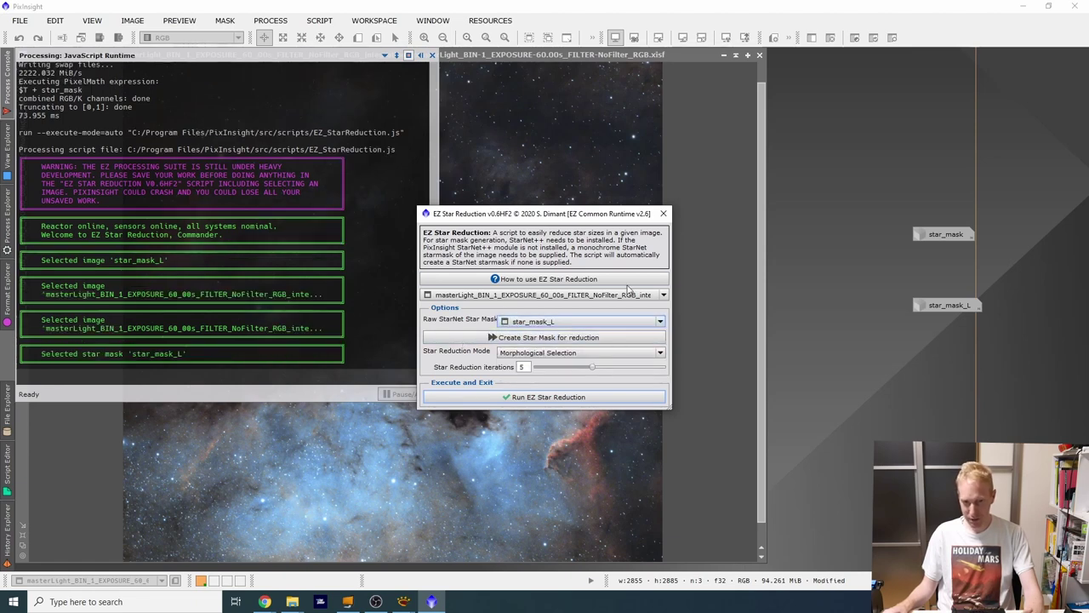
pyautogui.click(562, 352)
pyautogui.click(554, 372)
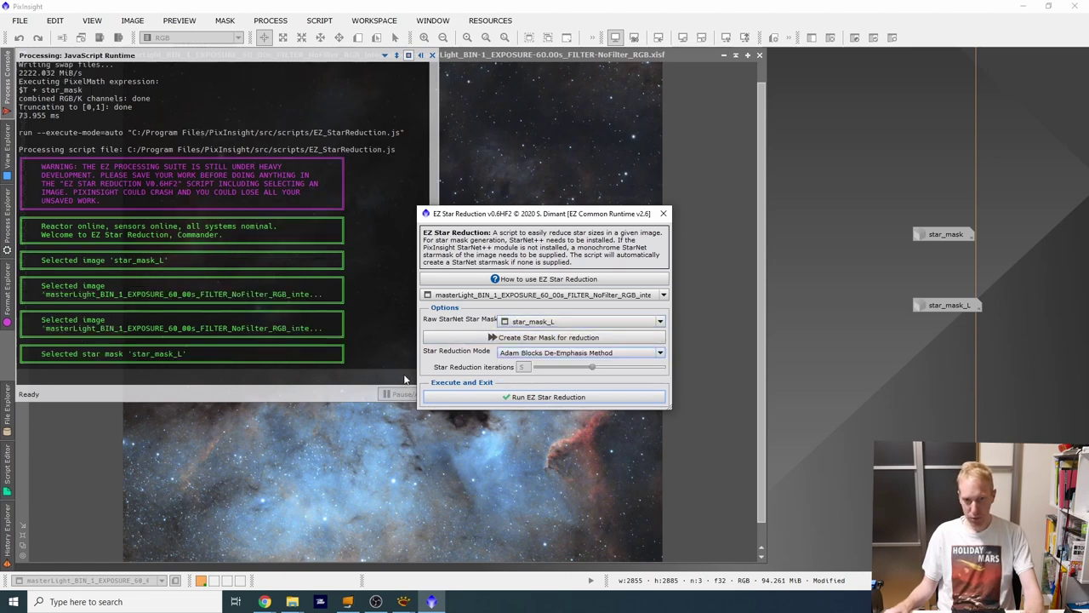
pyautogui.click(548, 397)
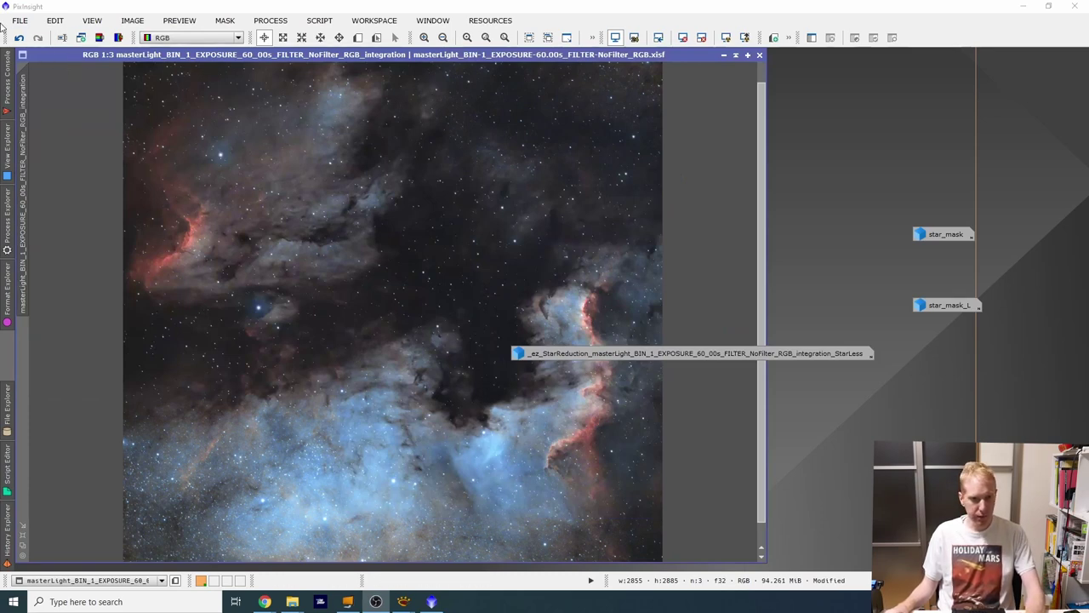
pyautogui.click(21, 37)
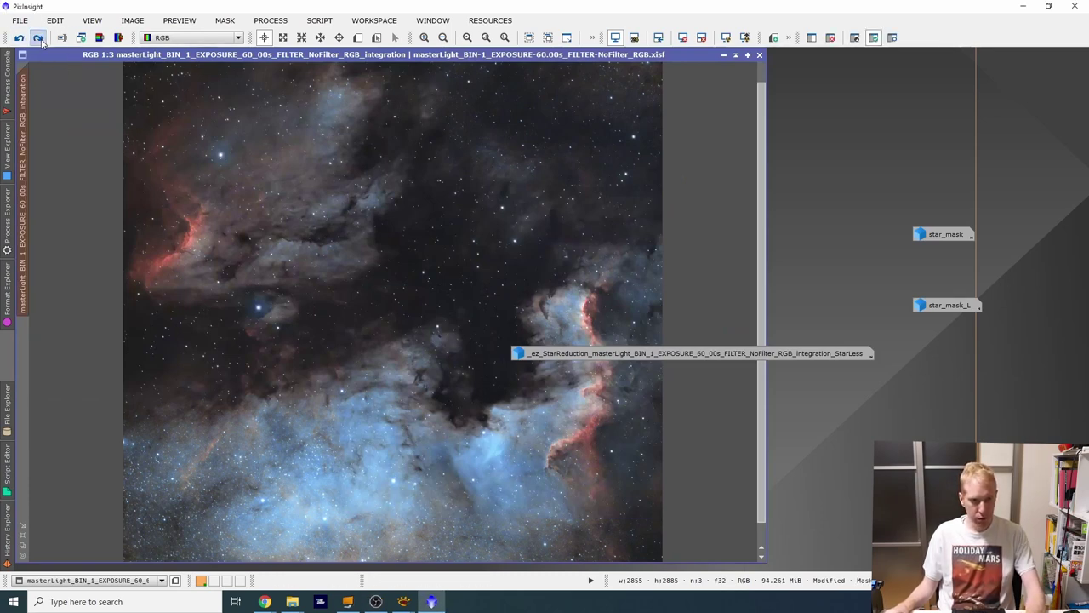
pyautogui.click(37, 37)
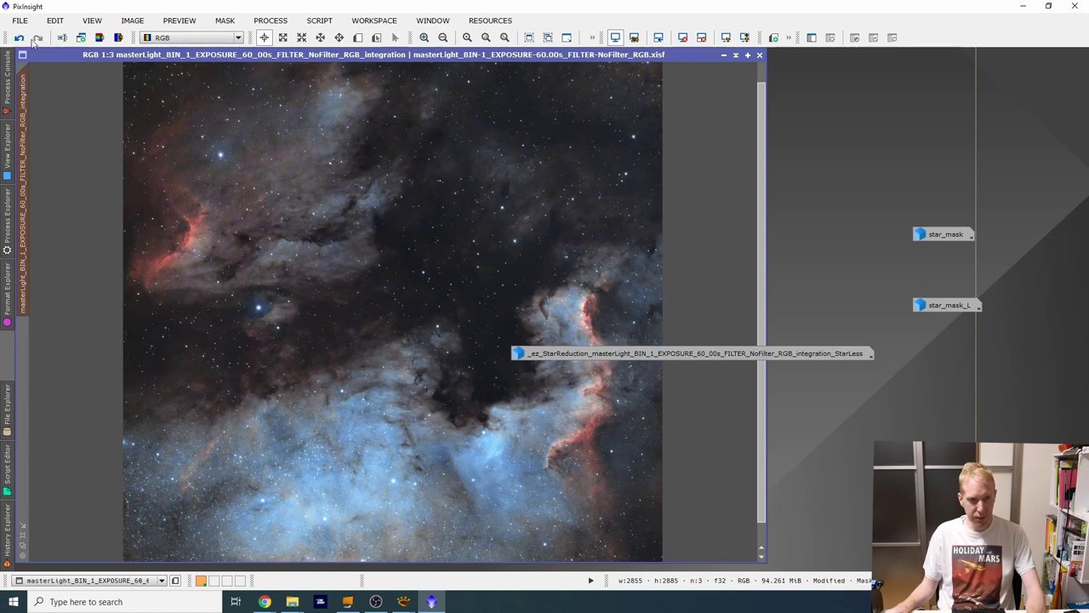
pyautogui.click(26, 39)
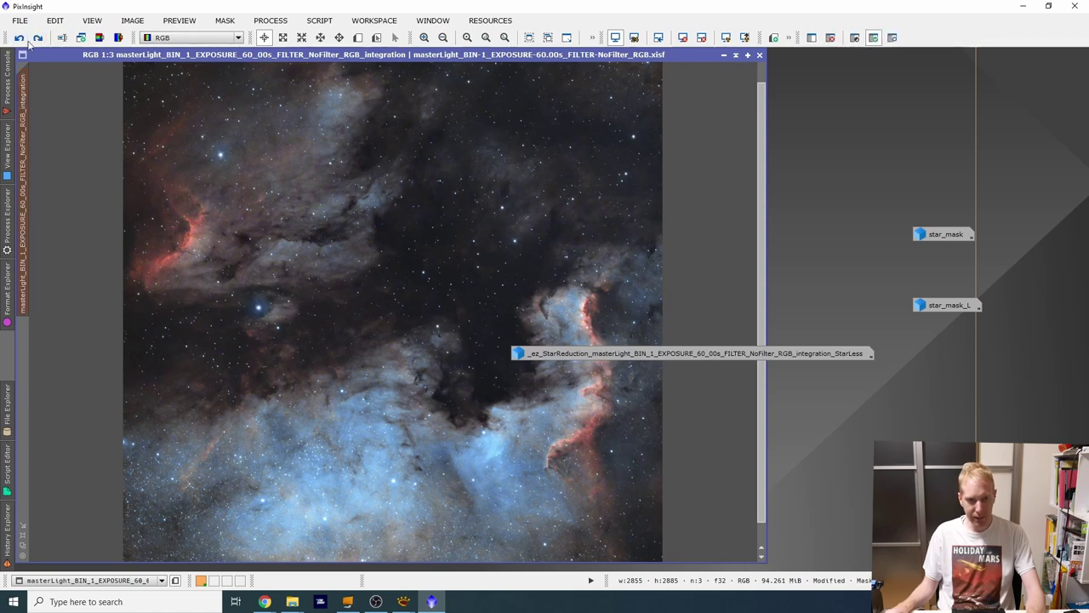
pyautogui.click(36, 40)
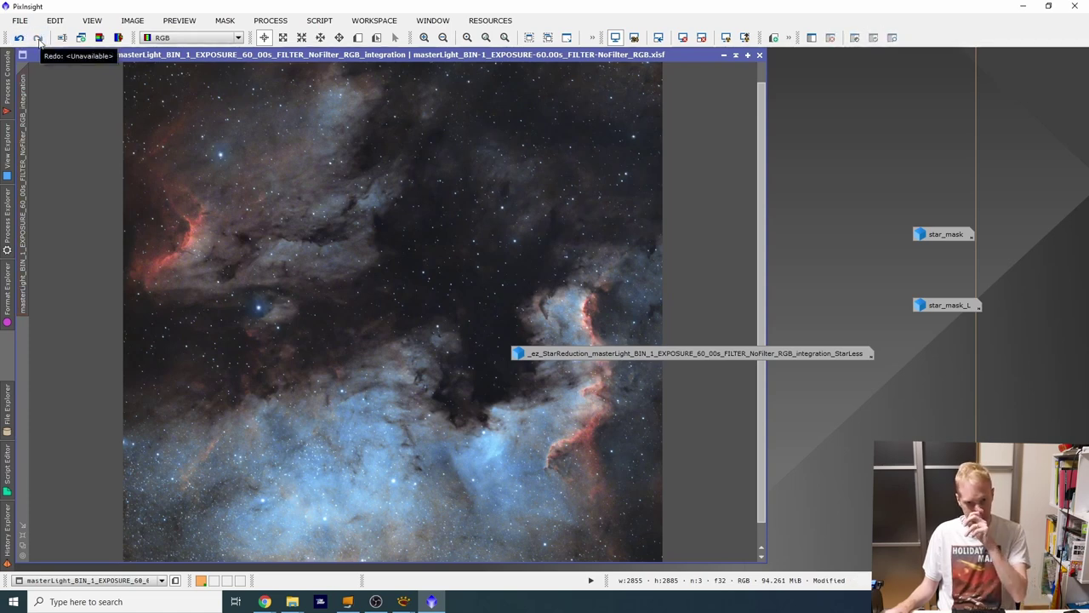
pyautogui.moveTo(668, 353); pyautogui.dragTo(935, 453)
pyautogui.scroll(1, 712, 326)
pyautogui.scroll(-2, 622, 325)
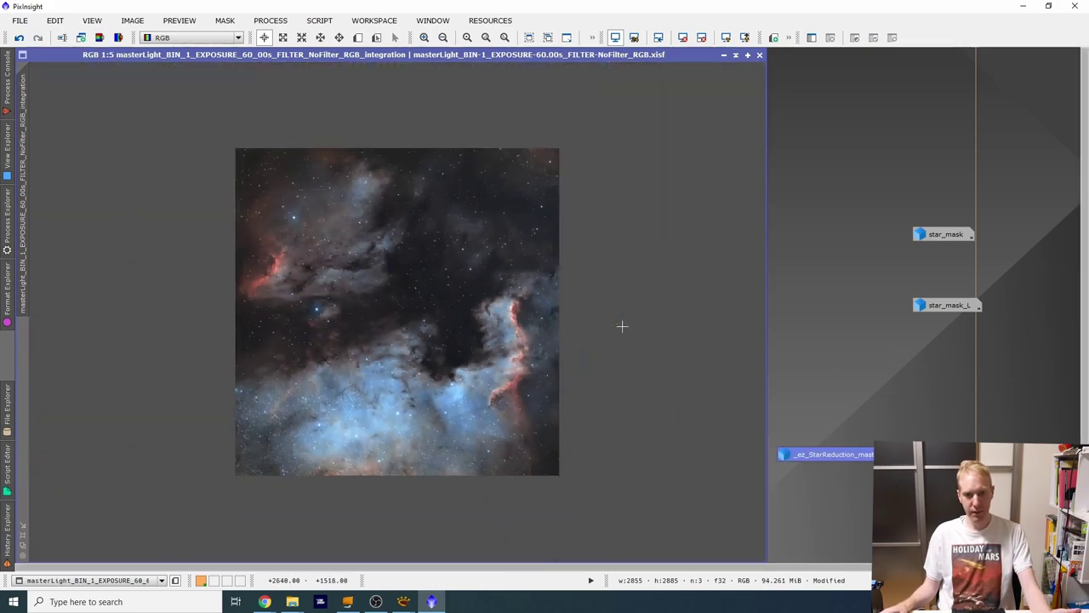
pyautogui.scroll(1, 622, 326)
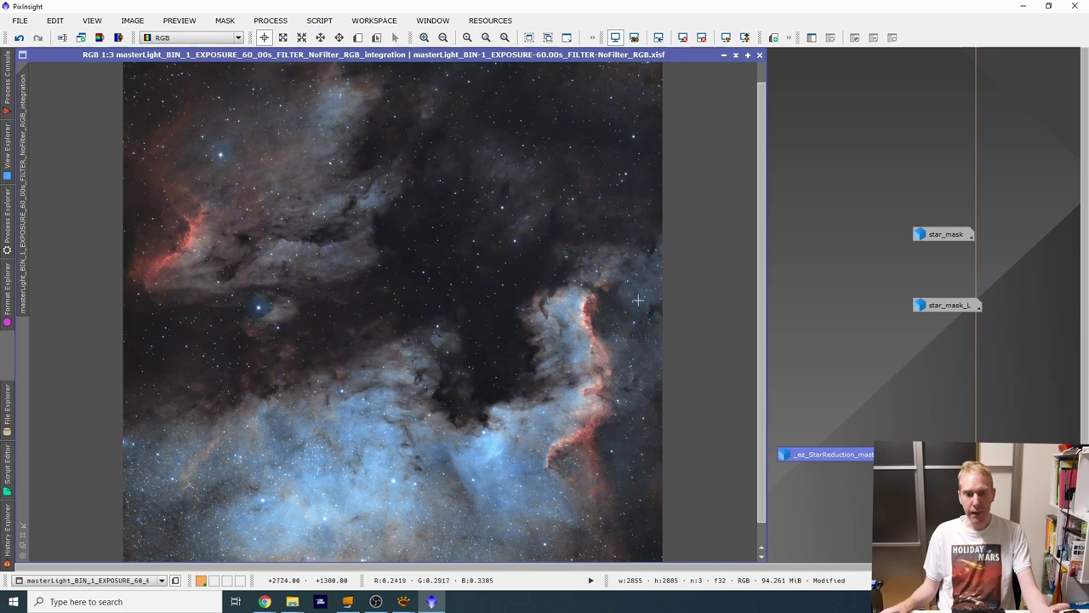